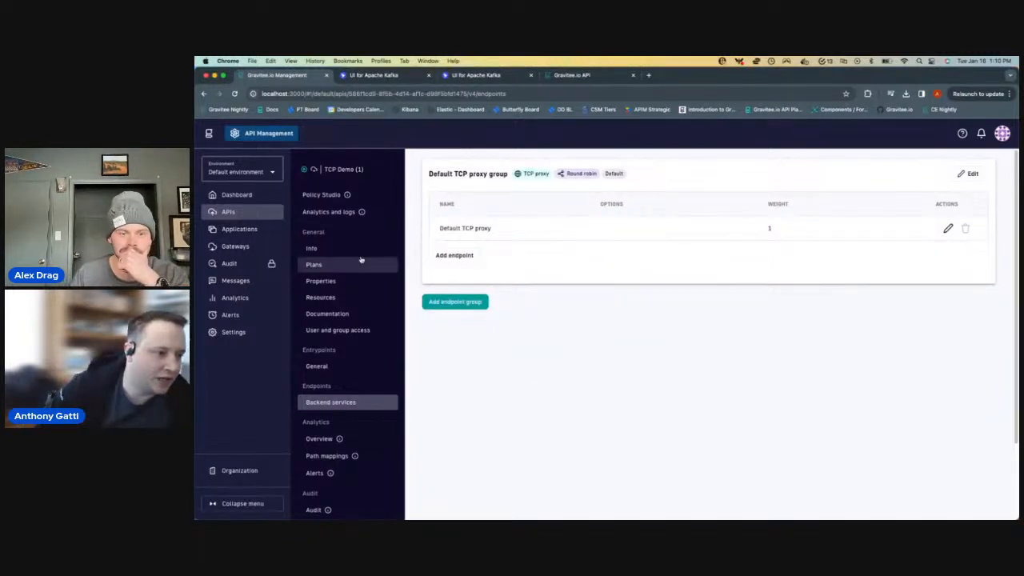
- From the APIs list, start adding a new API and choose to create a V4 API from scratch
left_click(228, 211)
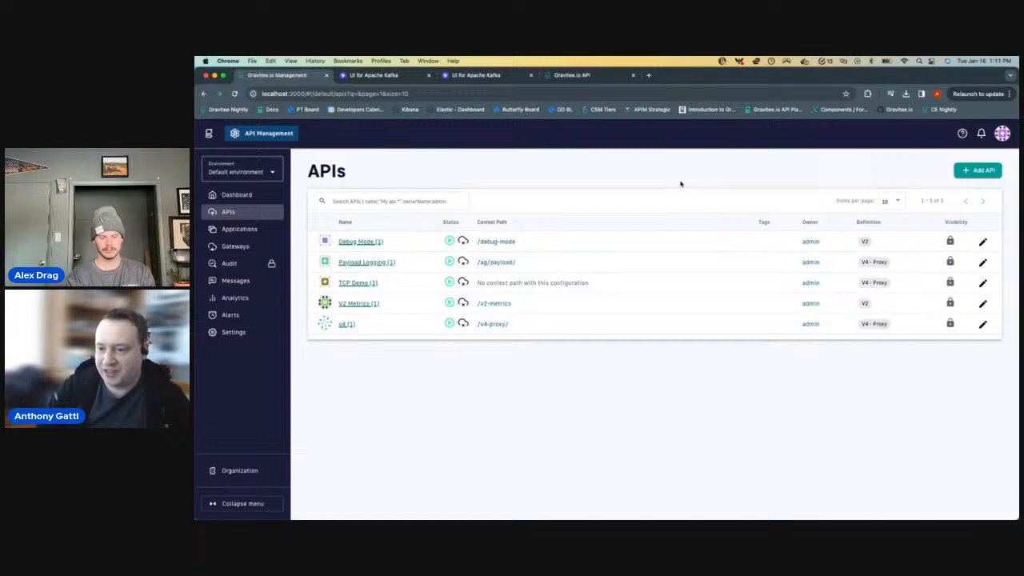
left_click(989, 172)
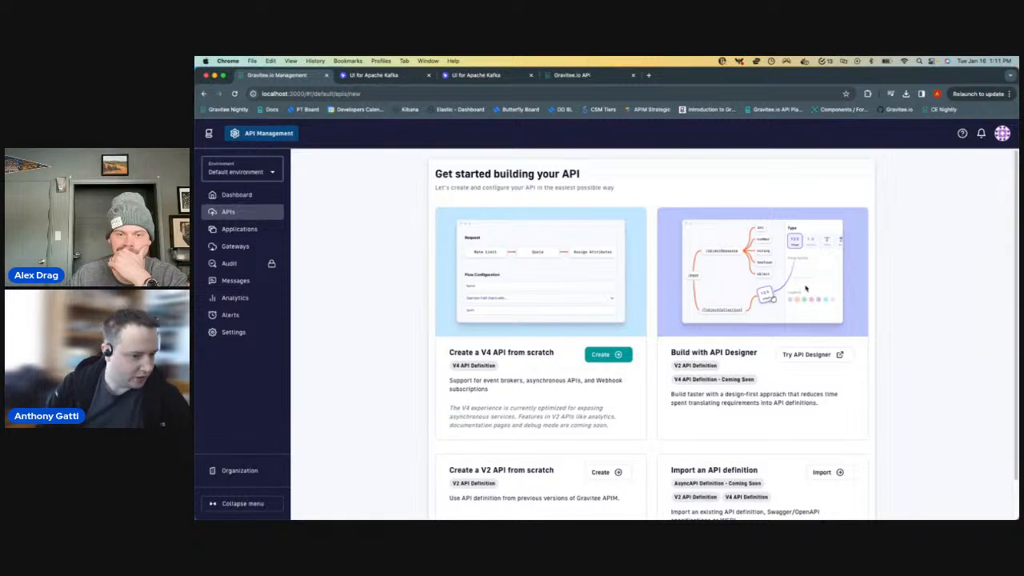
scroll(714, 288, "down", 1)
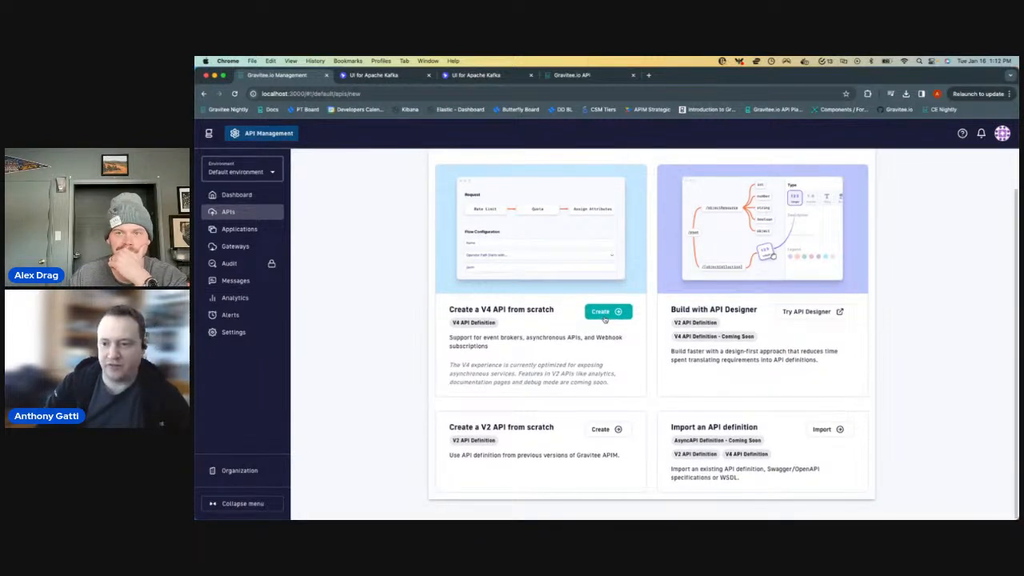
left_click(605, 314)
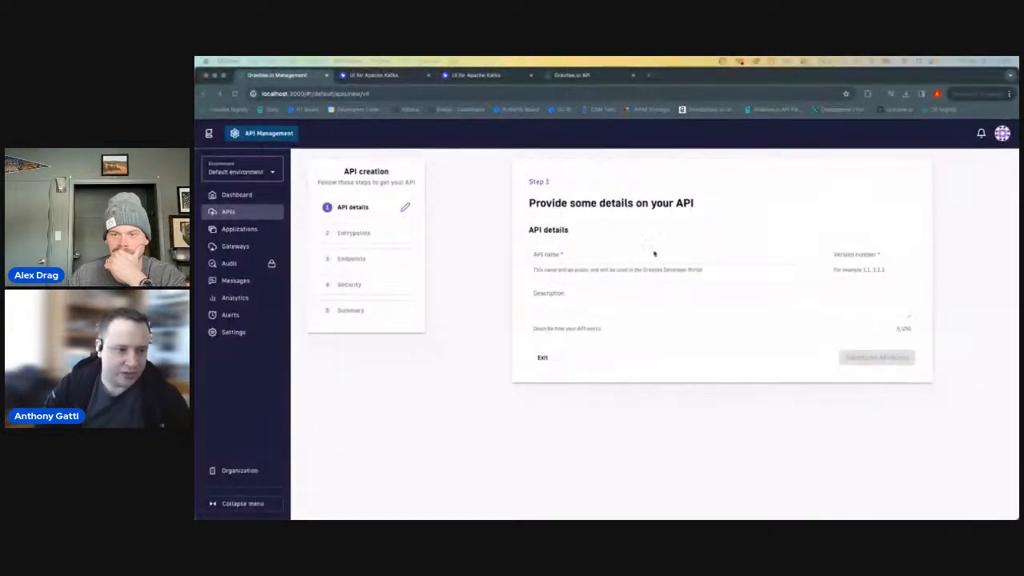
- Name the API "TCP Demo 1", give it version number 1, and validate the API details
left_click(583, 261)
type("TC")
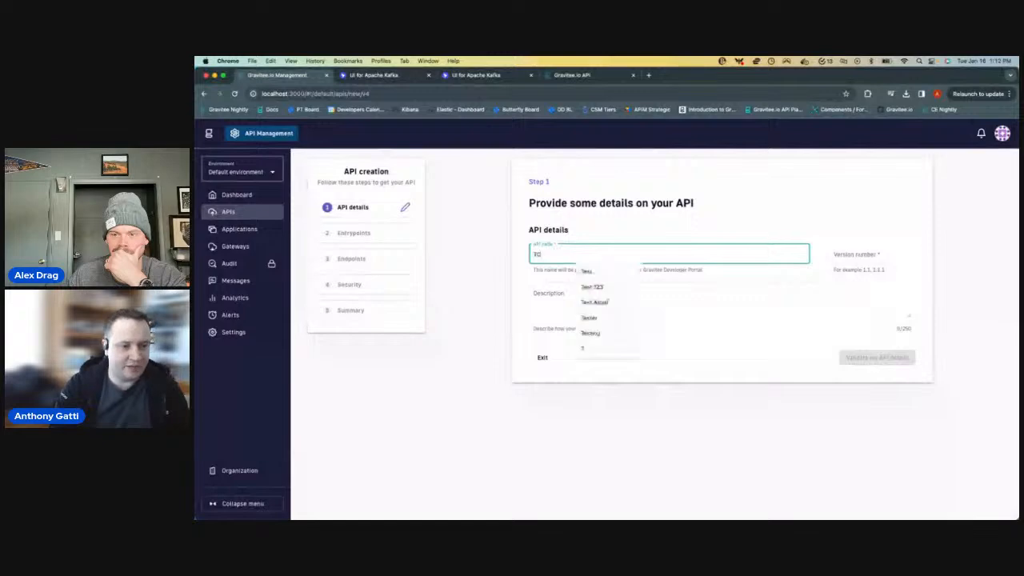
type("P Demo 1")
key("Tab")
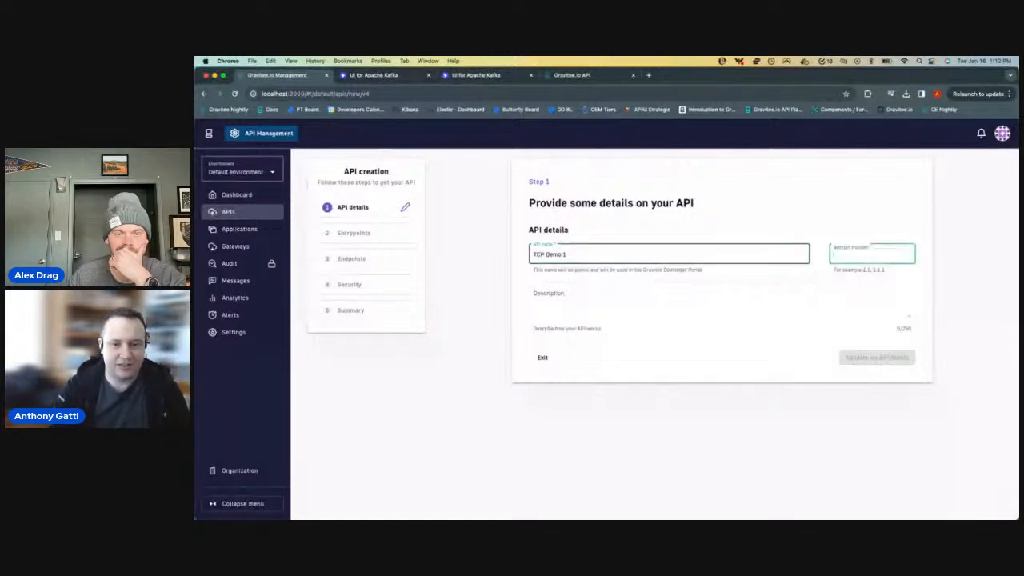
type("1")
left_click(564, 253)
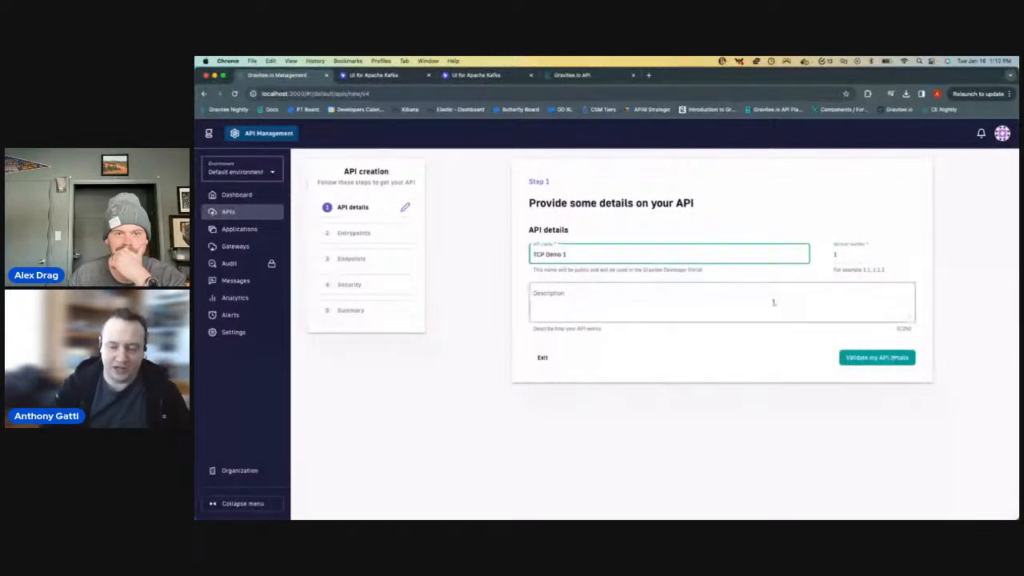
left_click(851, 357)
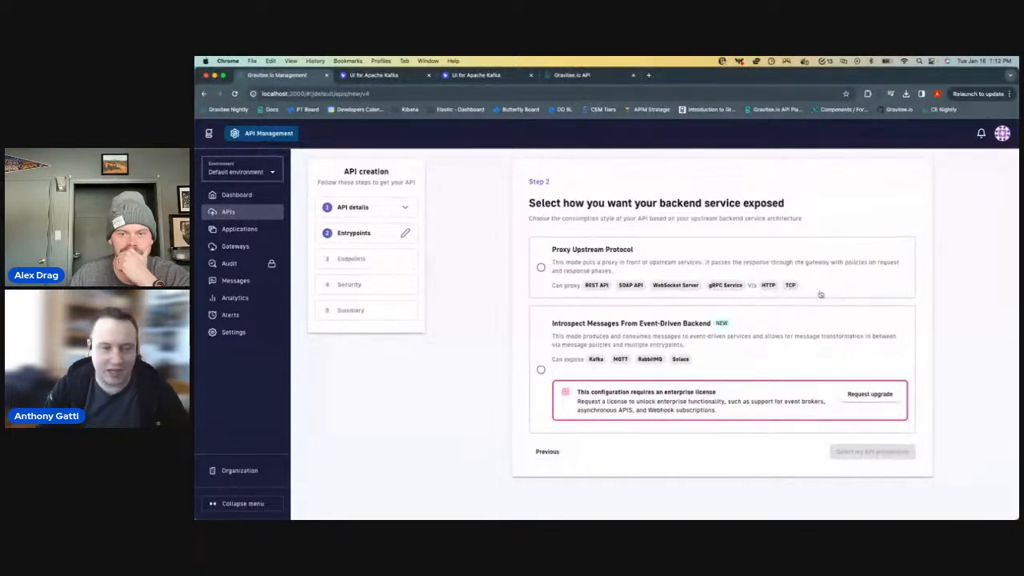
- Expose the backend through Proxy Upstream Protocol and select TCP Proxy as the API's entrypoint
left_click(559, 272)
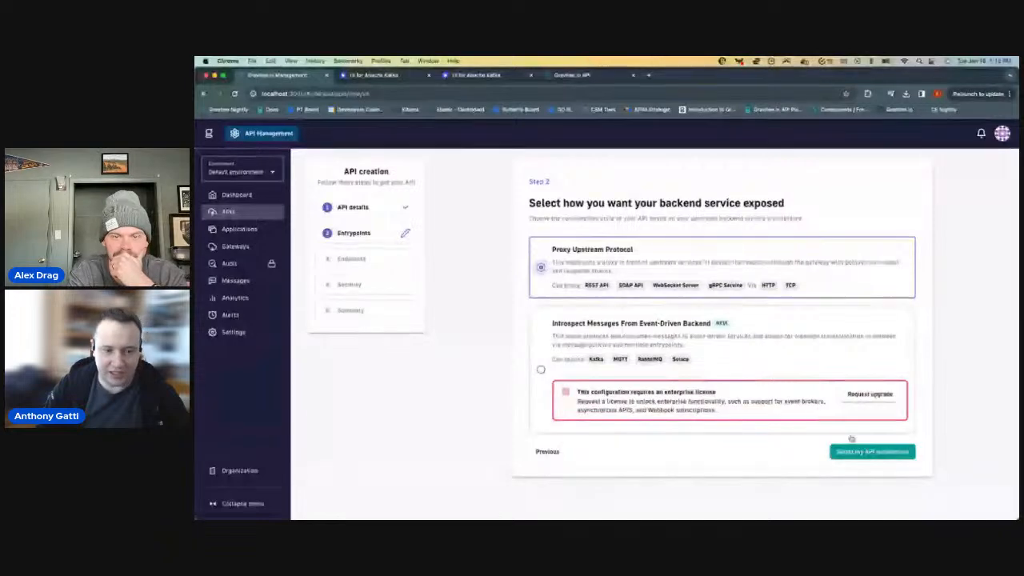
left_click(858, 453)
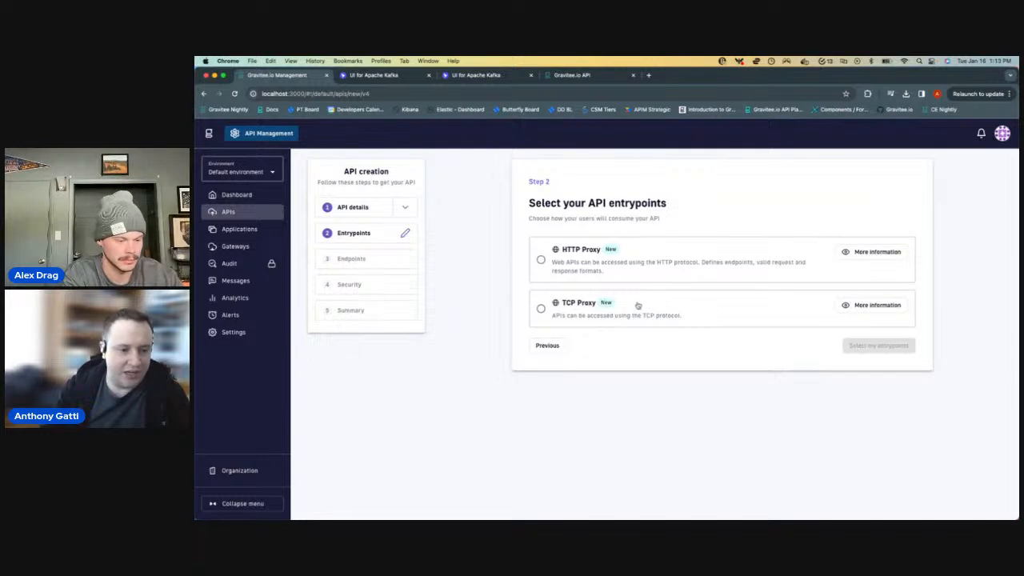
left_click(673, 308)
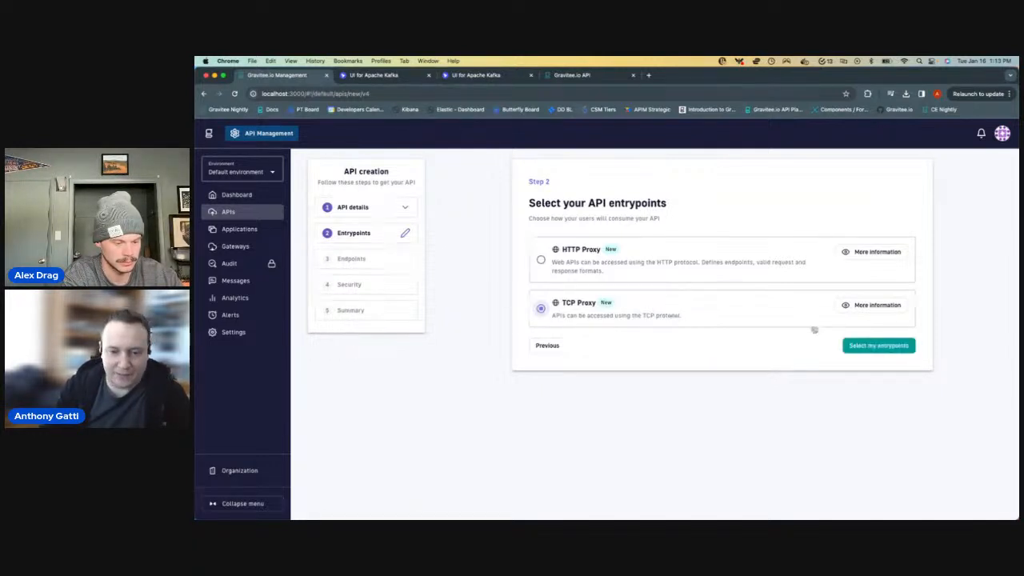
left_click(878, 346)
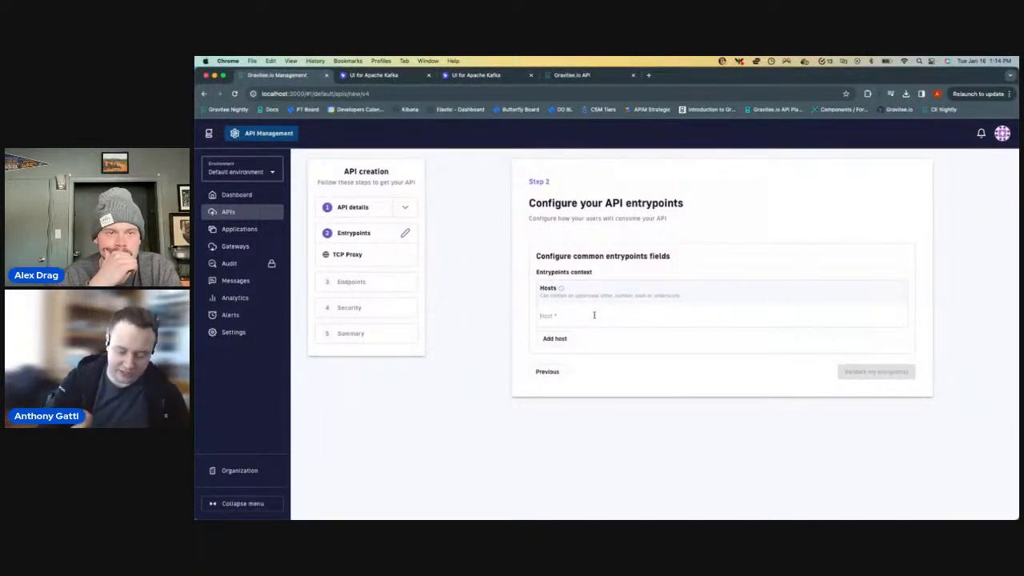
- Set the entrypoint host to localhost and validate the entrypoints
left_click(594, 315)
type("localhost")
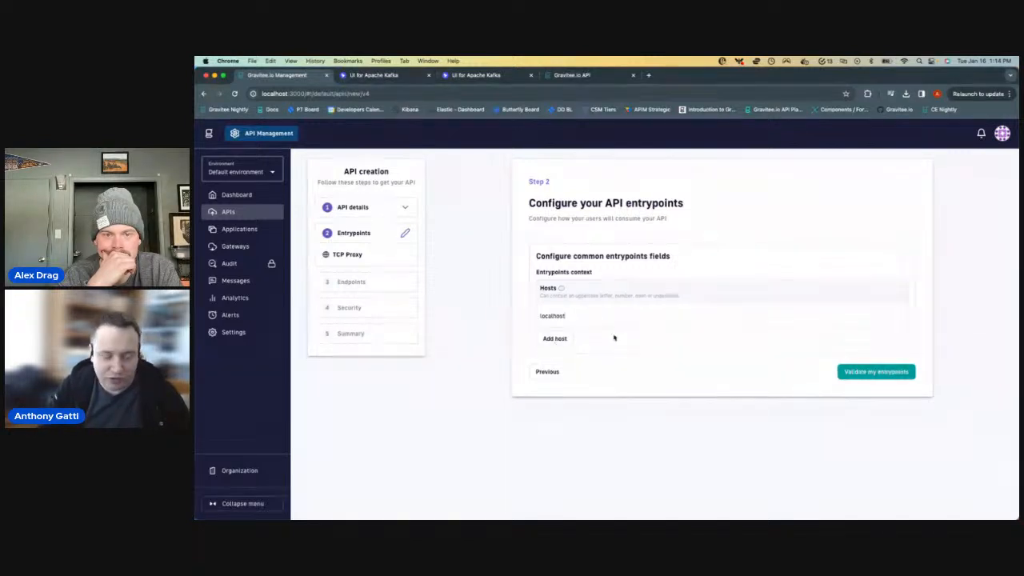
left_click(880, 372)
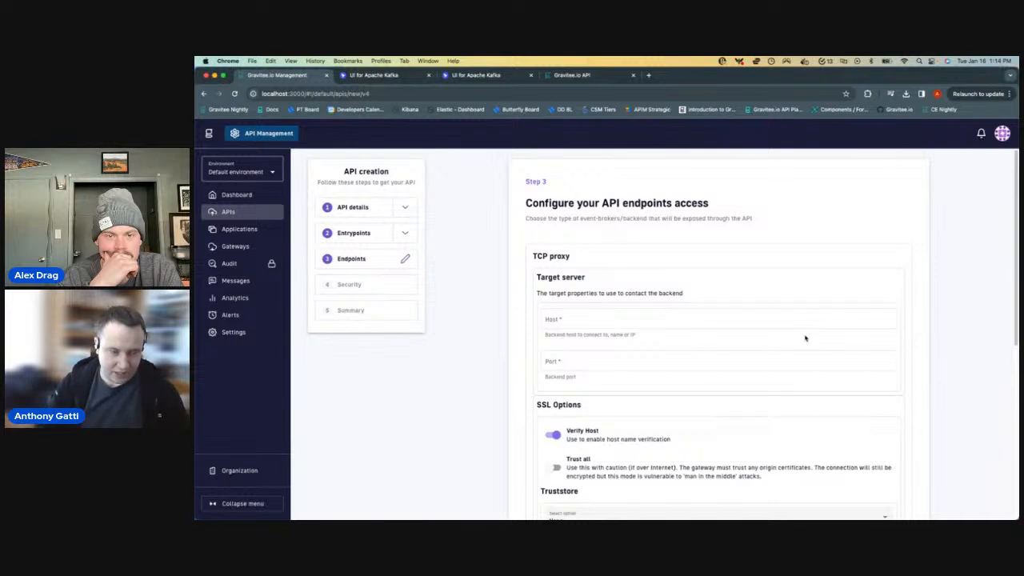
- Set the TCP proxy endpoint's target server to host localhost and port 8080
scroll(608, 352, "down", 2)
scroll(616, 364, "up", 2)
left_click(648, 318)
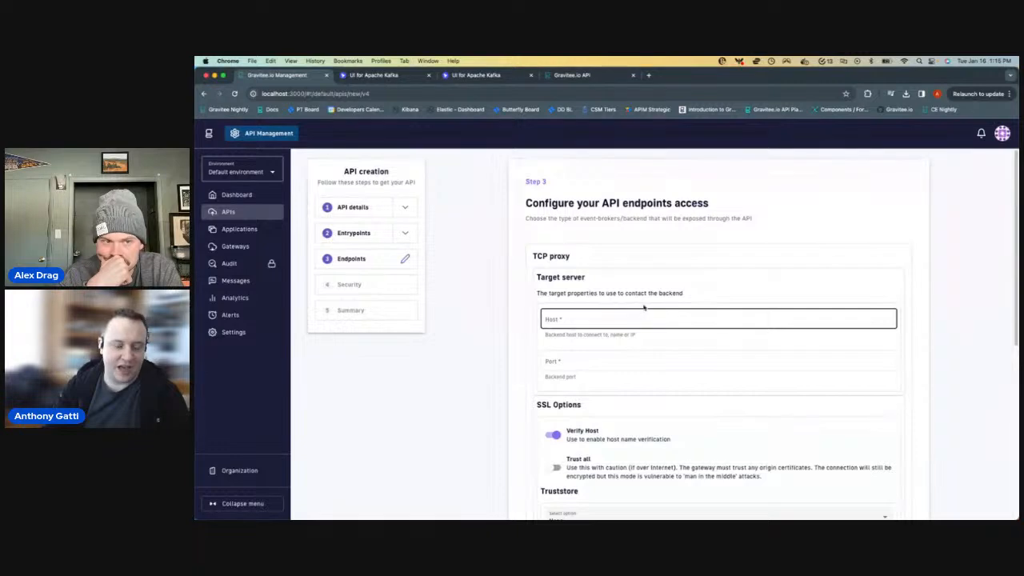
scroll(608, 360, "down", 10)
scroll(560, 400, "up", 10)
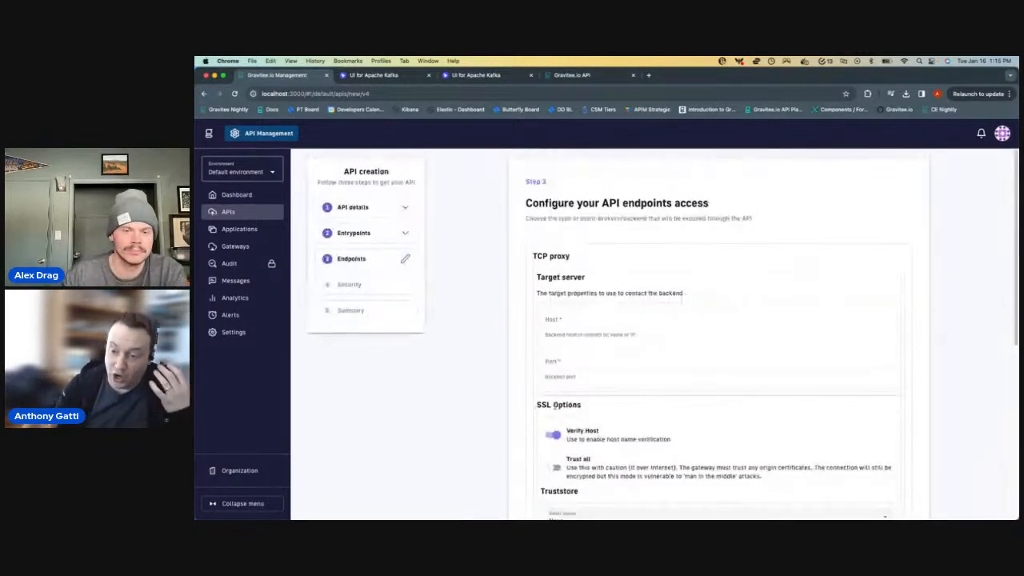
left_click(567, 314)
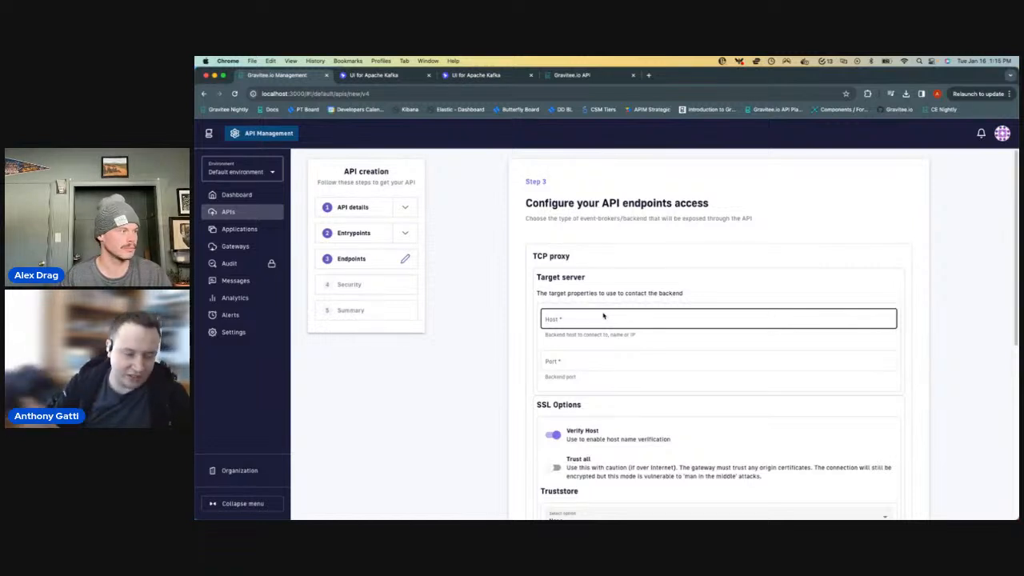
scroll(603, 315, "down", 1)
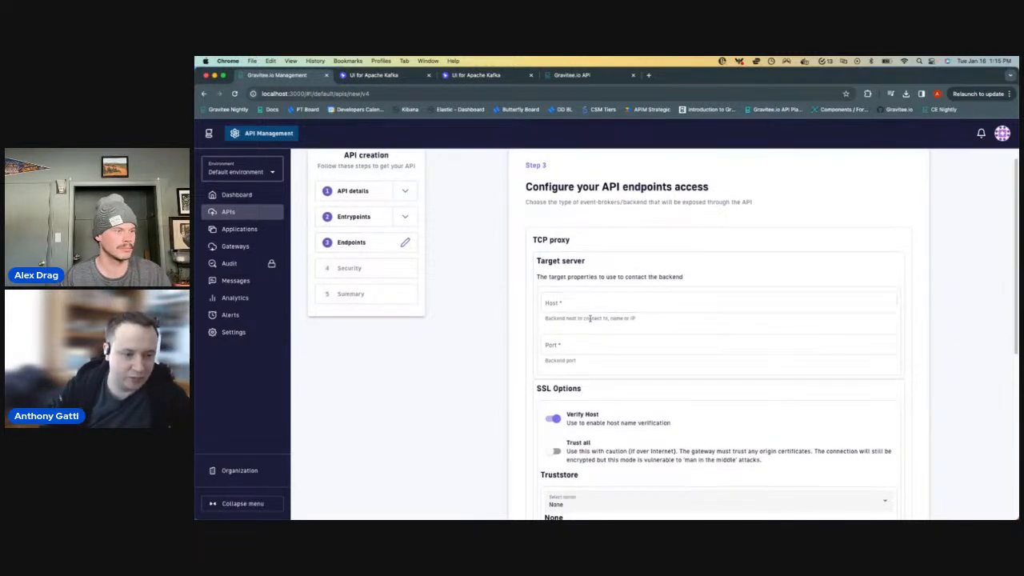
left_click(599, 300)
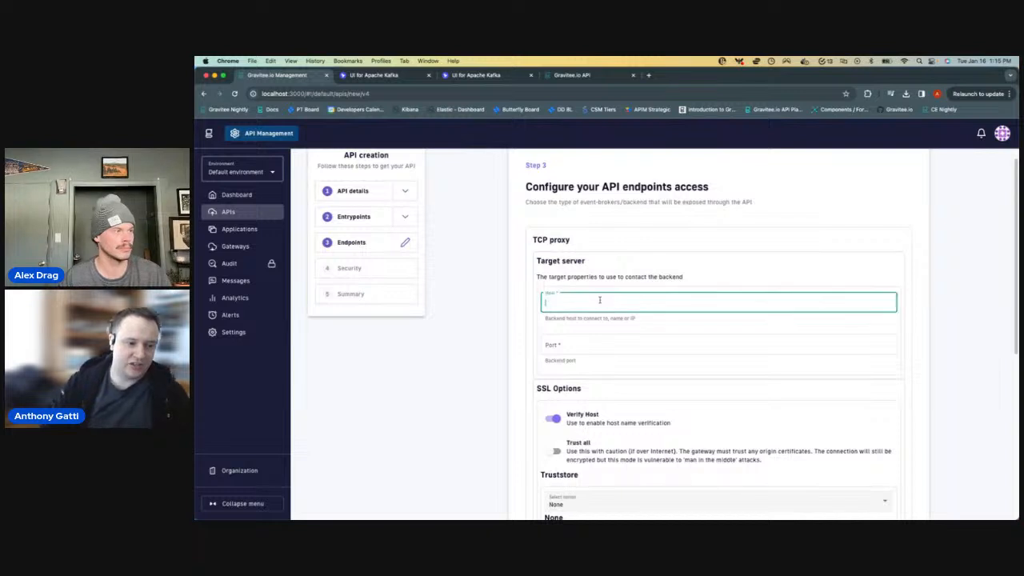
type("localhost")
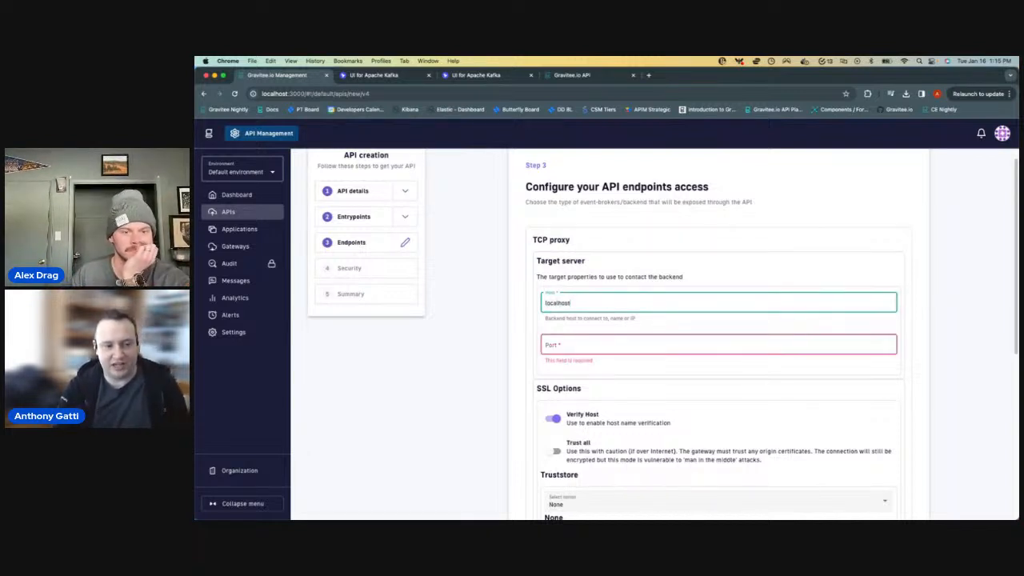
left_click(584, 342)
type("8080")
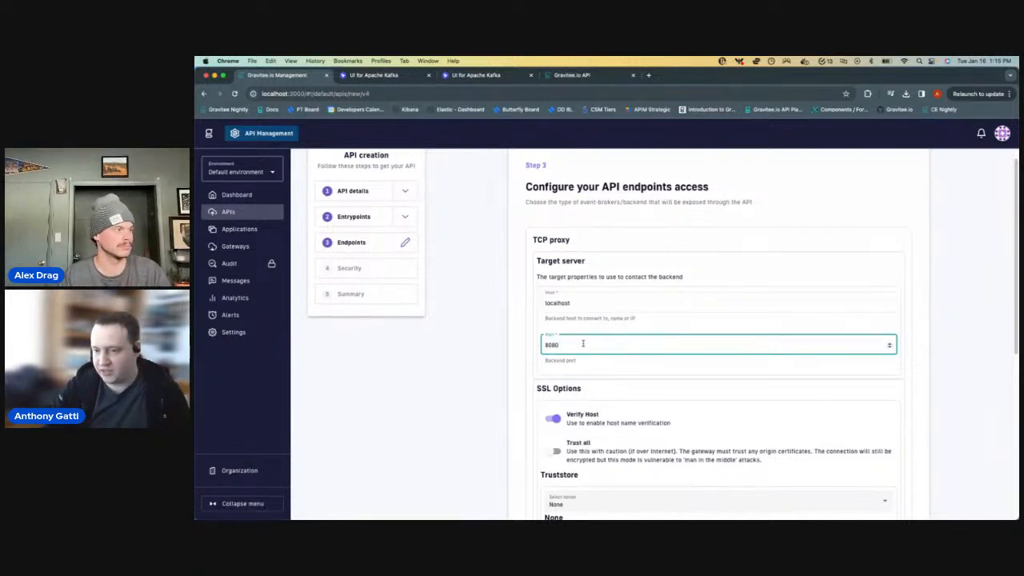
- Review the endpoint's SSL and TCP client options, keep their defaults, and validate the endpoints
scroll(570, 352, "down", 1)
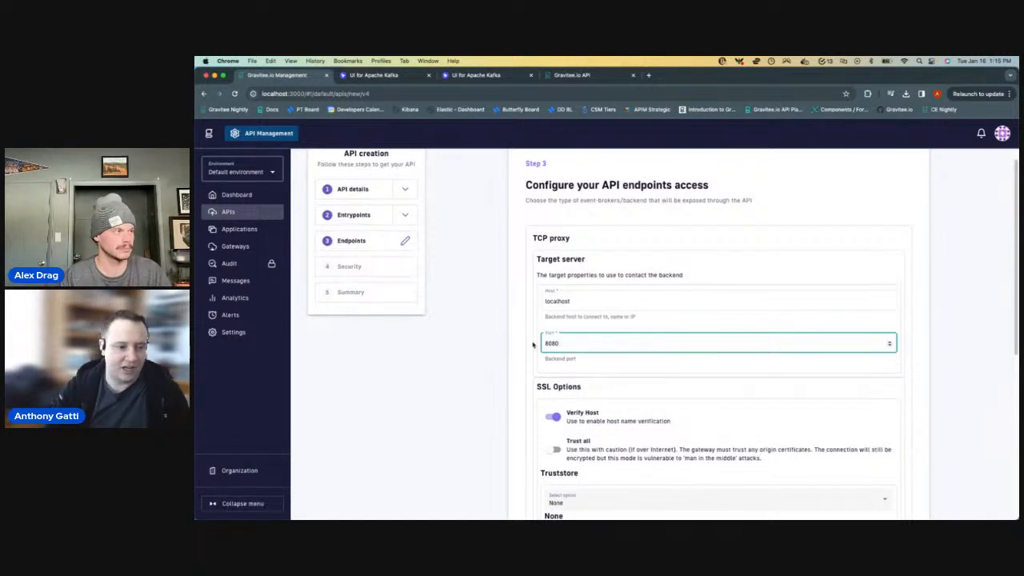
scroll(531, 345, "down", 2)
scroll(640, 368, "down", 2)
scroll(662, 382, "down", 1)
scroll(632, 382, "up", 3)
scroll(605, 314, "down", 1)
scroll(606, 314, "down", 2)
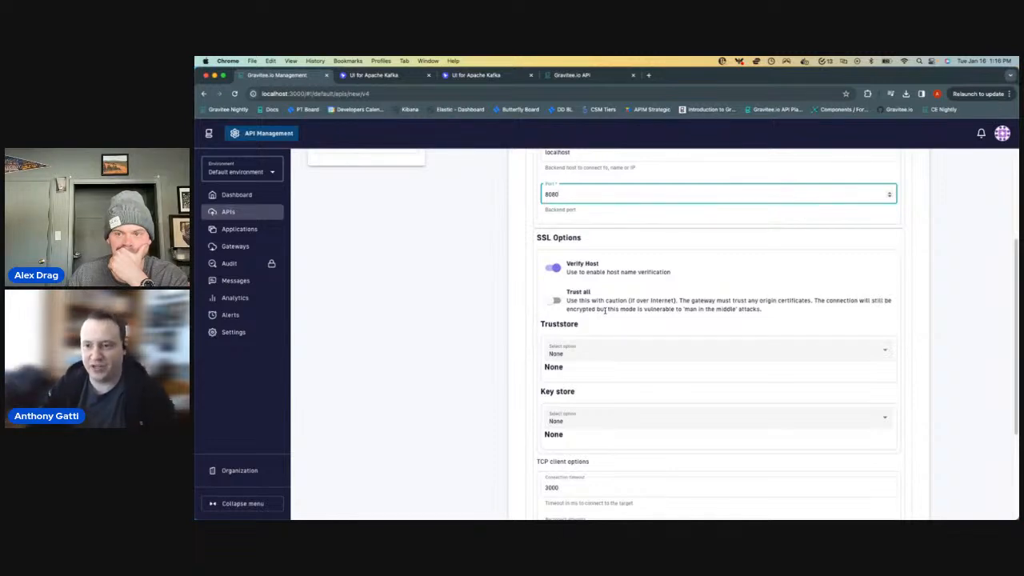
scroll(663, 295, "down", 2)
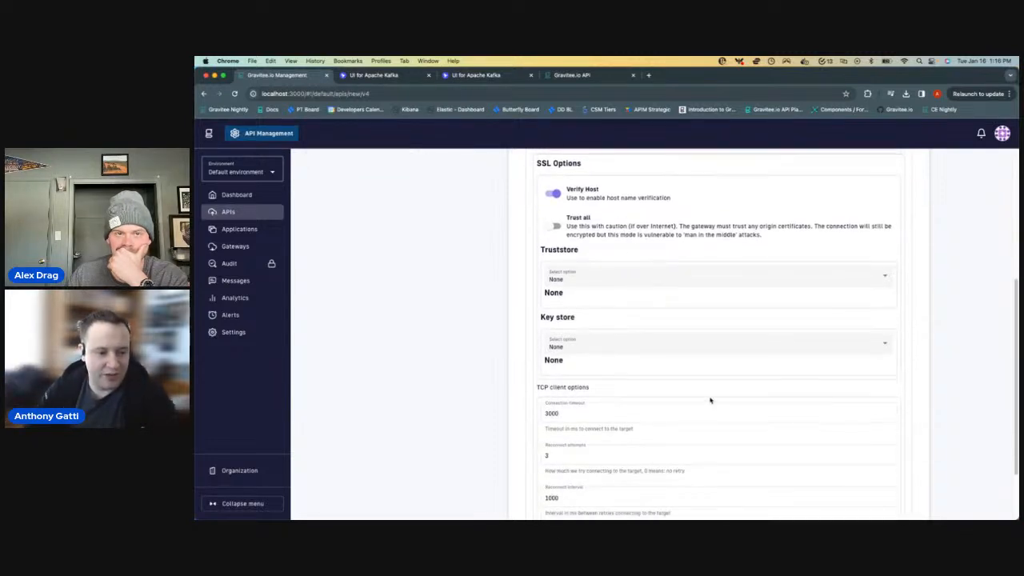
scroll(709, 397, "down", 2)
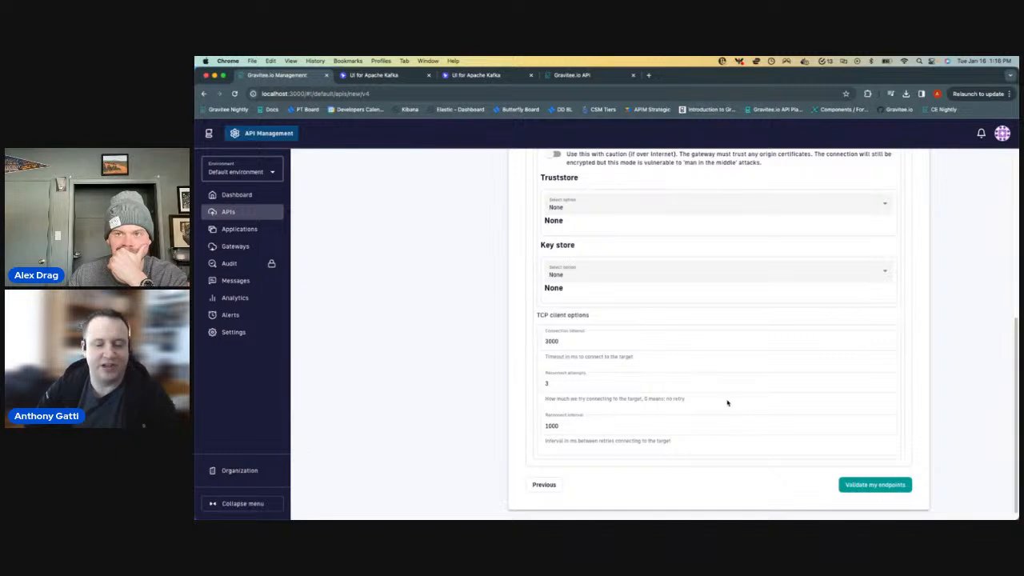
scroll(726, 404, "down", 1)
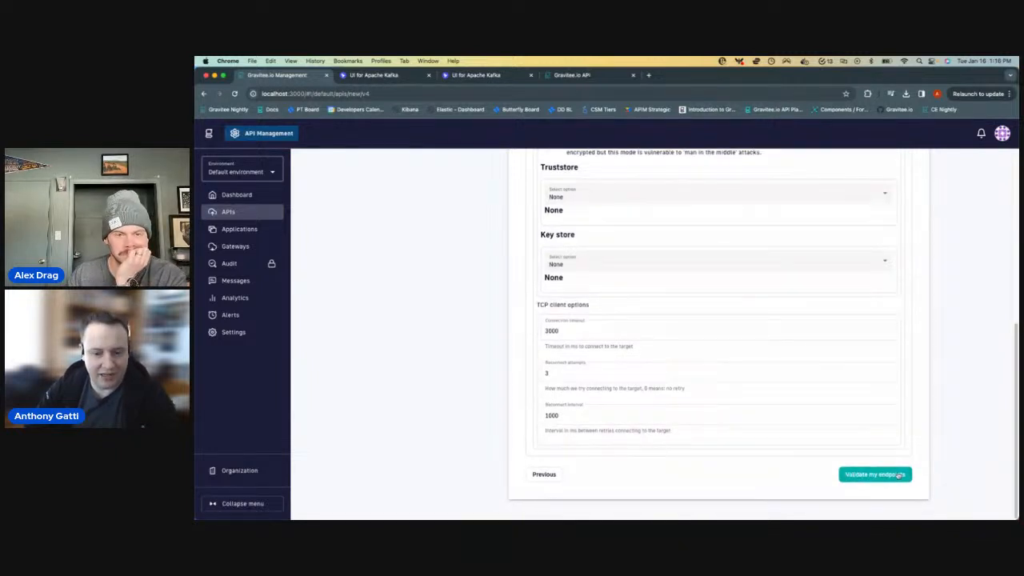
left_click(897, 475)
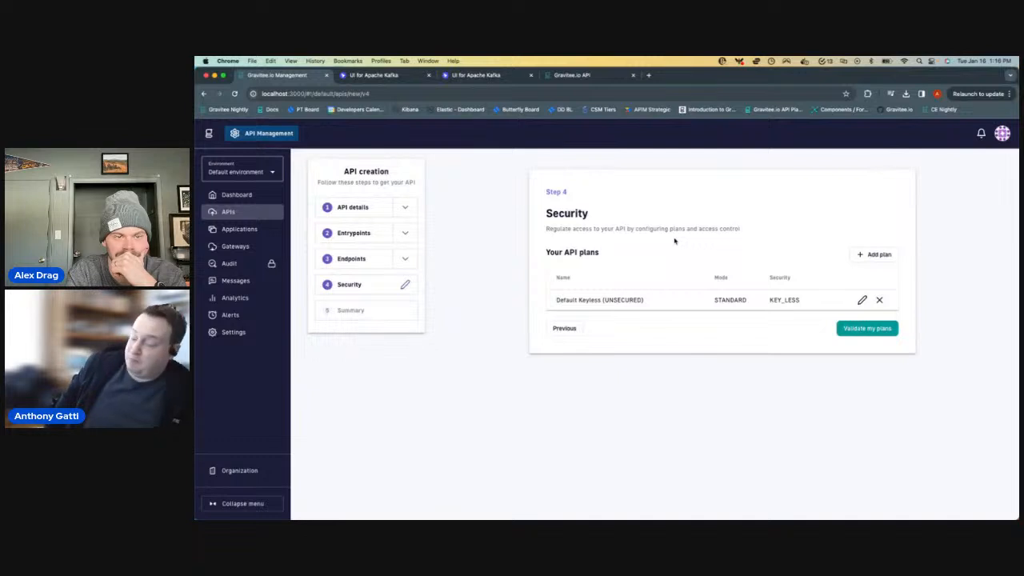
- Accept the Default Keyless plan, then save and deploy the API and open it in API Management
left_click(880, 330)
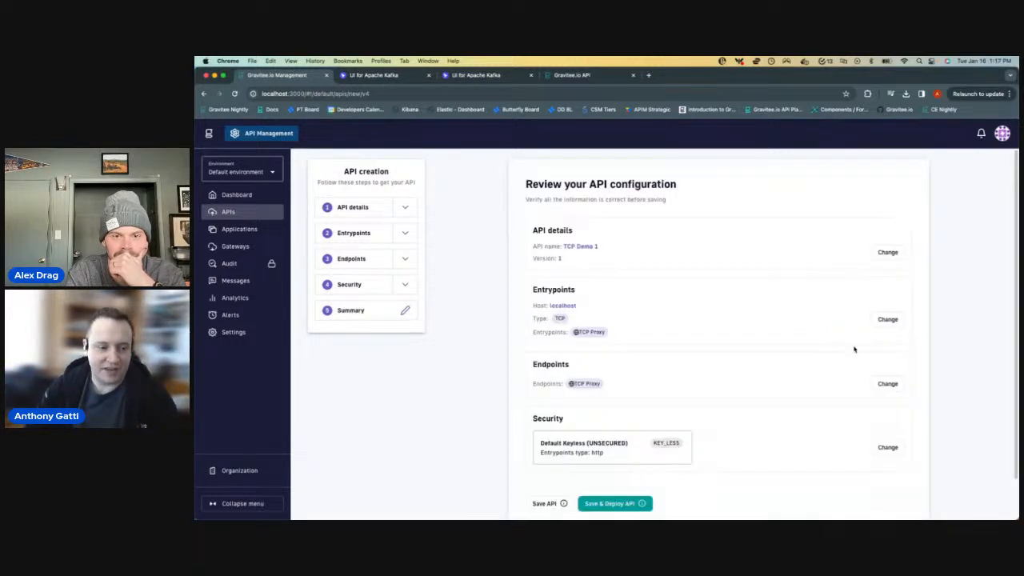
scroll(618, 451, "down", 1)
left_click(624, 457)
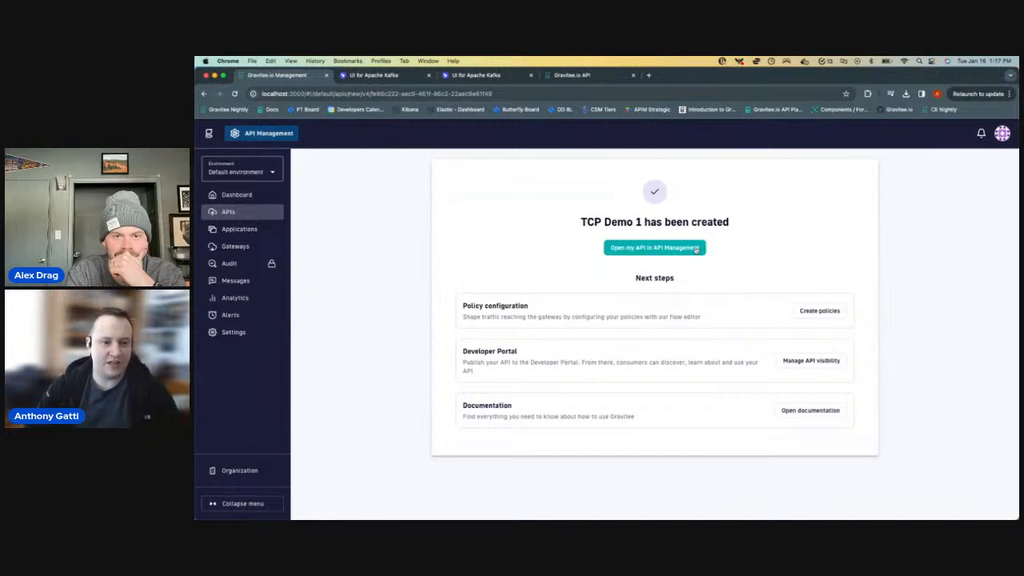
left_click(695, 249)
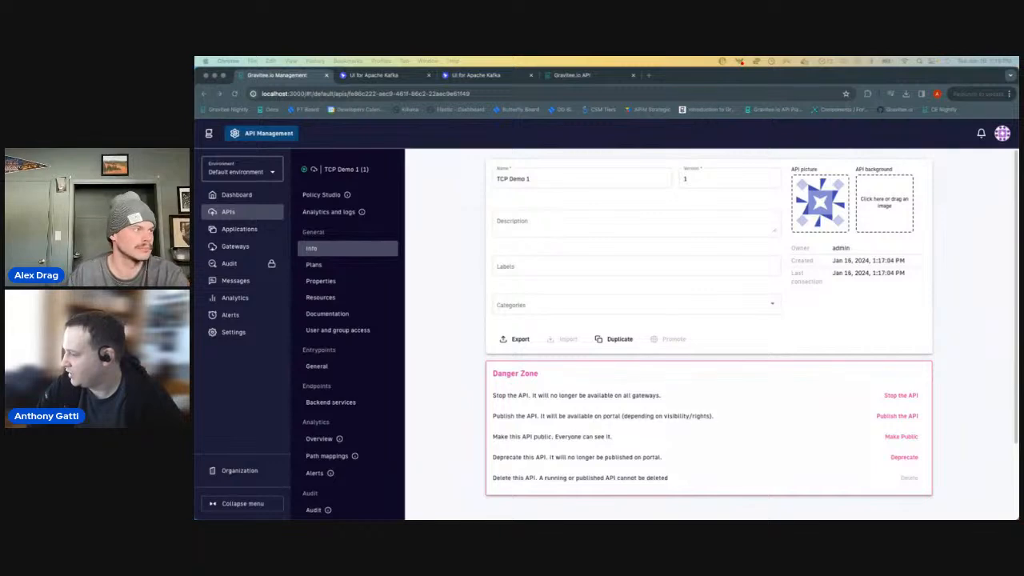
- Bring up api.json in Sublime Text to examine its listeners and endpointGroups definitions, then move the window out of view
left_click_drag(1017, 149, 731, 78)
left_click_drag(801, 89, 877, 159)
mouse_move(730, 76)
left_mouse_down()
mouse_move(1018, 120)
mouse_move(709, 86)
mouse_move(719, 73)
left_mouse_up()
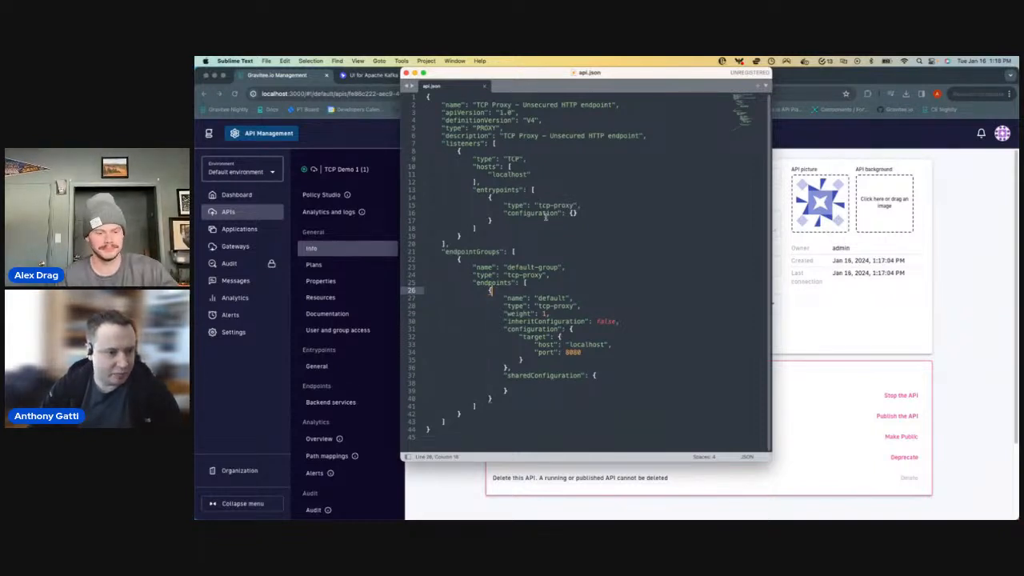
left_click(461, 250)
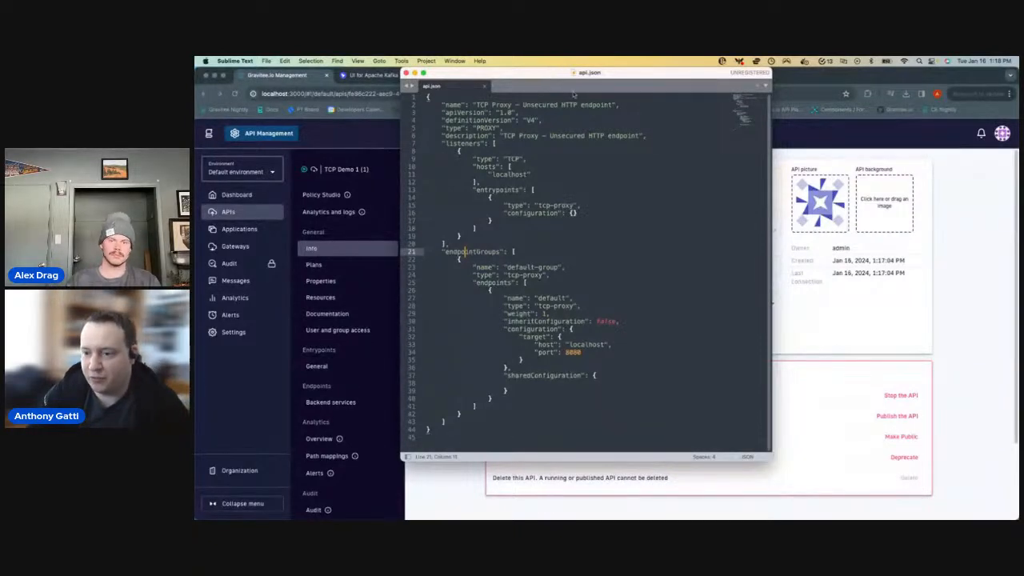
key("super+Tab")
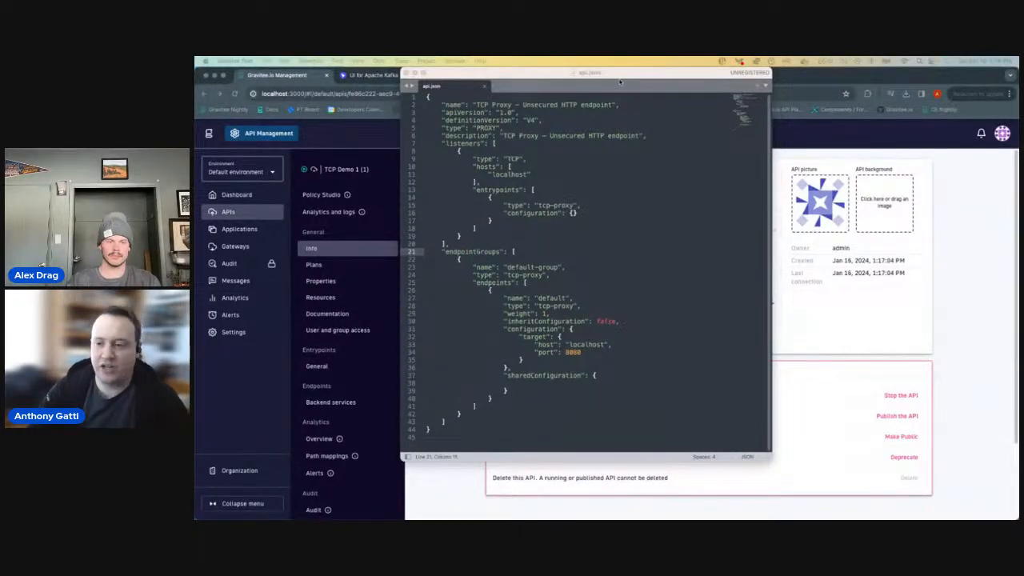
left_click_drag(620, 80, 903, 148)
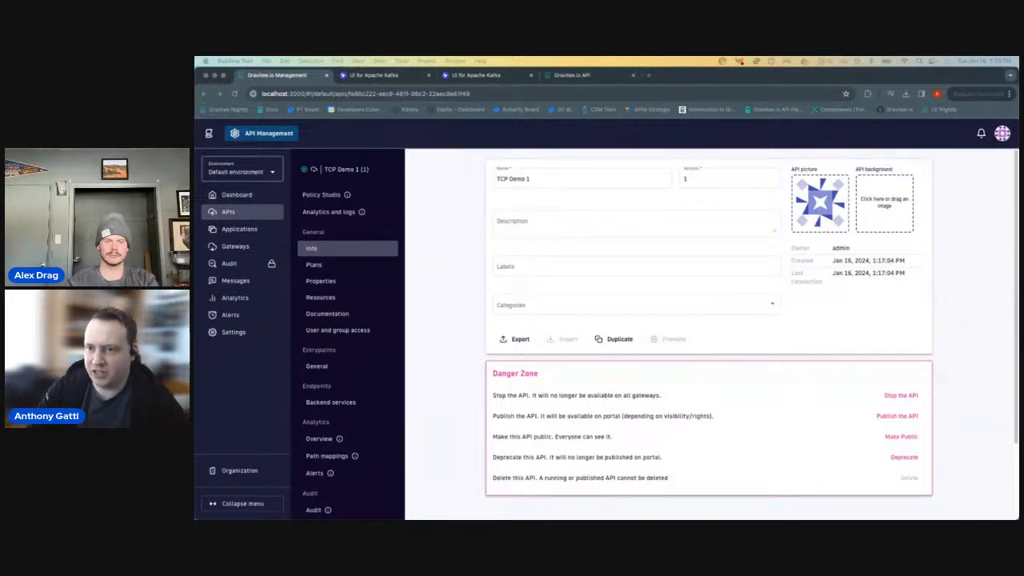
- Bring up gravitee.yml in IntelliJ IDEA to examine the gateway's tcp server and ssl settings, and move the window out of view
left_click_drag(685, 164, 584, 92)
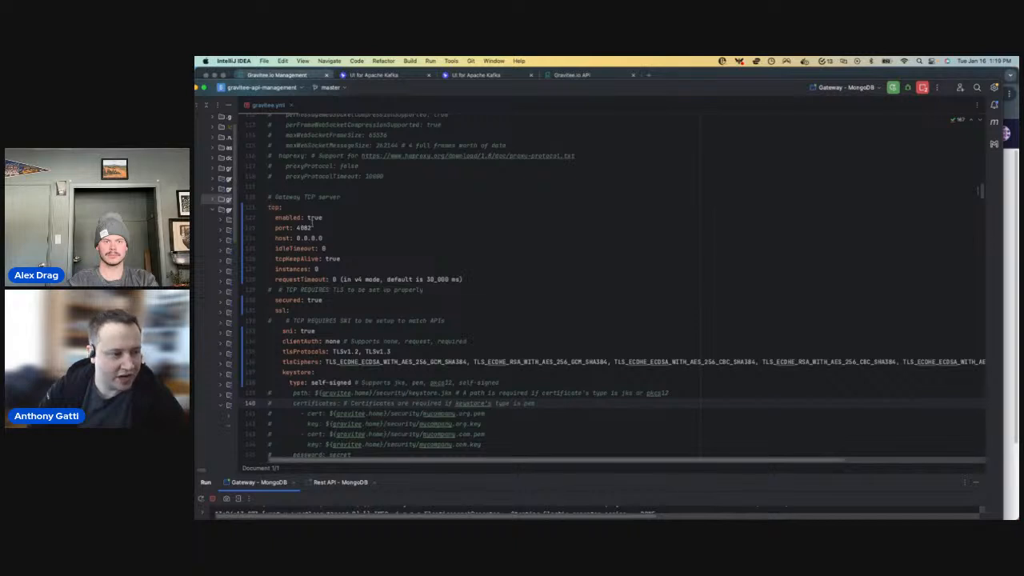
scroll(395, 314, "down", 3)
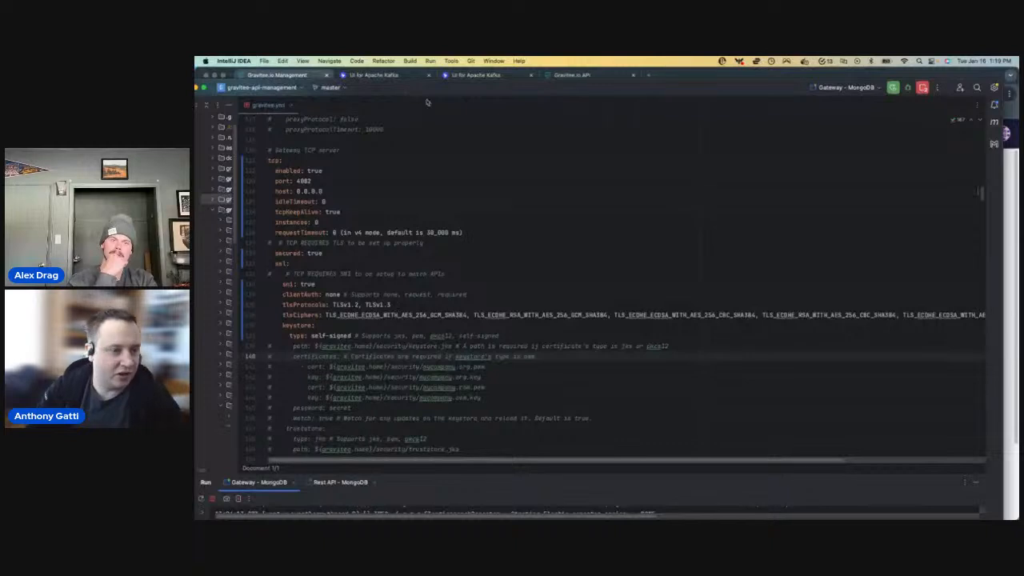
left_click_drag(425, 96, 1017, 308)
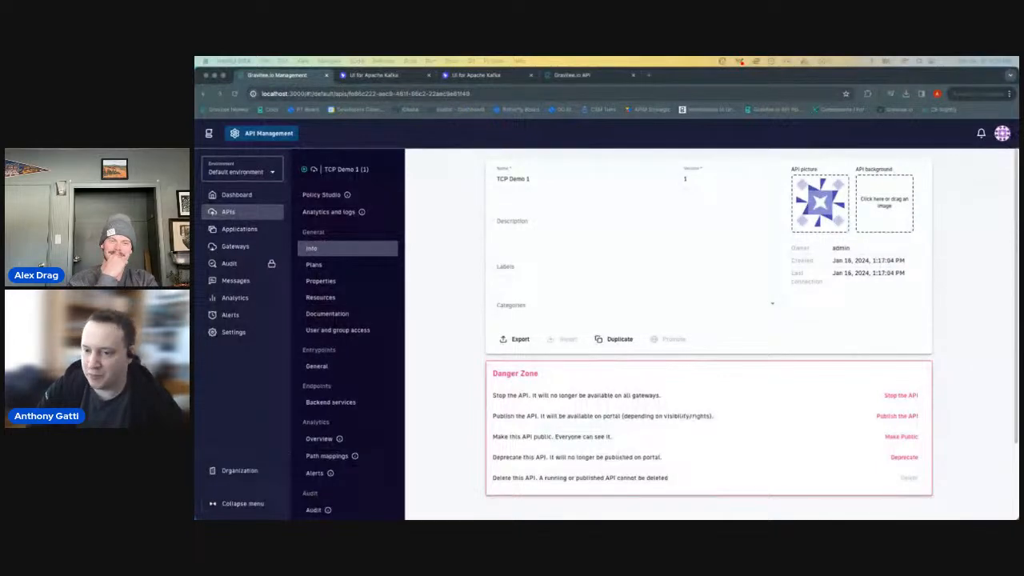
- Bring up the TCP Demo terminal session in iTerm2, clear the client pane, and enlarge the window to fill the screen
left_click_drag(1017, 310, 678, 110)
key("ctrl+l")
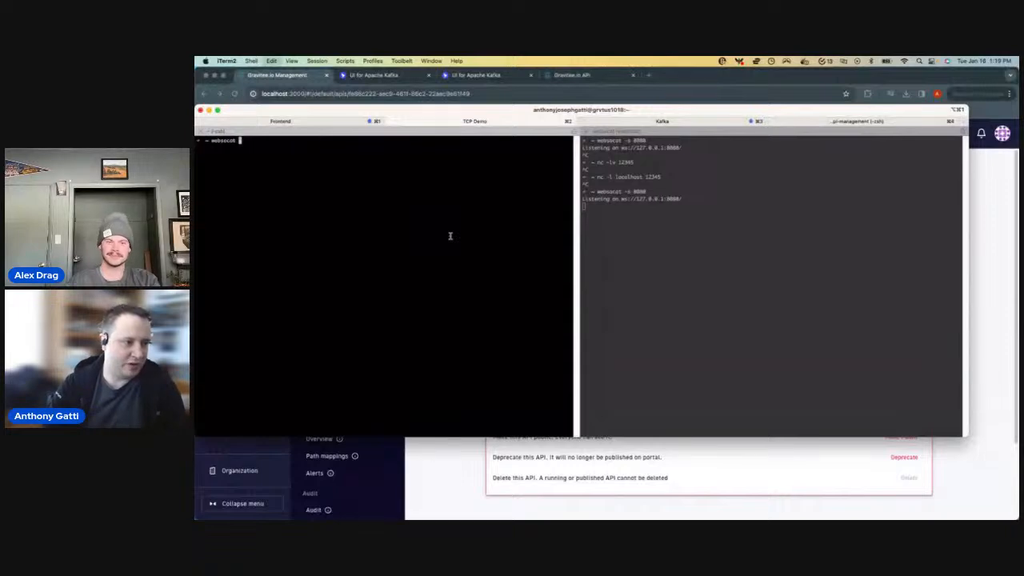
double_click(636, 111)
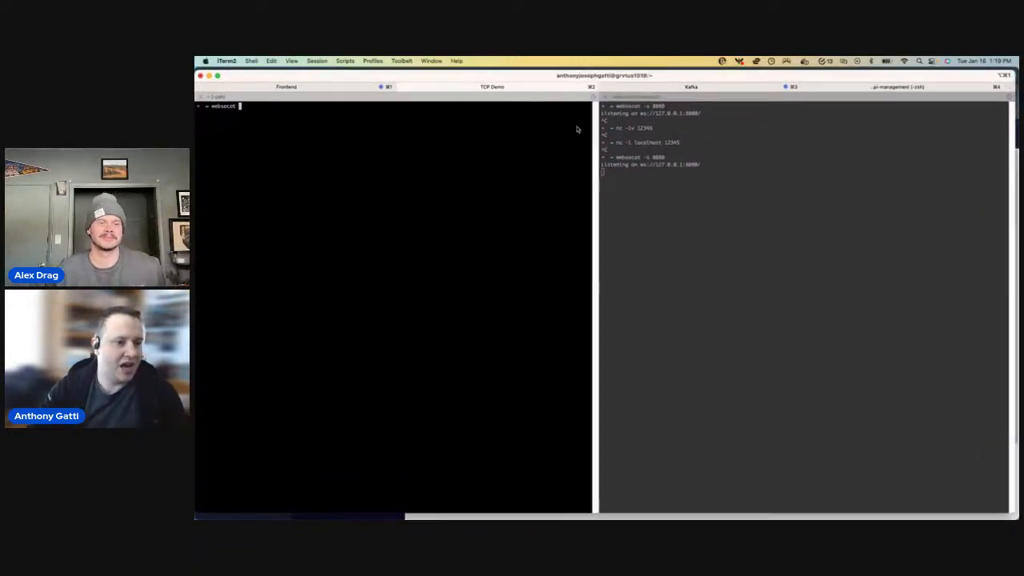
- Examine the websocat -s 8080 server pane, return to the client pane, and move the terminal window out of view
left_click(718, 196)
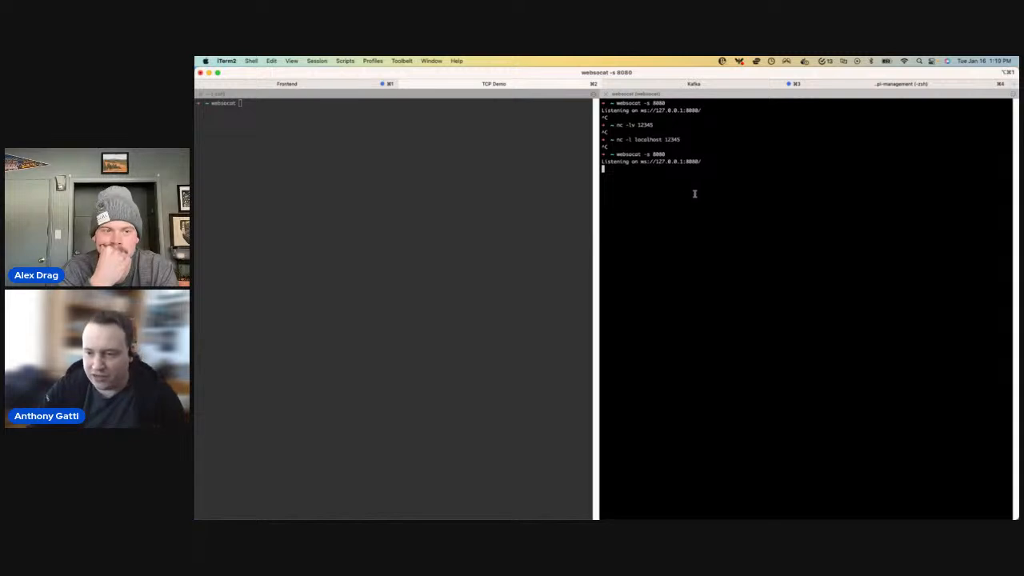
left_click(308, 149)
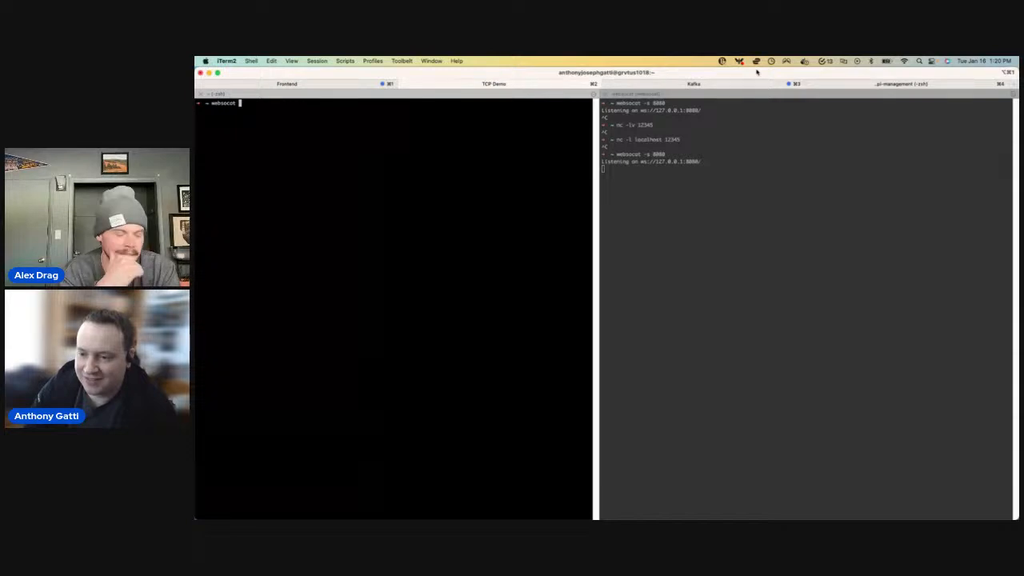
left_click_drag(757, 76, 1019, 243)
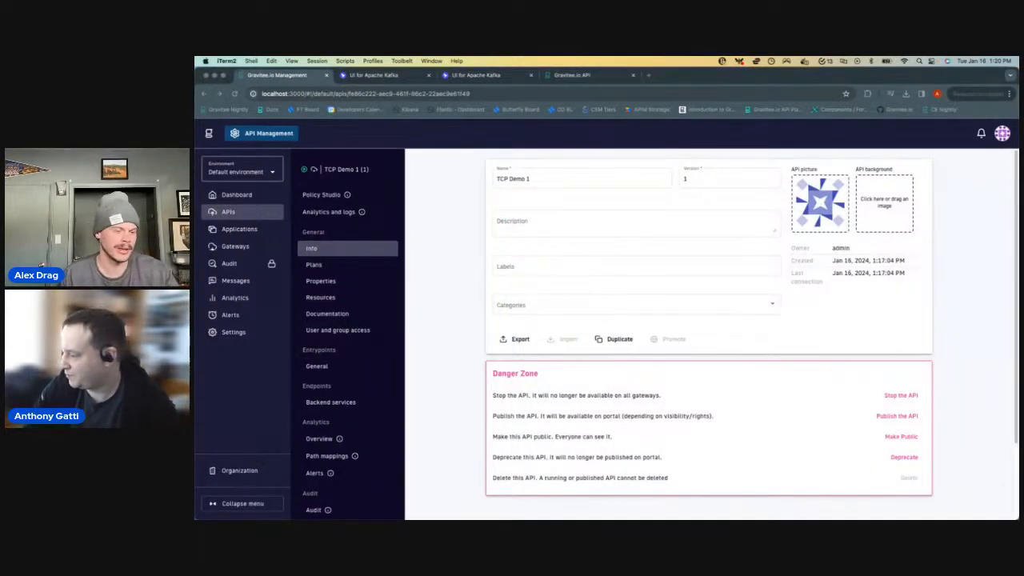
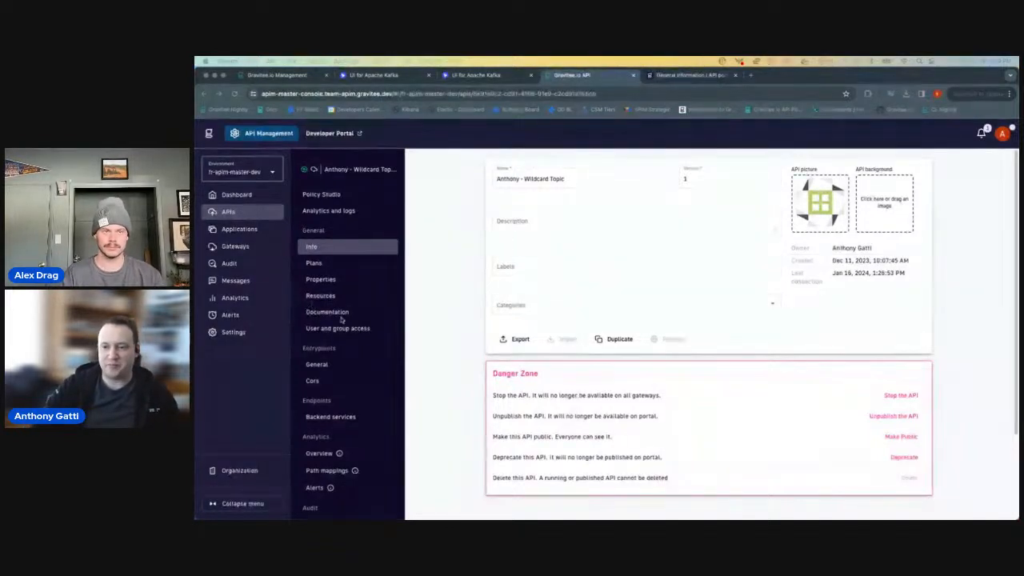
- Examine the Wildcard Topic API's entrypoint context-path and its Default Kafka endpoint's bootstrap servers
left_click(342, 364)
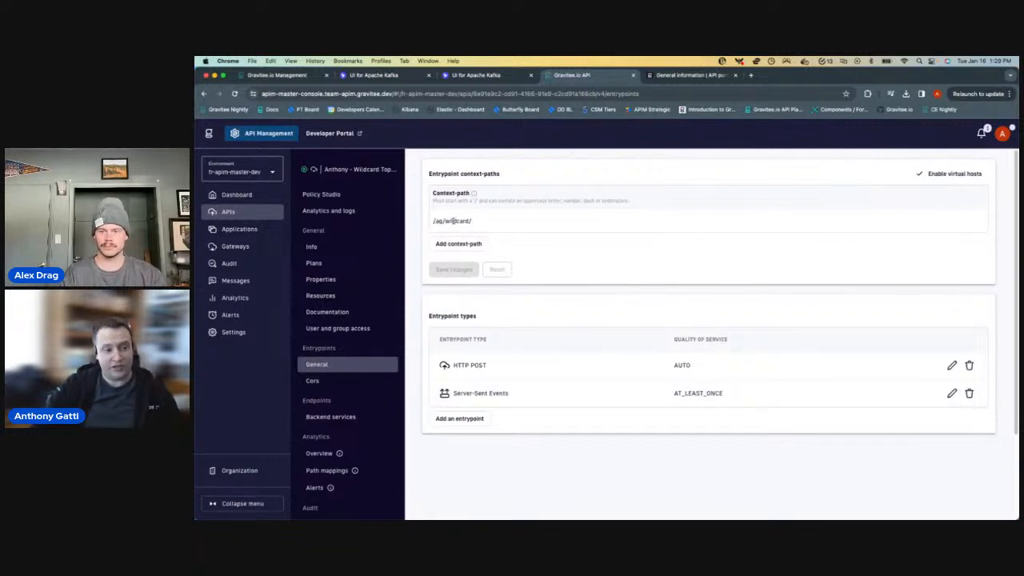
triple_click(453, 221)
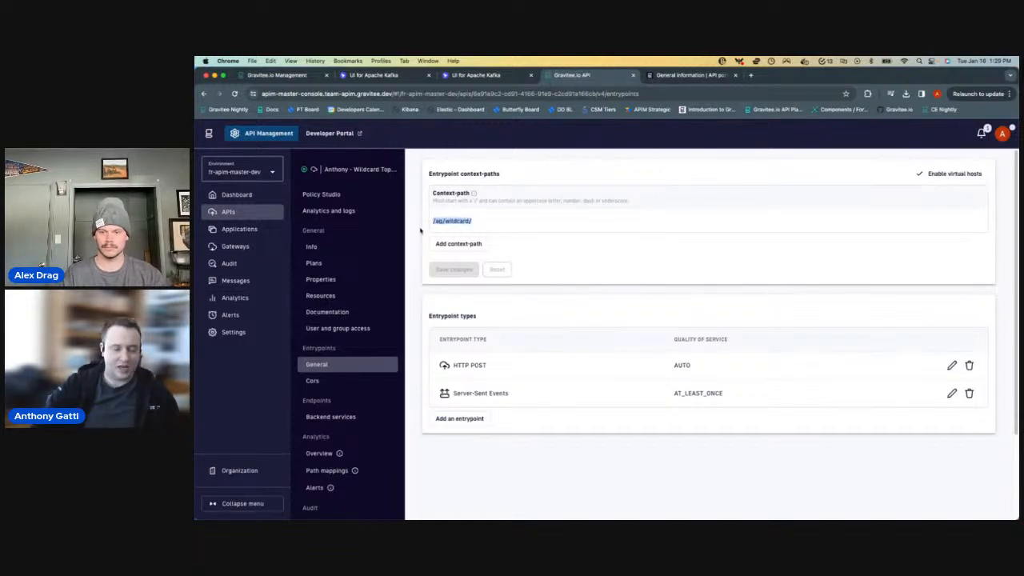
left_click(353, 417)
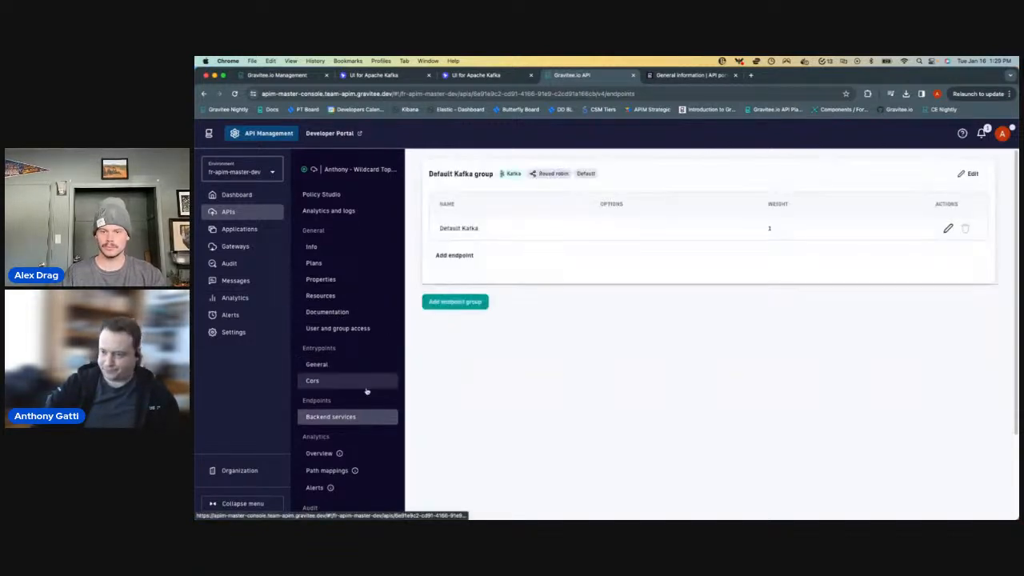
left_click(947, 229)
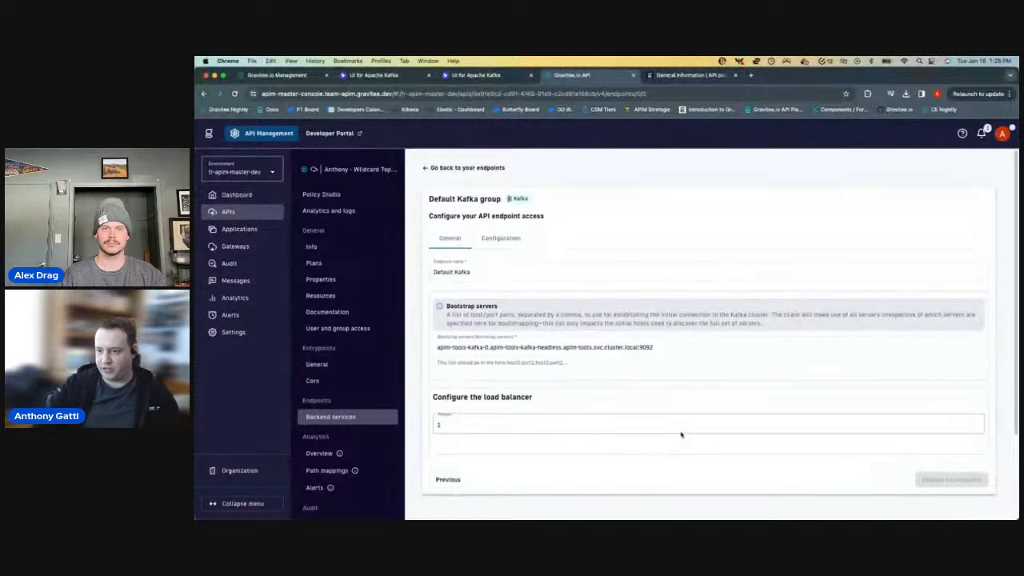
left_click(593, 347)
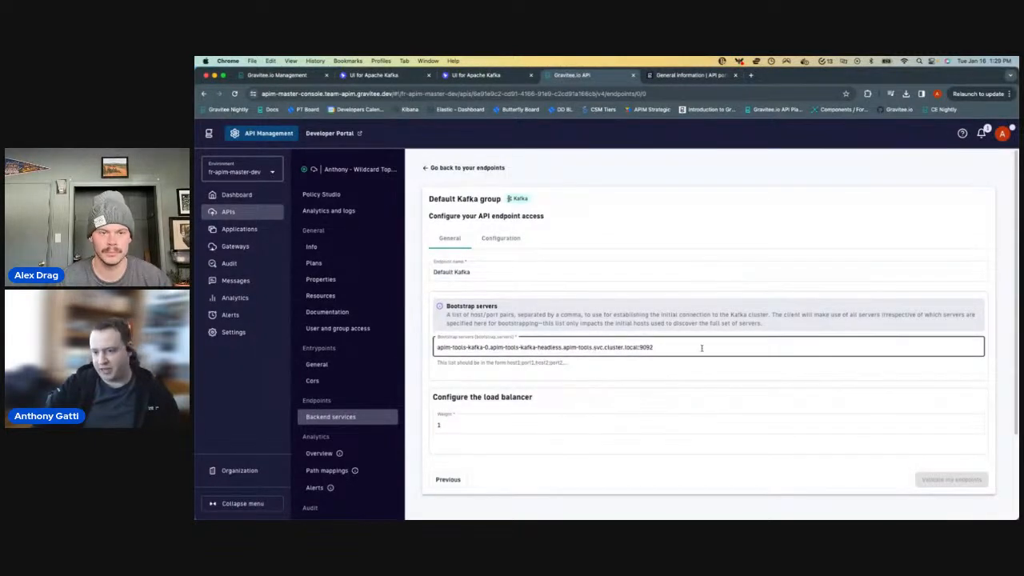
- Examine the Default Kafka endpoint's consumer configuration, including the options for specifying topics and the topic expression
left_click(507, 238)
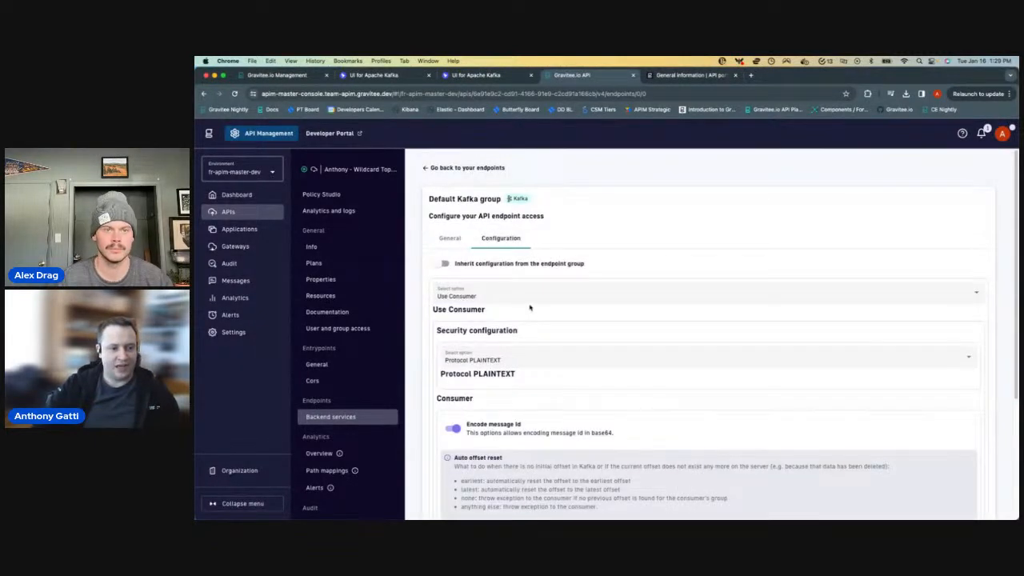
scroll(571, 360, "down", 2)
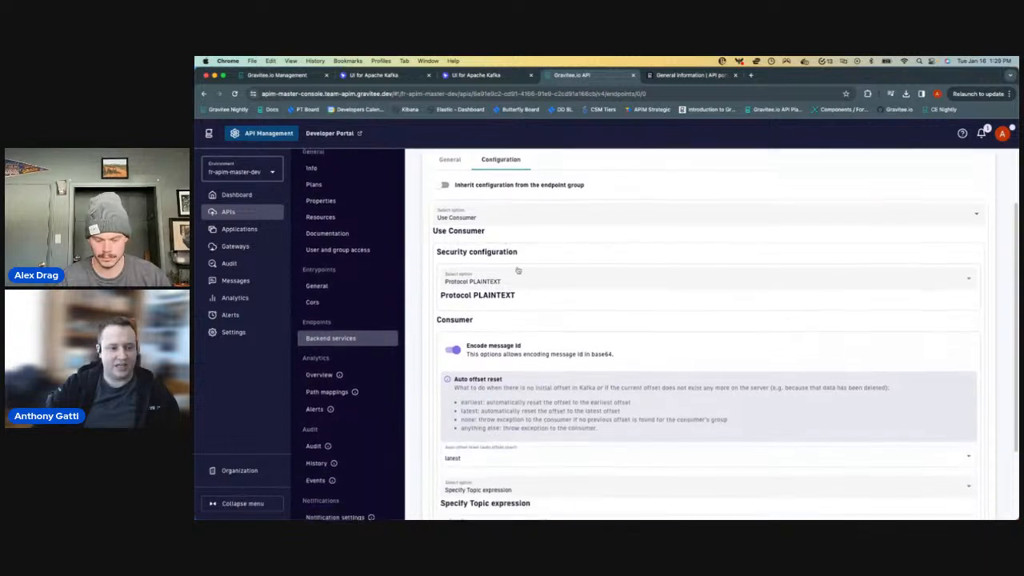
scroll(597, 302, "down", 1)
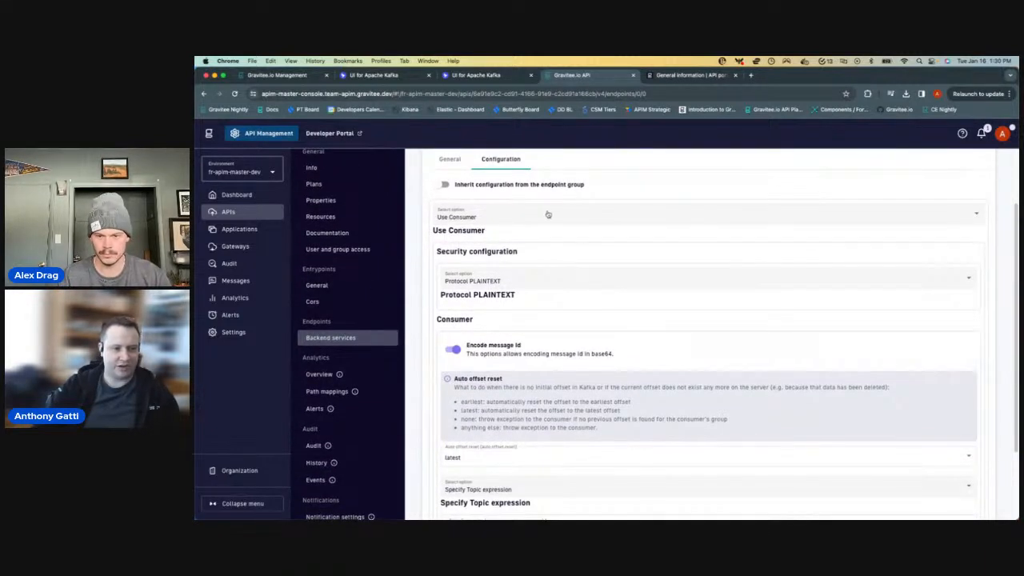
scroll(594, 280, "down", 3)
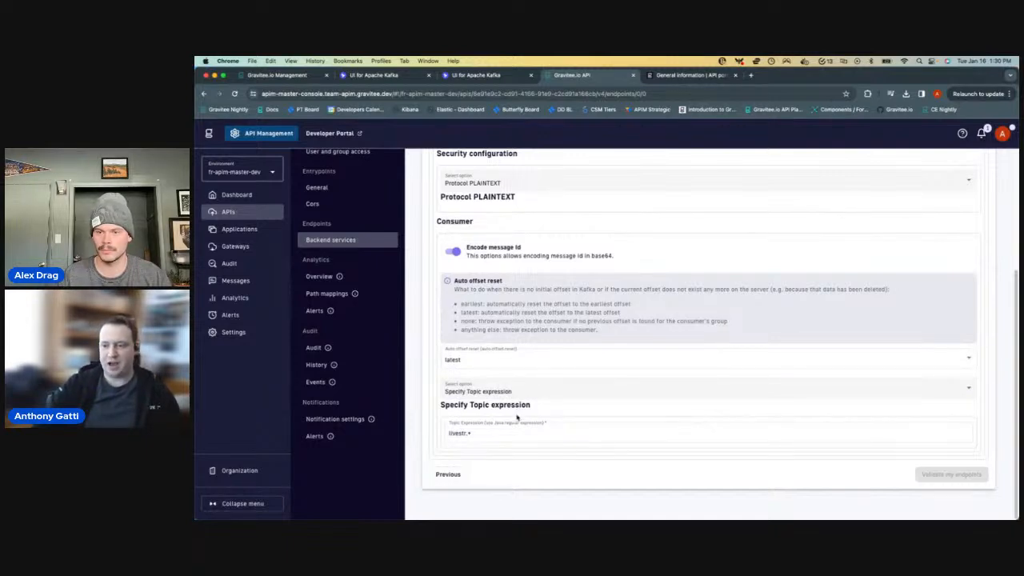
left_click(525, 386)
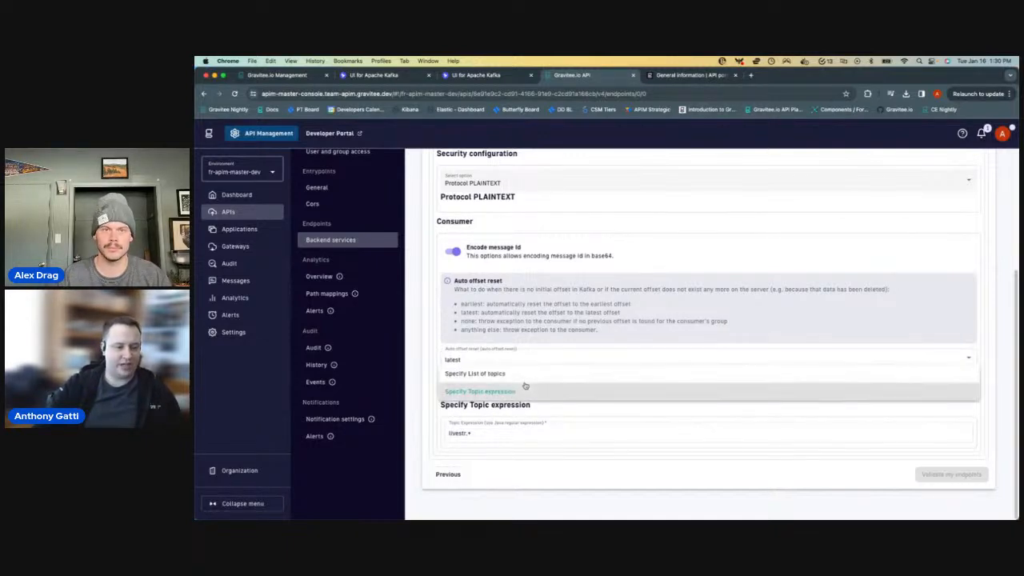
left_click(423, 366)
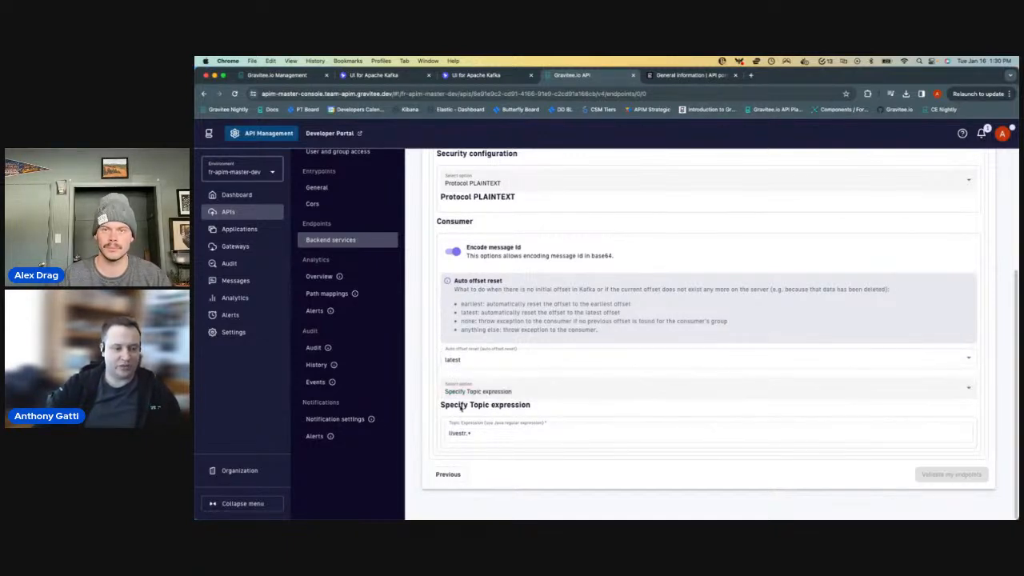
left_click(538, 392)
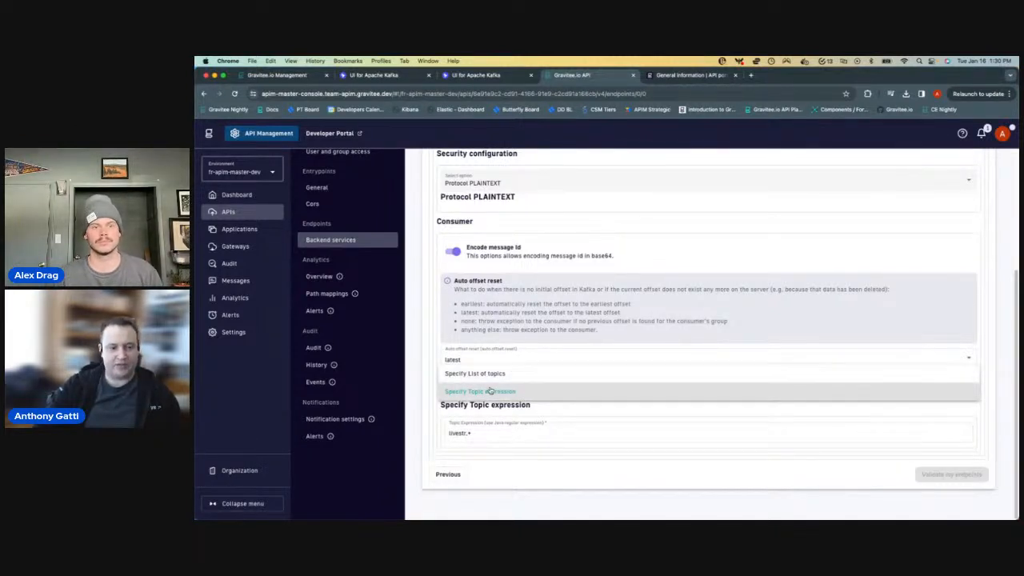
left_click(439, 414)
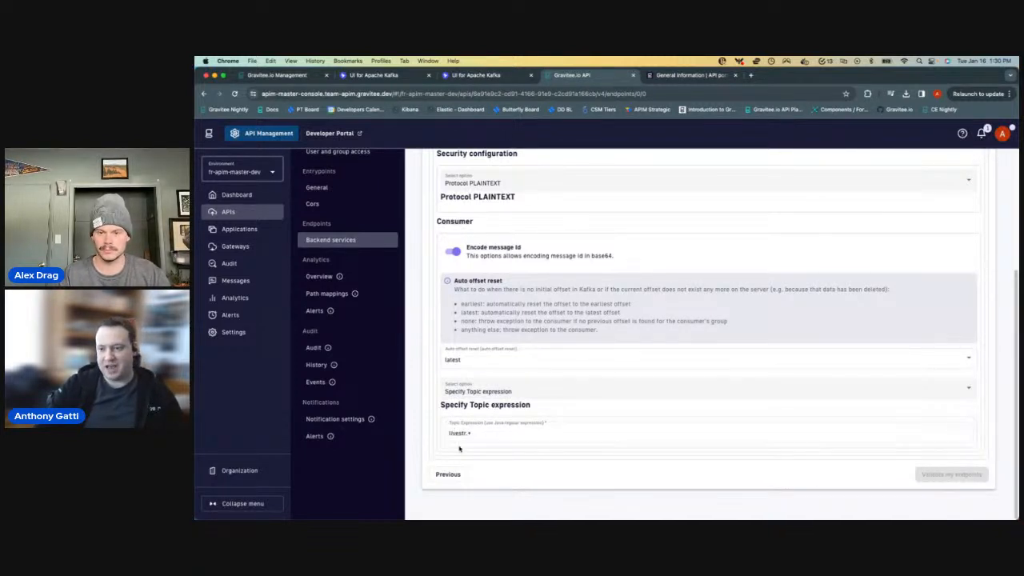
left_click(448, 427)
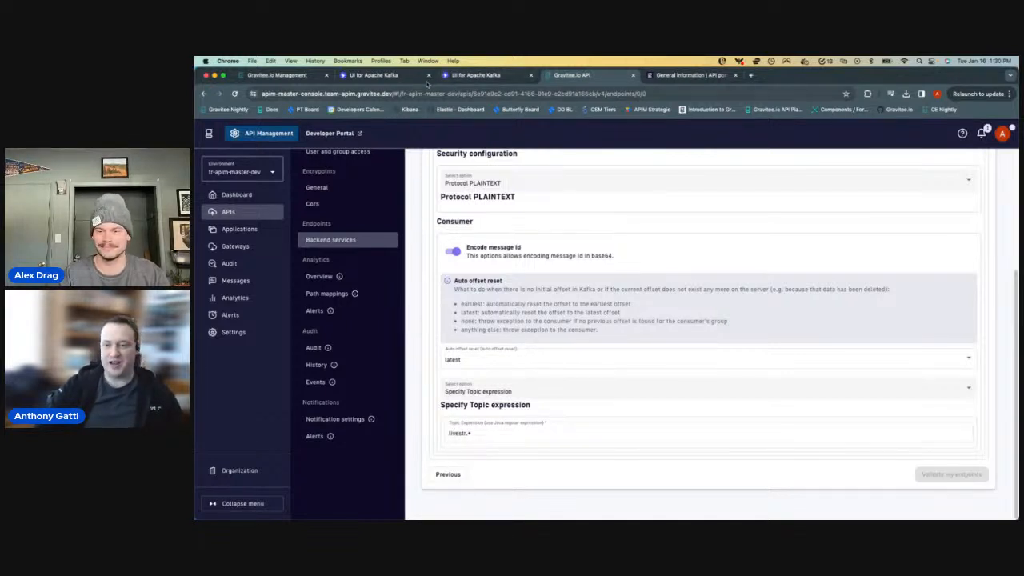
- Review the messages of the livestream-1 and livestream-2 topics in UI for Apache Kafka
left_click(370, 78)
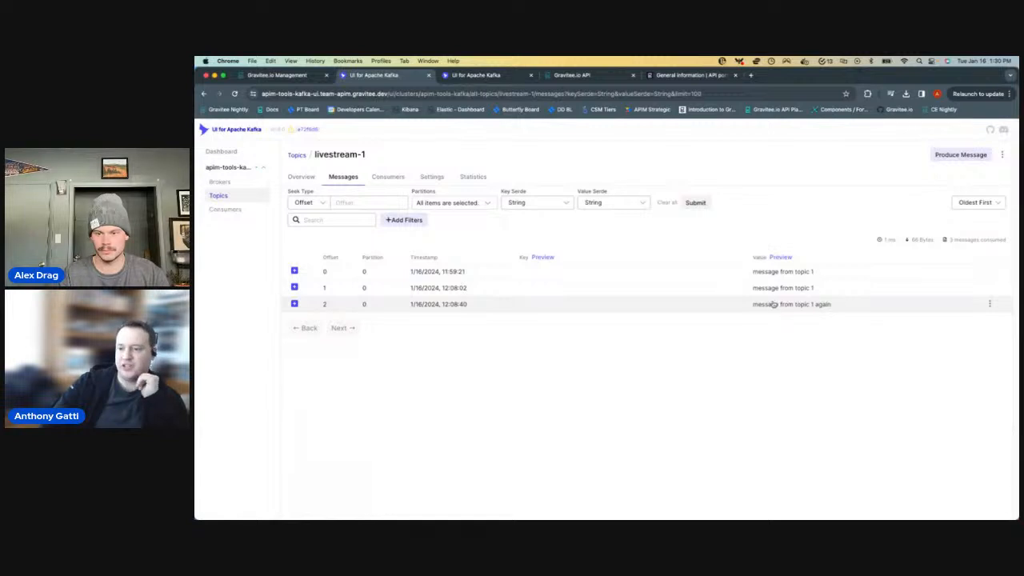
left_click(496, 73)
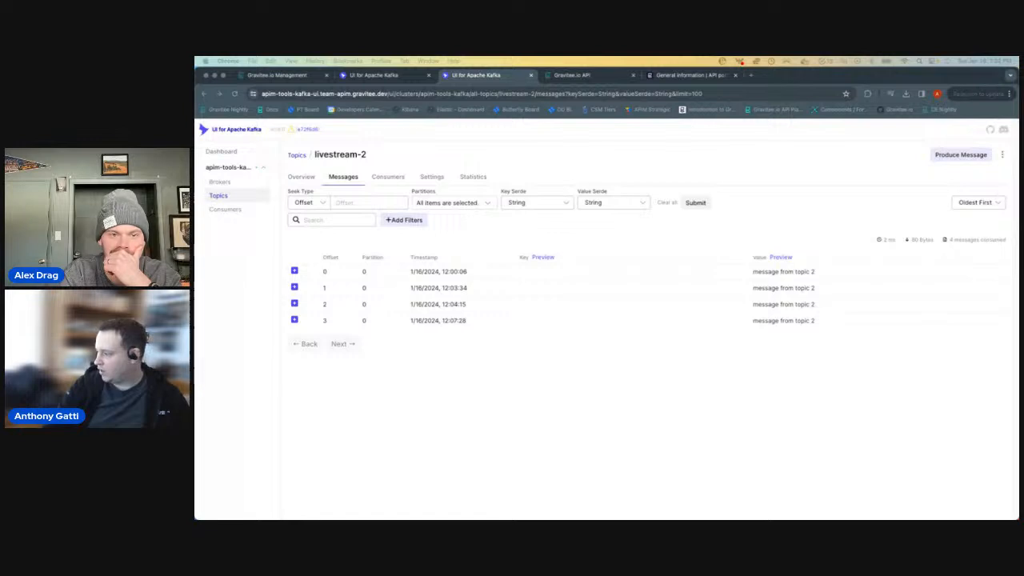
- Maximize the Kafka session in iTerm2 and run curl -N -H "Accept:text/event-stream" $APIM_HOST/ag/wildcard -H "X-Gravitee-API-Key:$API_KEY" in larger text
left_click_drag(1023, 118, 654, 115)
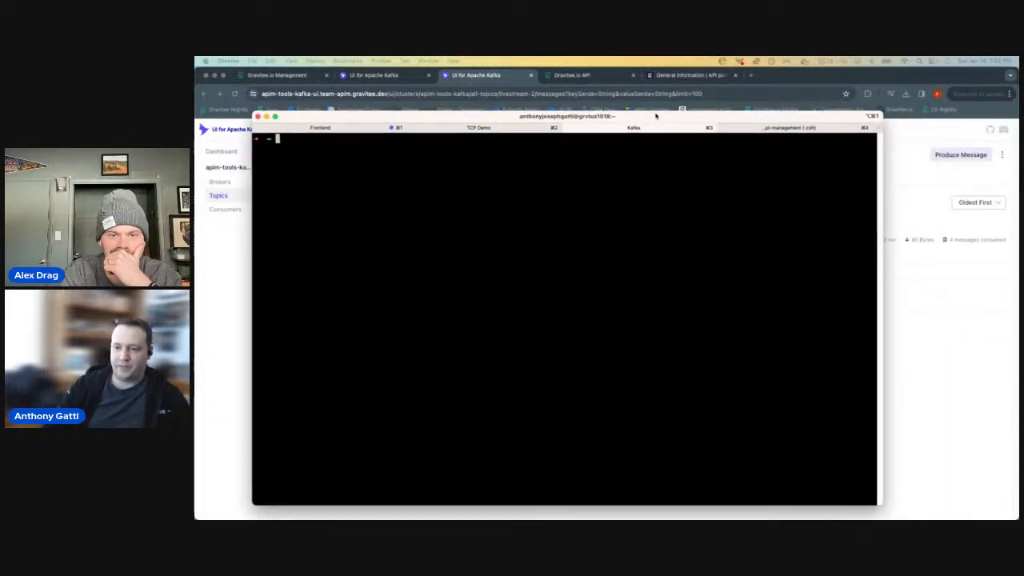
double_click(654, 115)
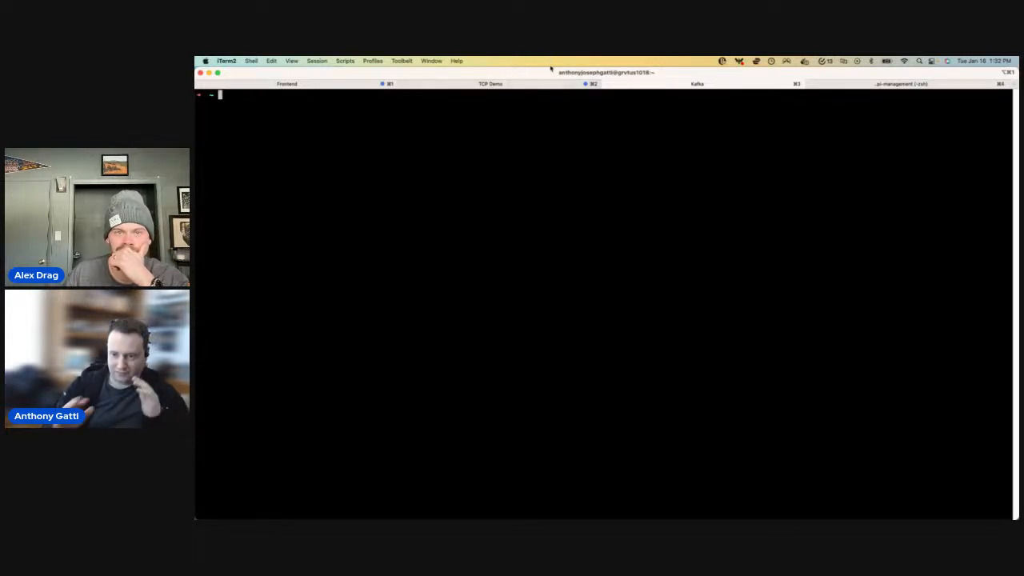
type("curl")
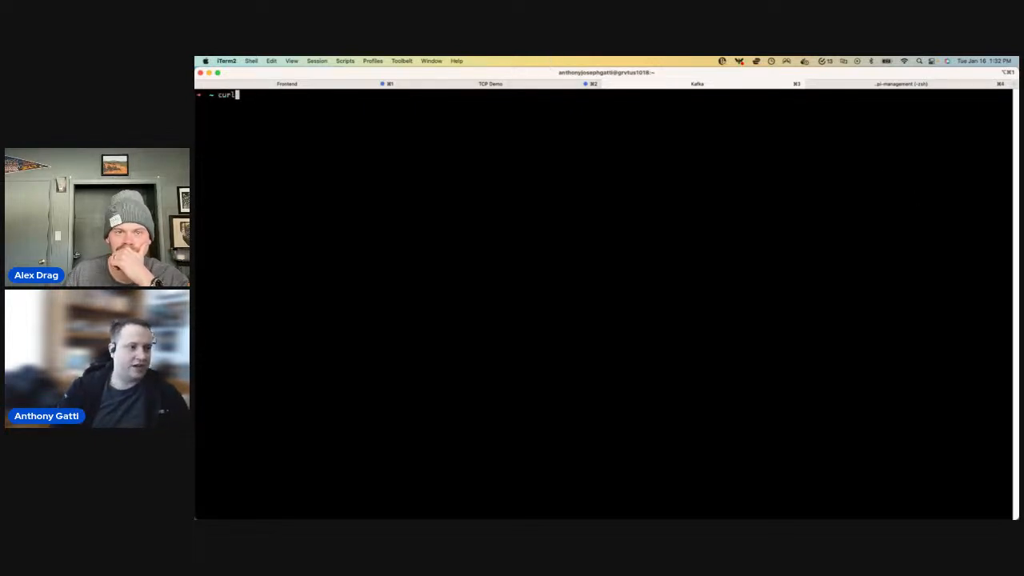
key("Up")
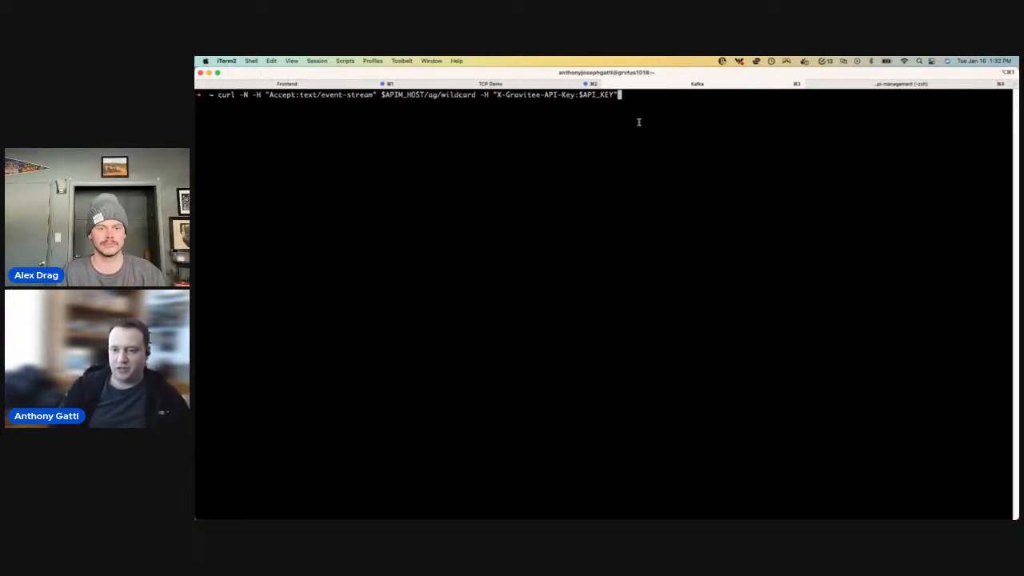
key("super+equal")
key("super+equal")
key("super+equal")
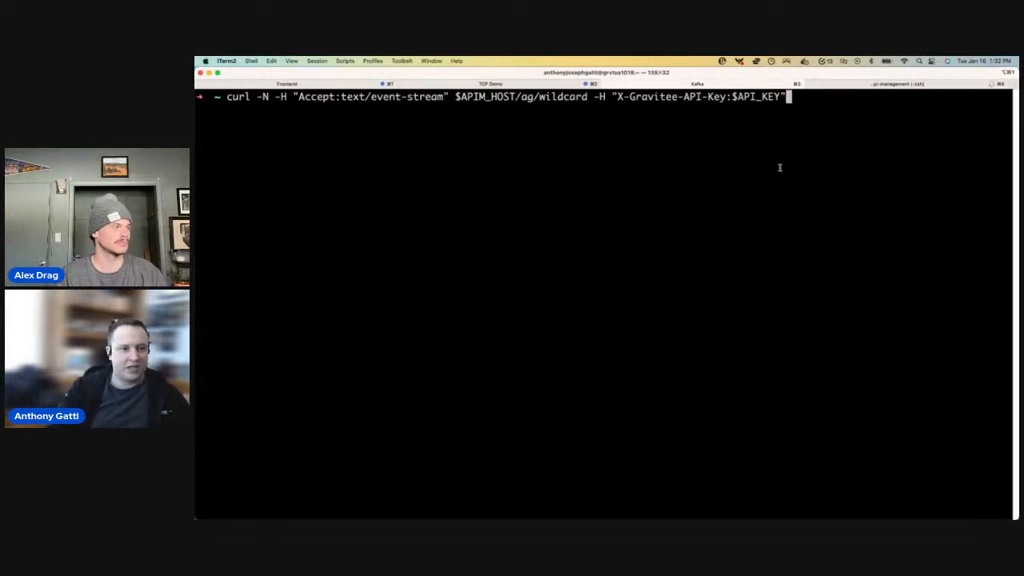
key("Return")
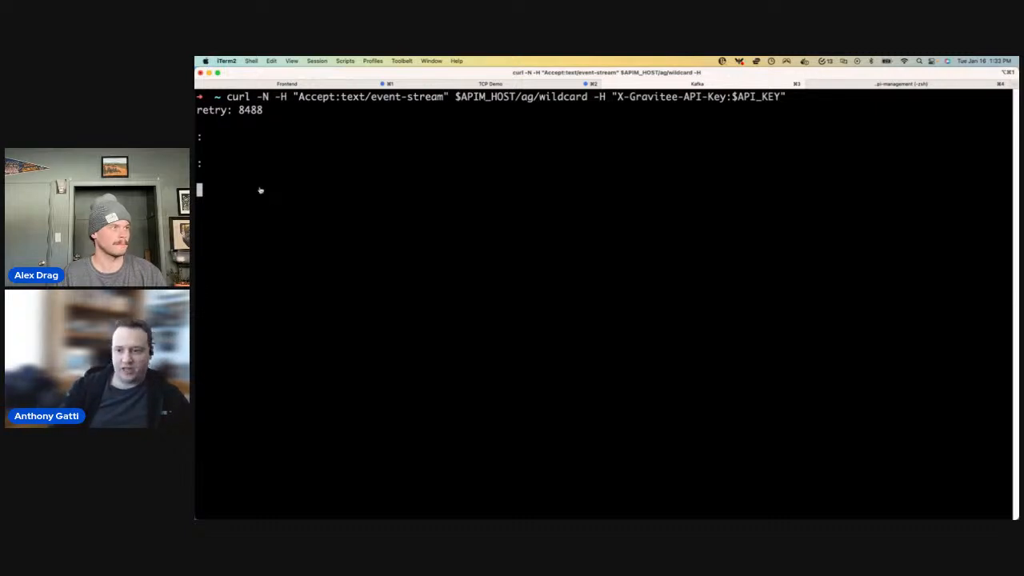
- Switch to UI for Apache Kafka and produce the message "hello from topic 1 for livestream!" to the livestream-1 topic
key("super+Tab")
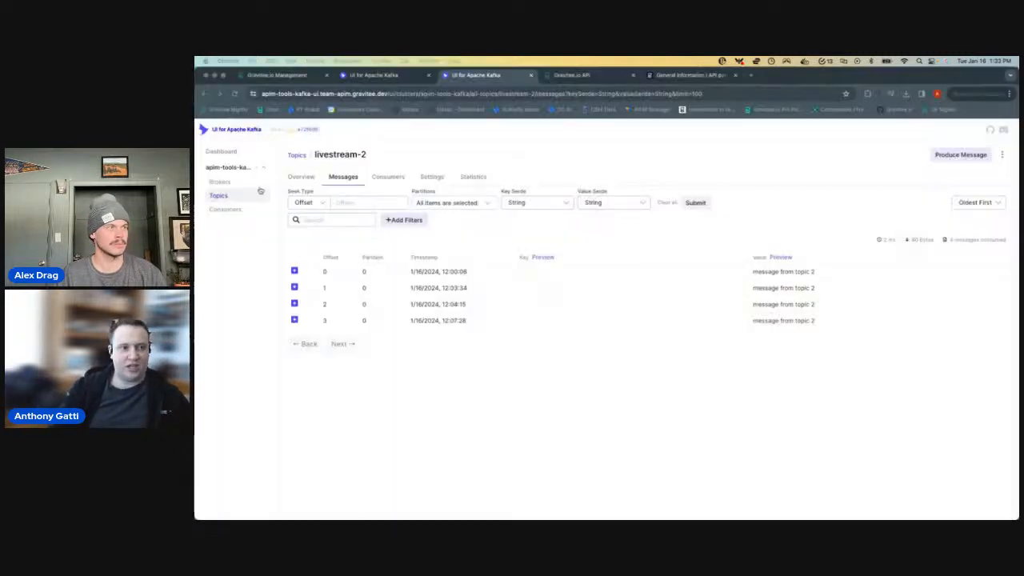
left_click(376, 75)
left_click(960, 154)
type("hello from topic ")
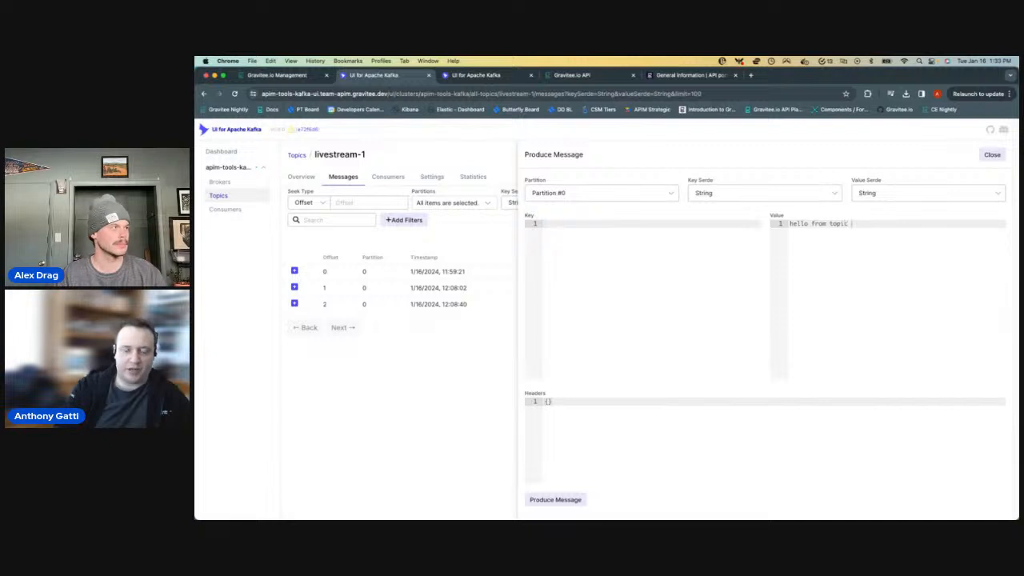
type("1 for livestream!")
left_click(560, 499)
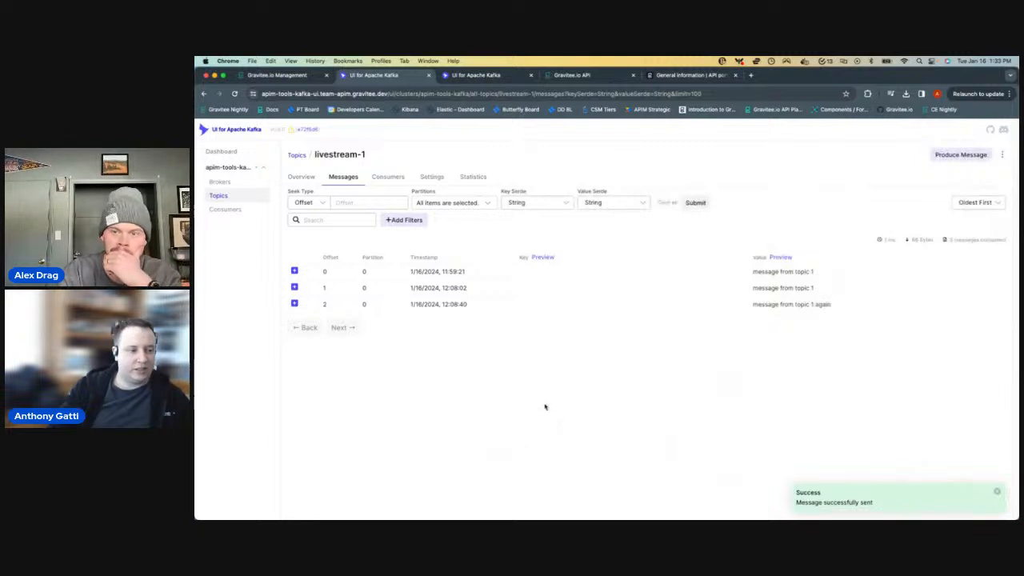
- Open the message producer for the livestream-2 topic, and check the curl event stream in iTerm2 for the topic 1 message
left_click(456, 75)
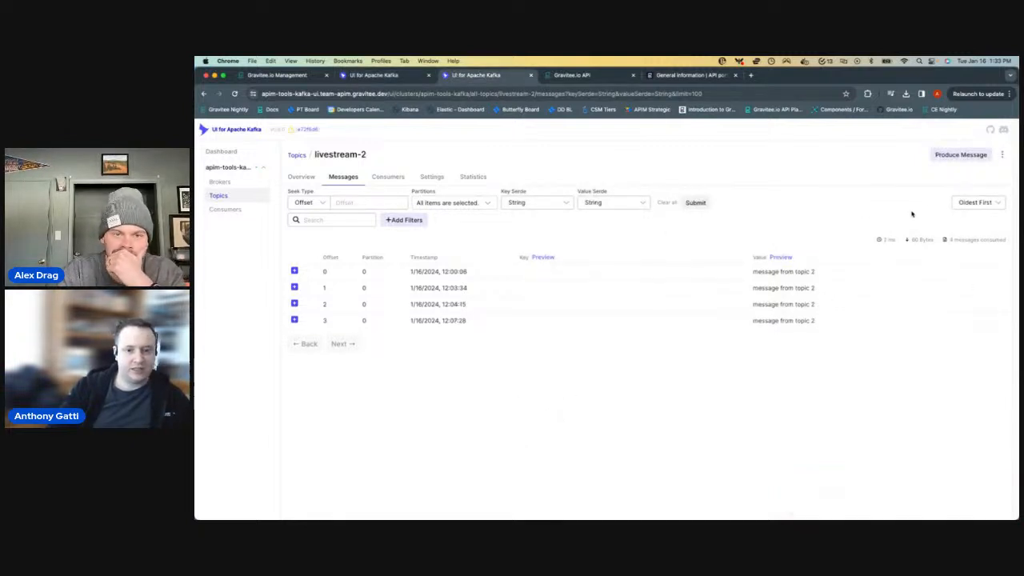
left_click(960, 154)
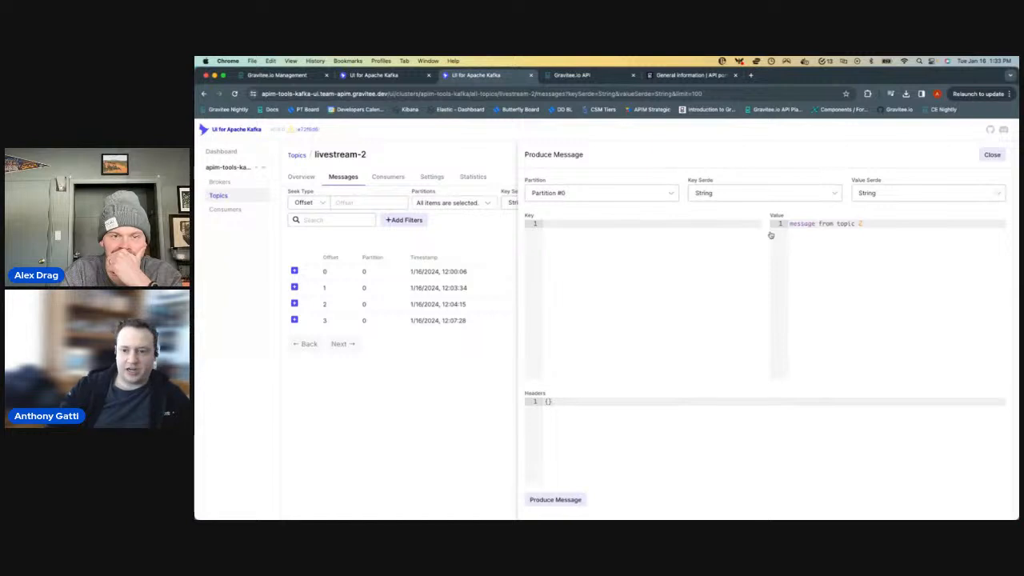
key("super+Tab")
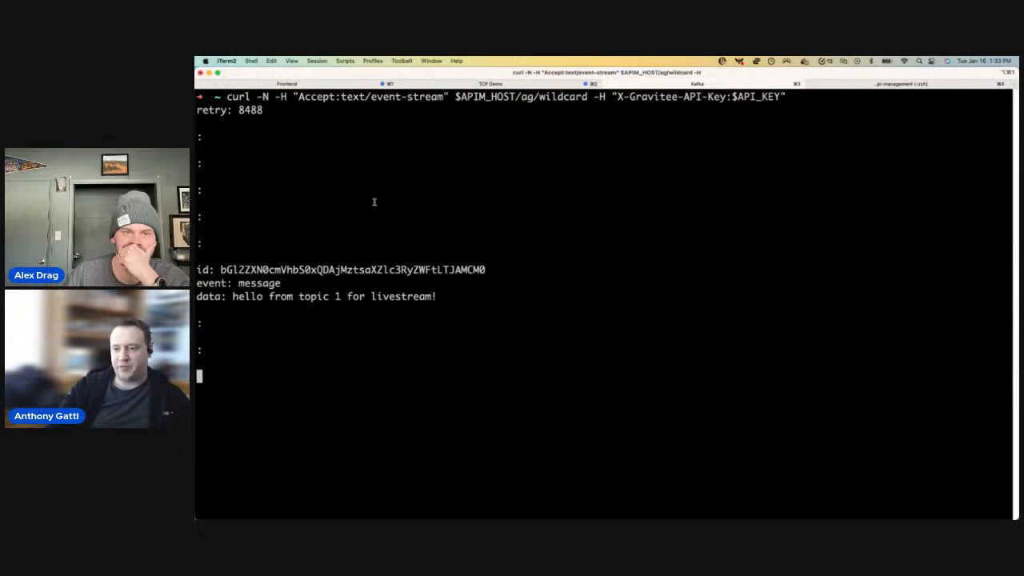
key("super+Tab")
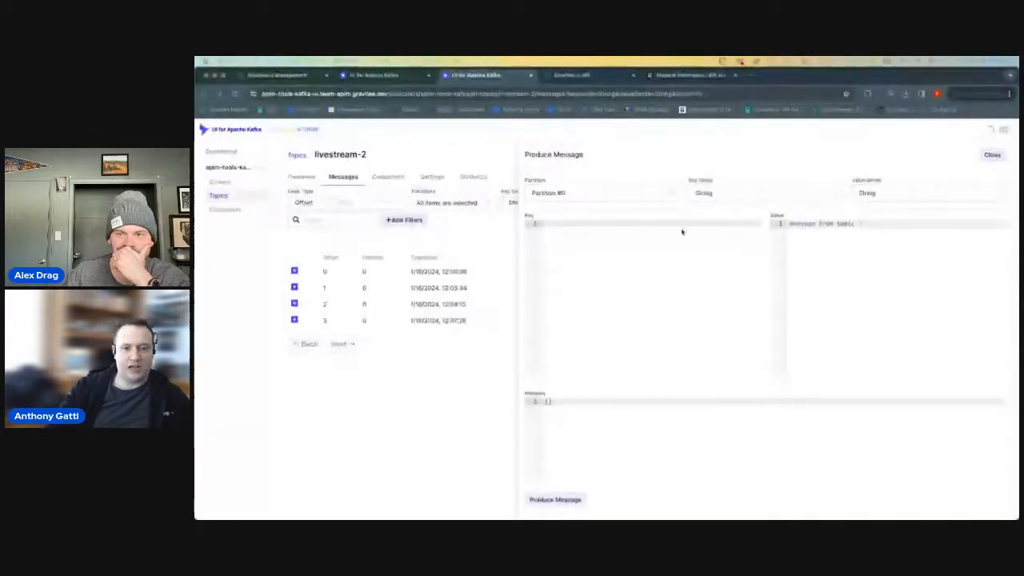
- Produce the message "hello livestream, this is from topic2 !!!" to the livestream-2 topic
triple_click(820, 224)
type("ellop ll")
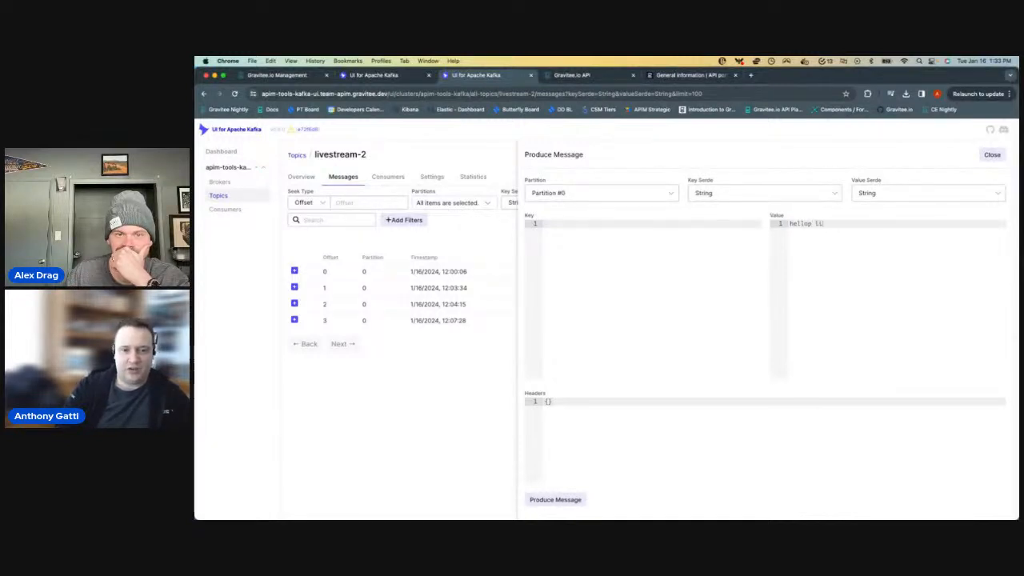
key("BackSpace")
key("BackSpace")
key("BackSpace")
key("BackSpace")
type(" livestream, t")
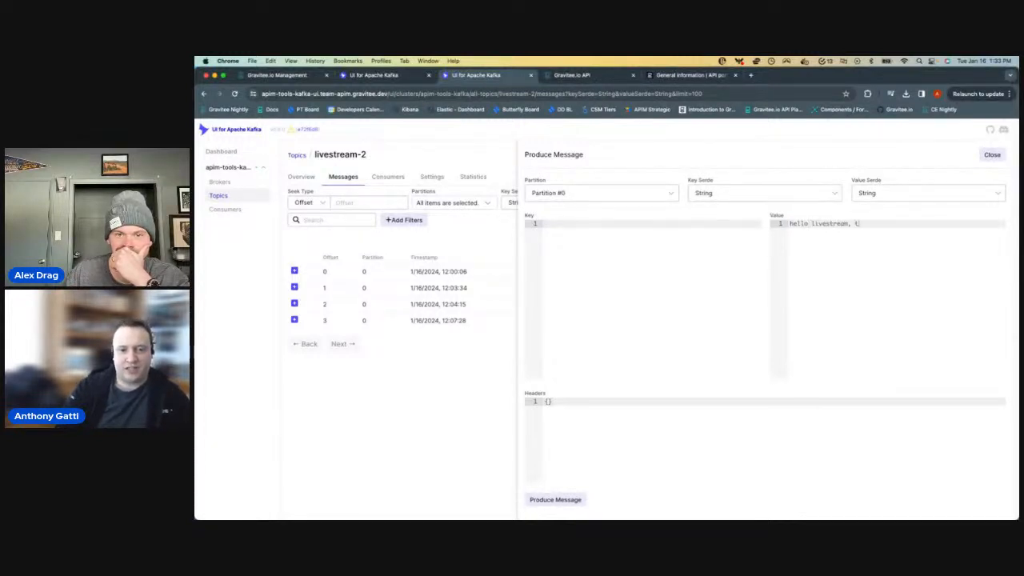
type("his is from topic!@")
key("BackSpace")
key("BackSpace")
type("2 :")
key("BackSpace")
key("BackSpace")
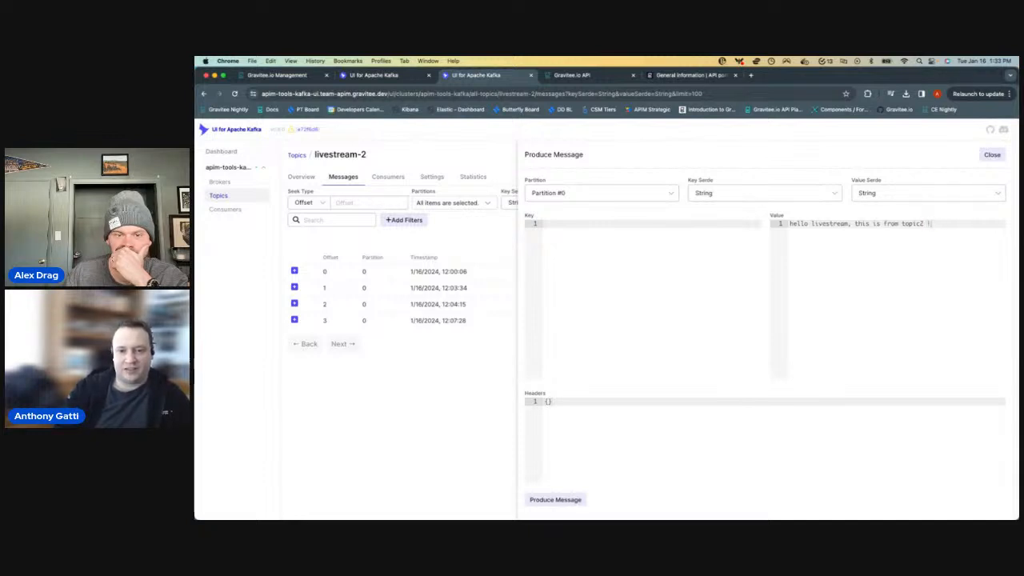
type("!!")
left_click(579, 494)
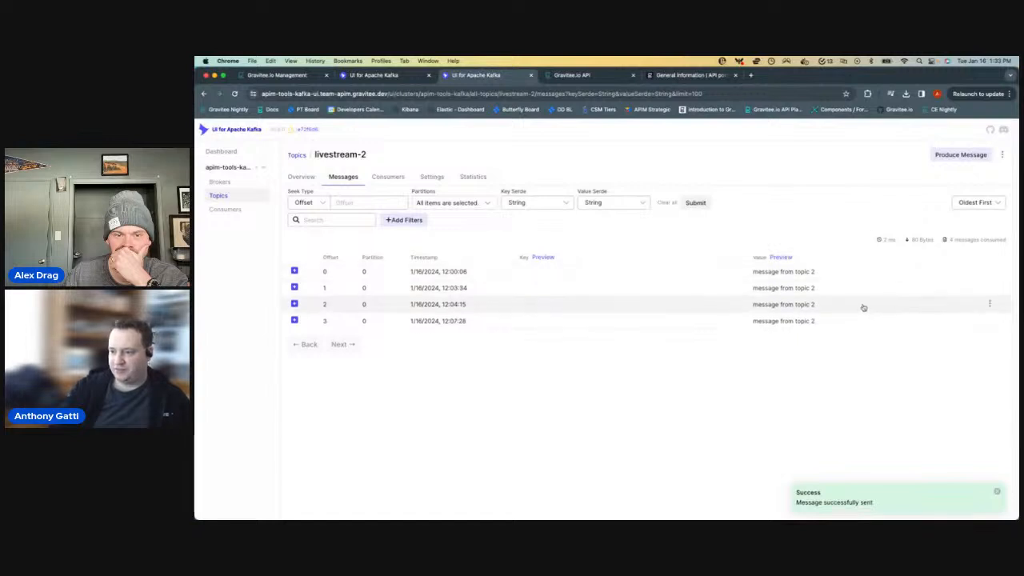
- Check the curl event stream in iTerm2 for the topic 2 message and return to UI for Apache Kafka
key("super+Tab")
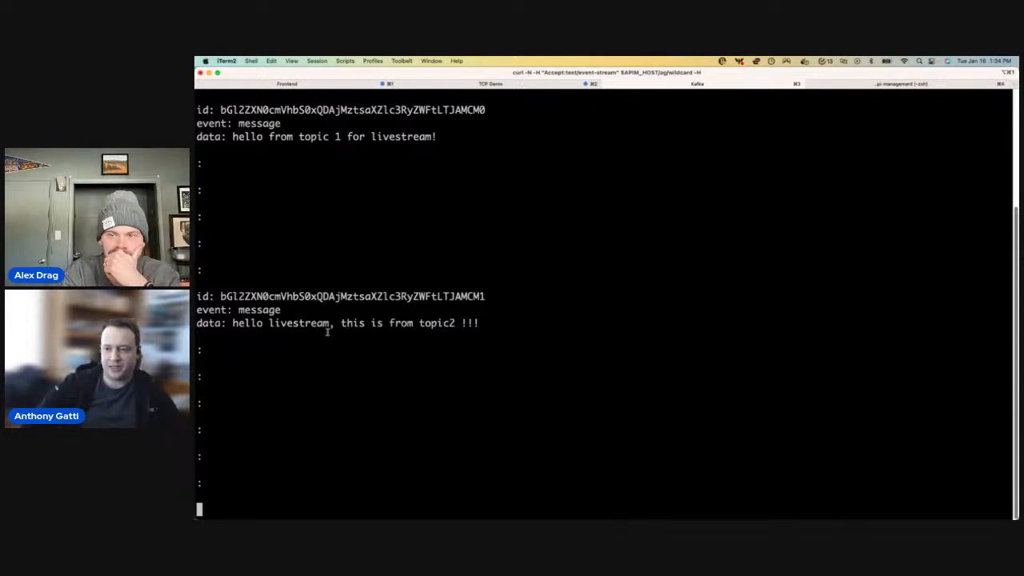
key("super+Tab")
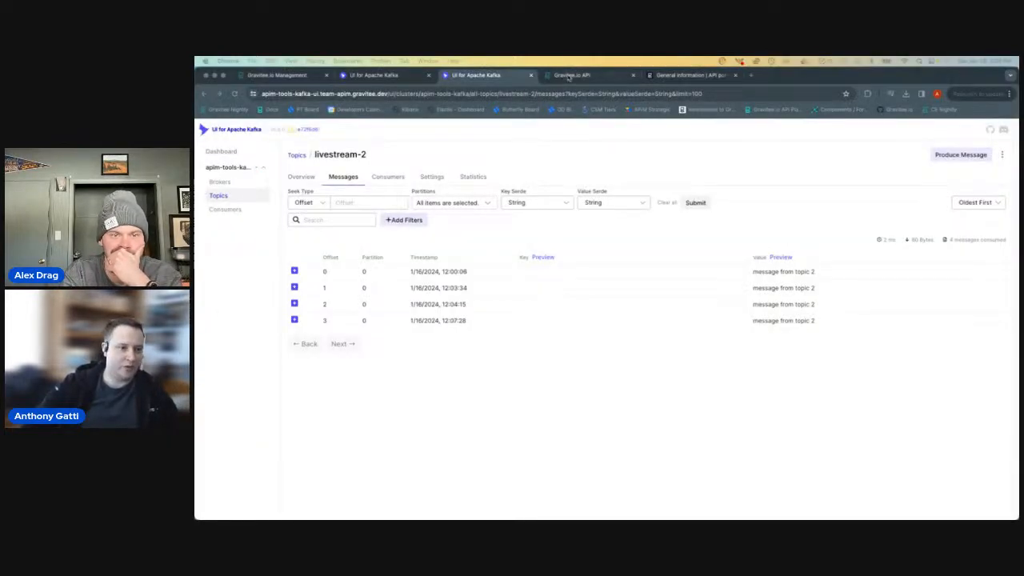
- Switch to the Gravitee console, open the wildcard API's Policy Studio and review the policies available for the event messages' Subscribe phase
left_click(567, 74)
scroll(448, 240, "up", 5)
left_click(322, 195)
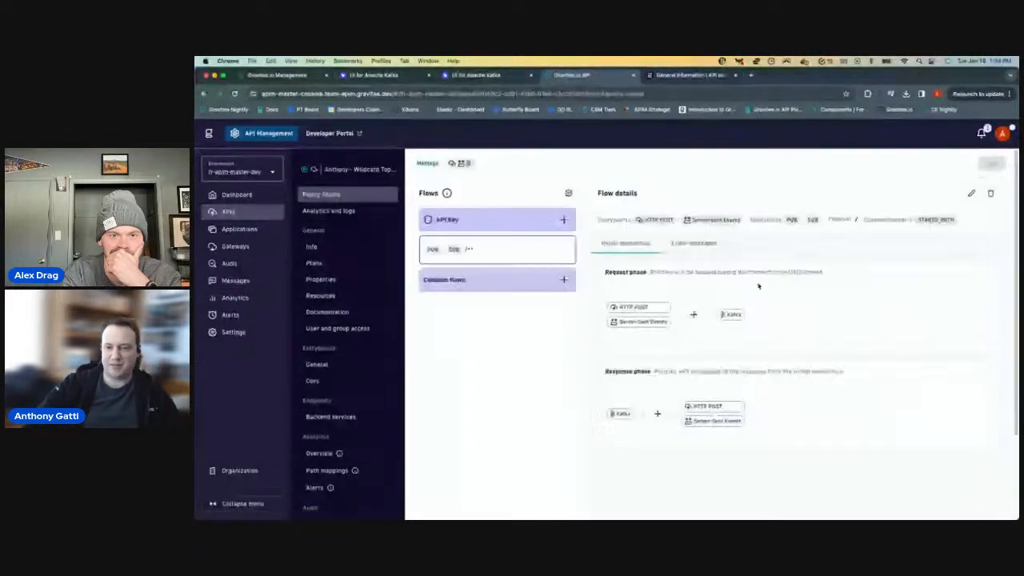
left_click(704, 249)
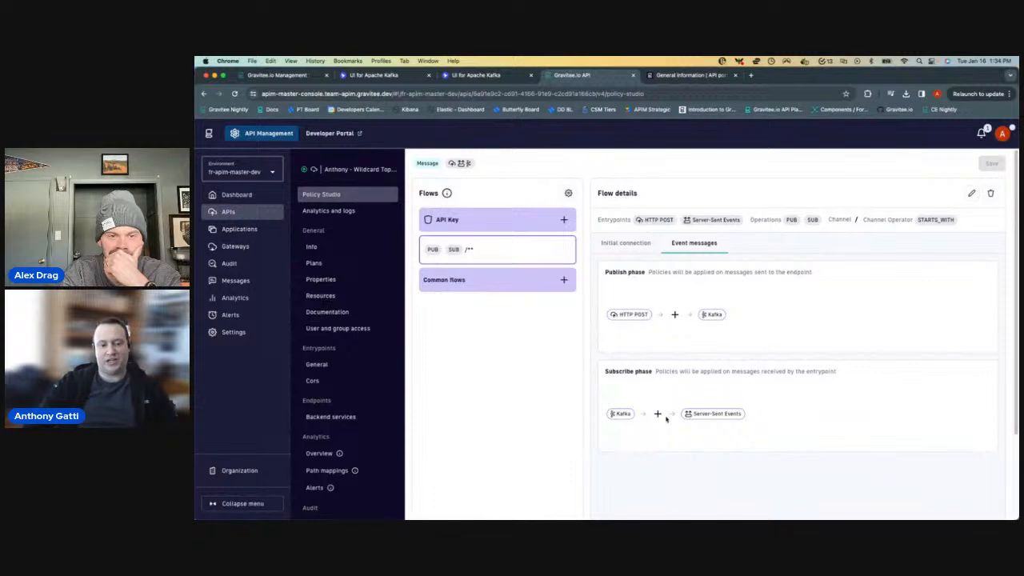
left_click(658, 414)
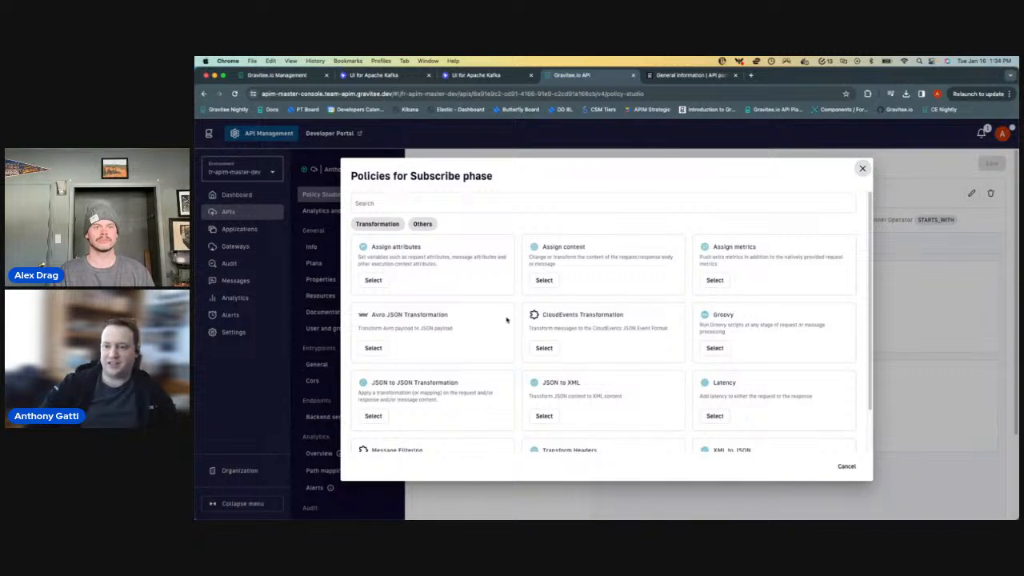
scroll(505, 320, "down", 2)
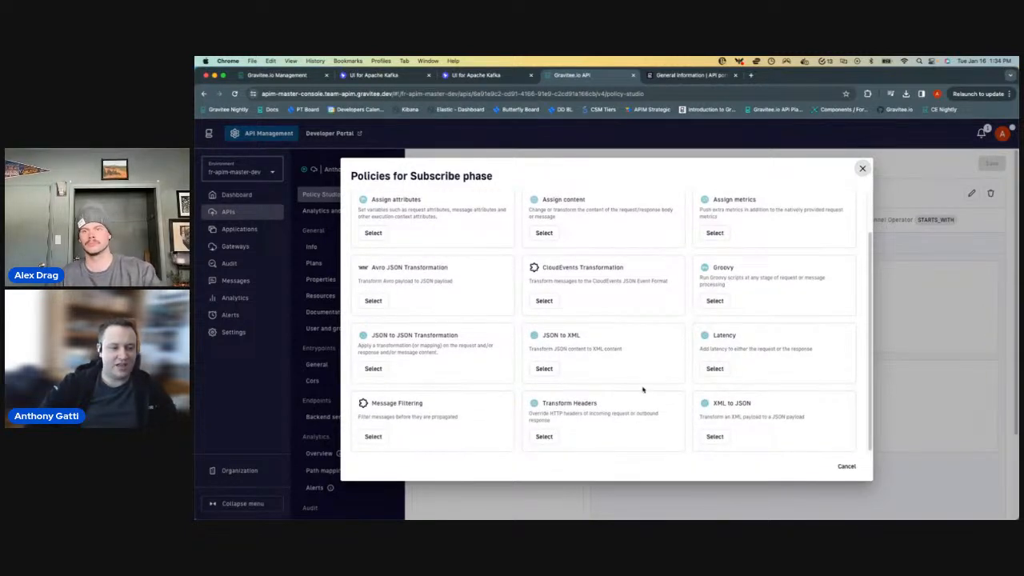
scroll(611, 334, "up", 2)
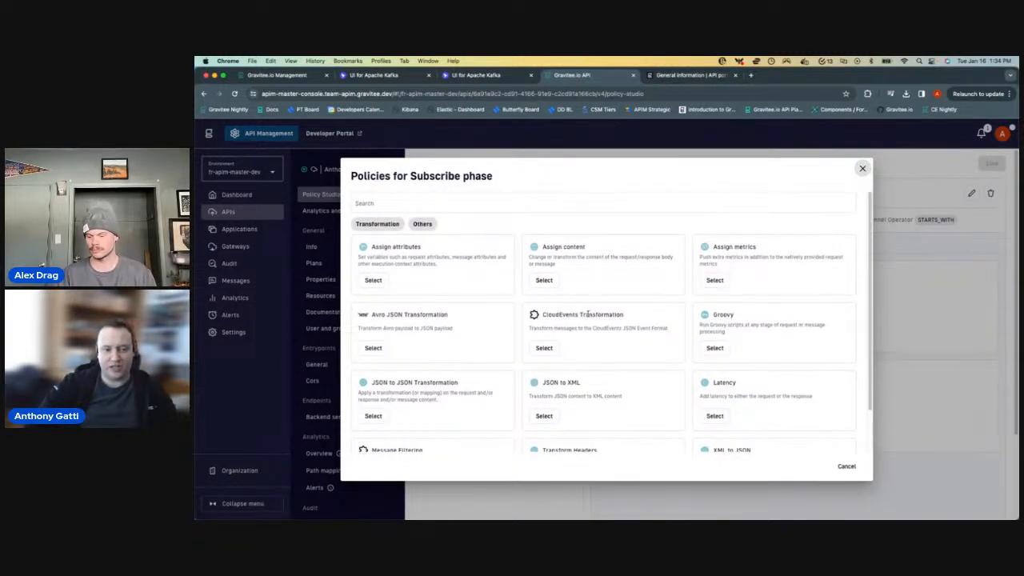
- Add an Assign content policy to the Subscribe phase with the body content "OVERRIDE THE MESSAGE WITH THIS NEW MESSAGE"
left_click(544, 280)
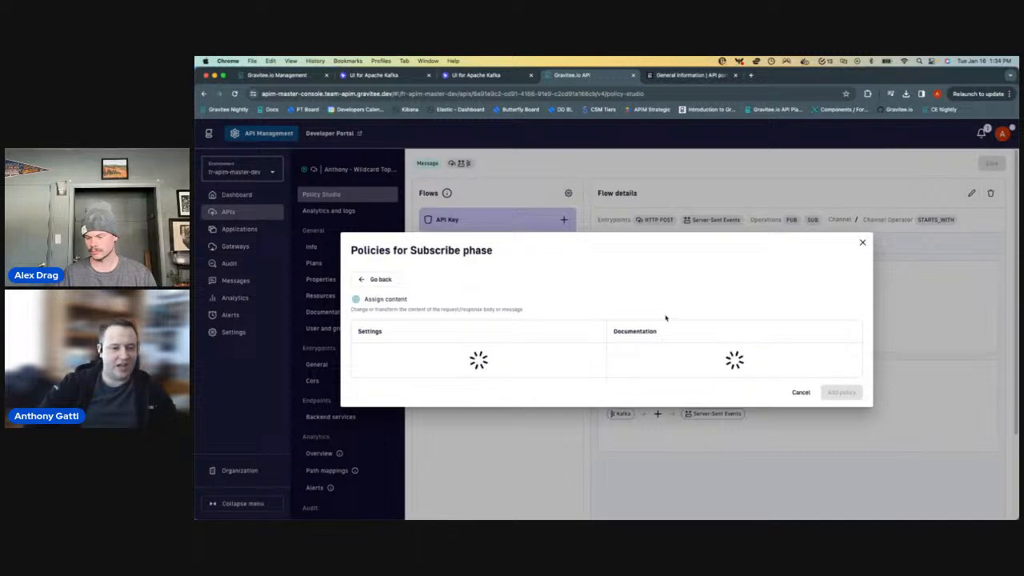
scroll(514, 357, "down", 3)
scroll(544, 344, "up", 3)
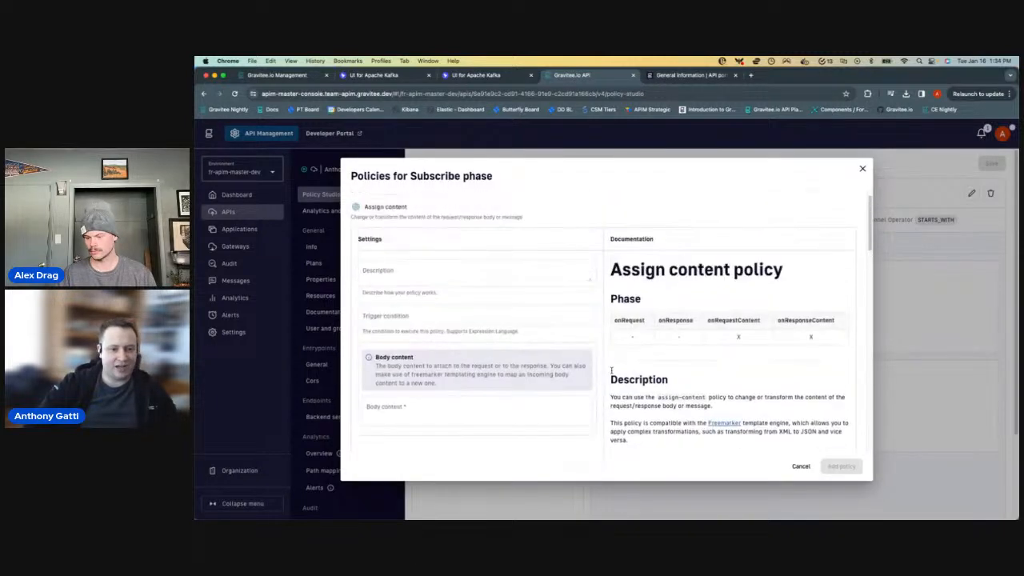
scroll(565, 411, "down", 3)
left_click(470, 328)
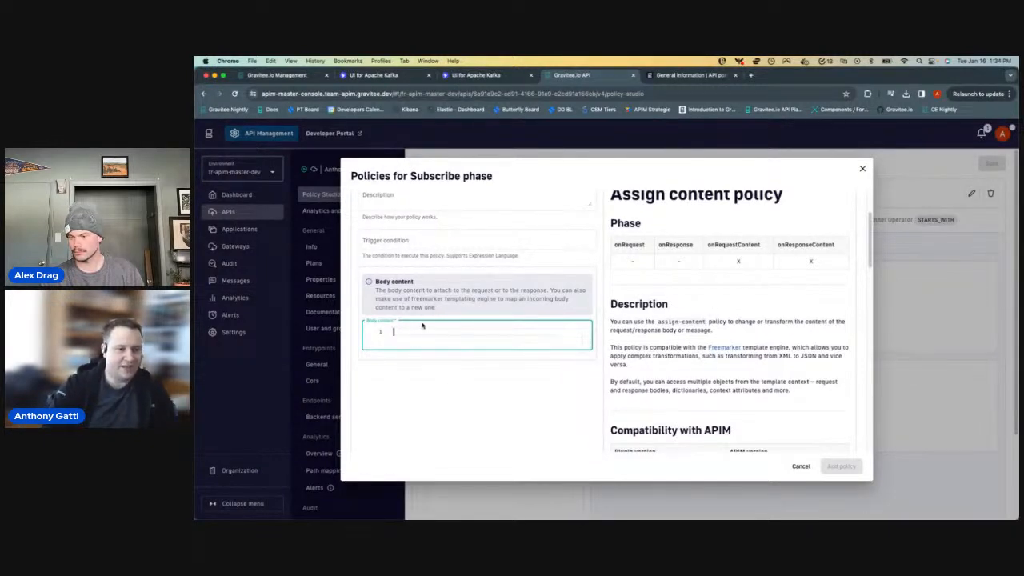
type("OVERRIDE THE ")
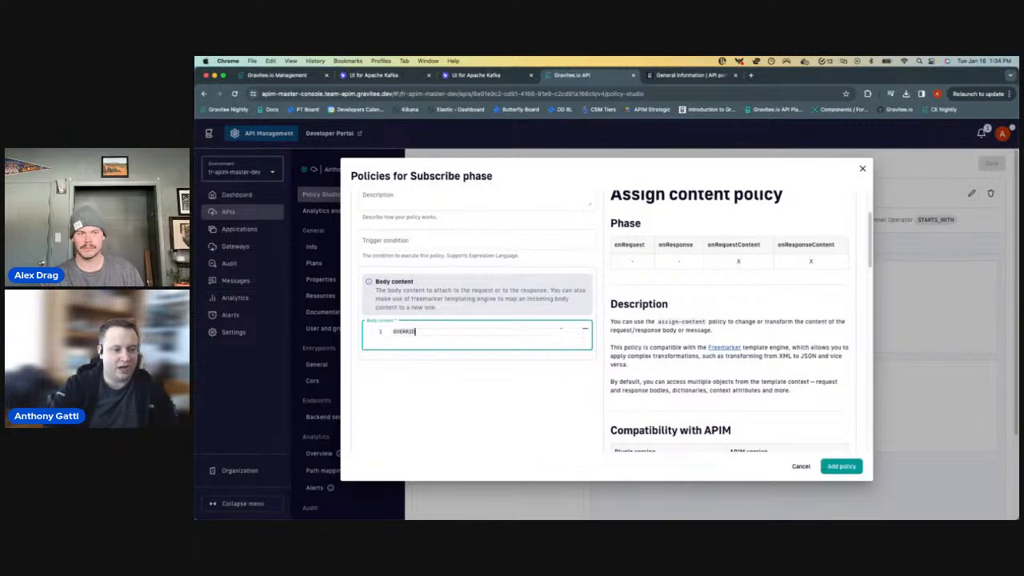
type("MESSAGE WITH MY")
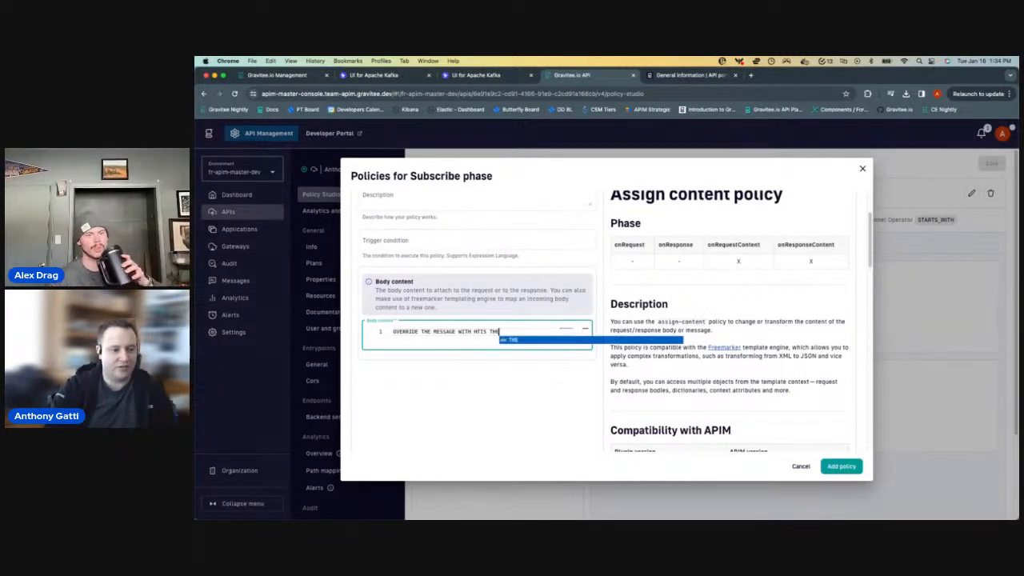
key("BackSpace")
key("BackSpace")
type("THIS NEW MESSAGE")
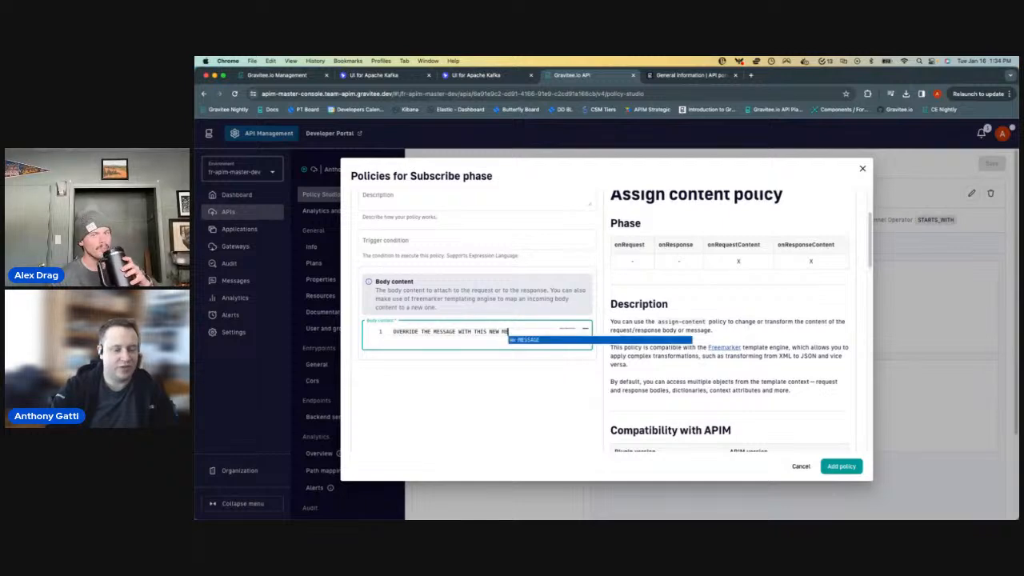
left_click(420, 367)
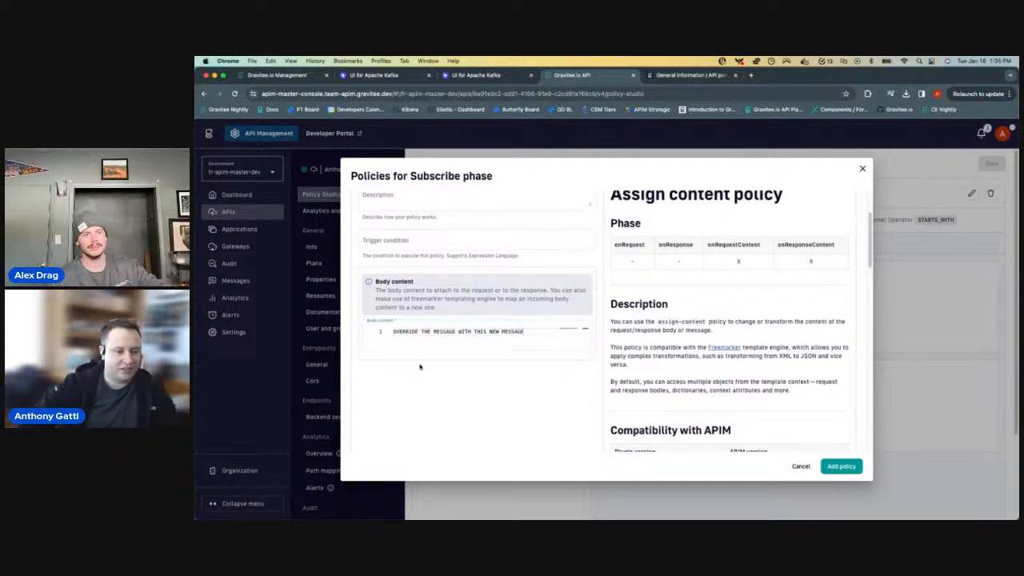
left_click(841, 465)
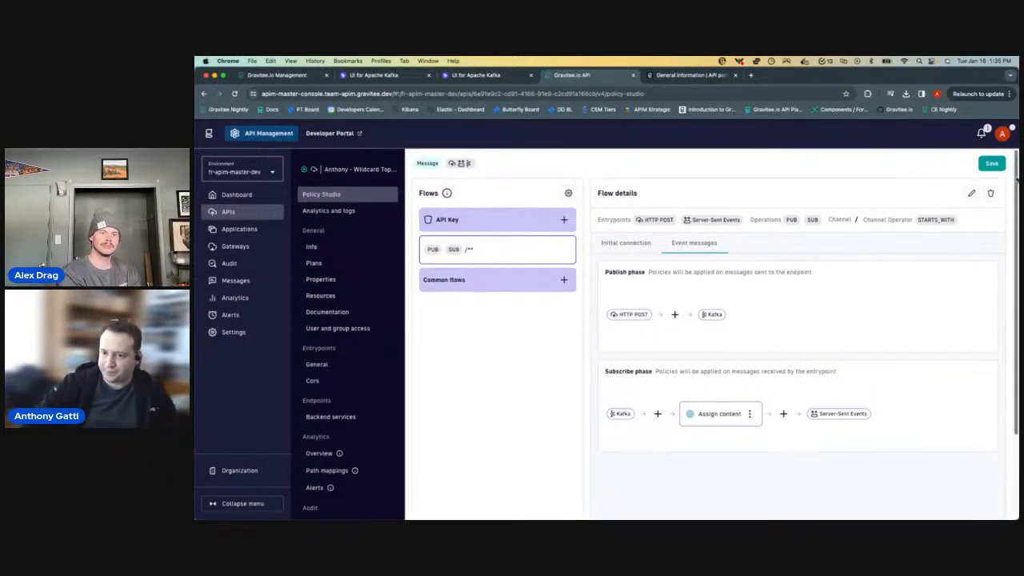
- Save the flow changes and deploy the API without a deployment label
left_click(992, 164)
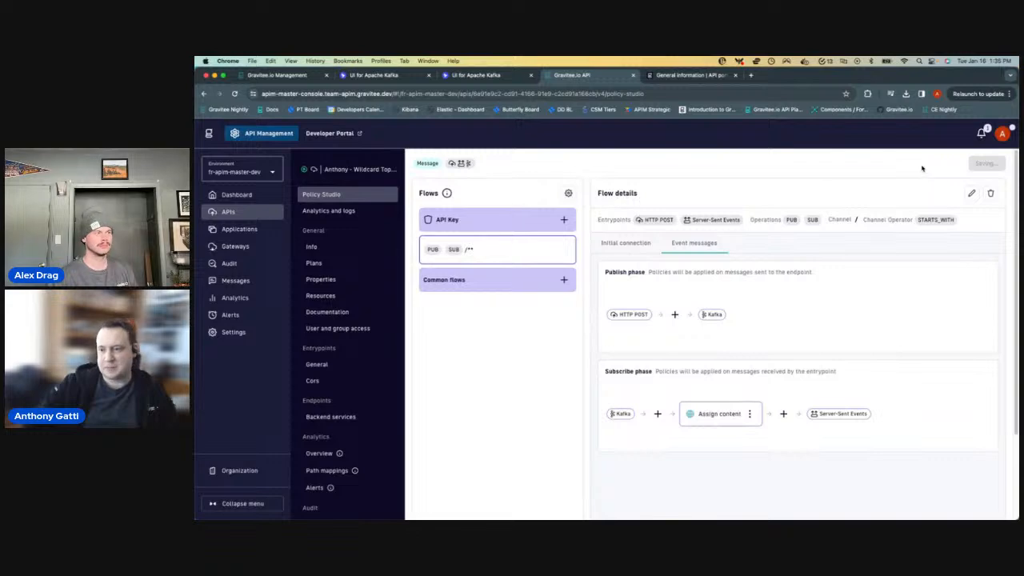
left_click(968, 165)
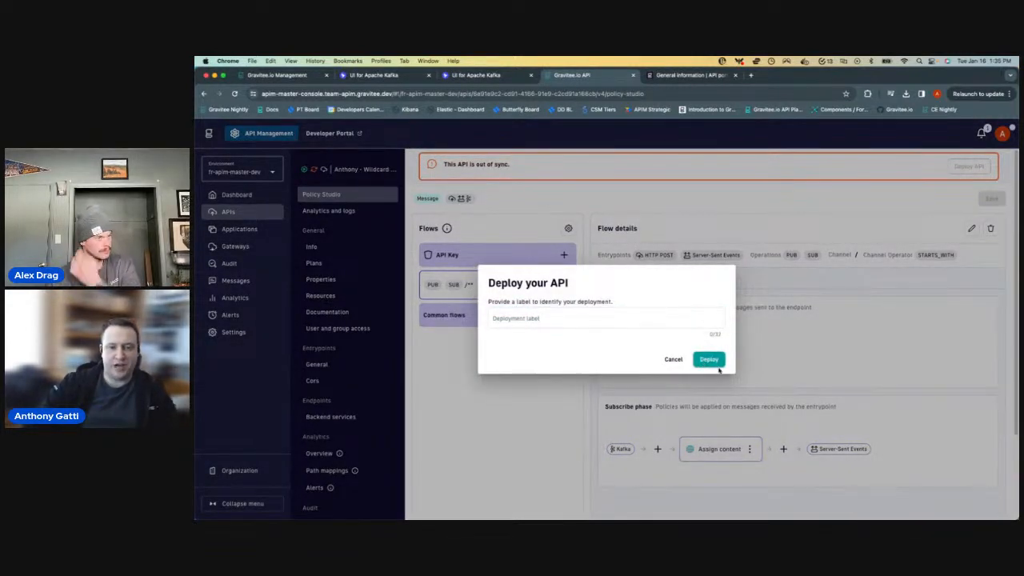
left_click(709, 360)
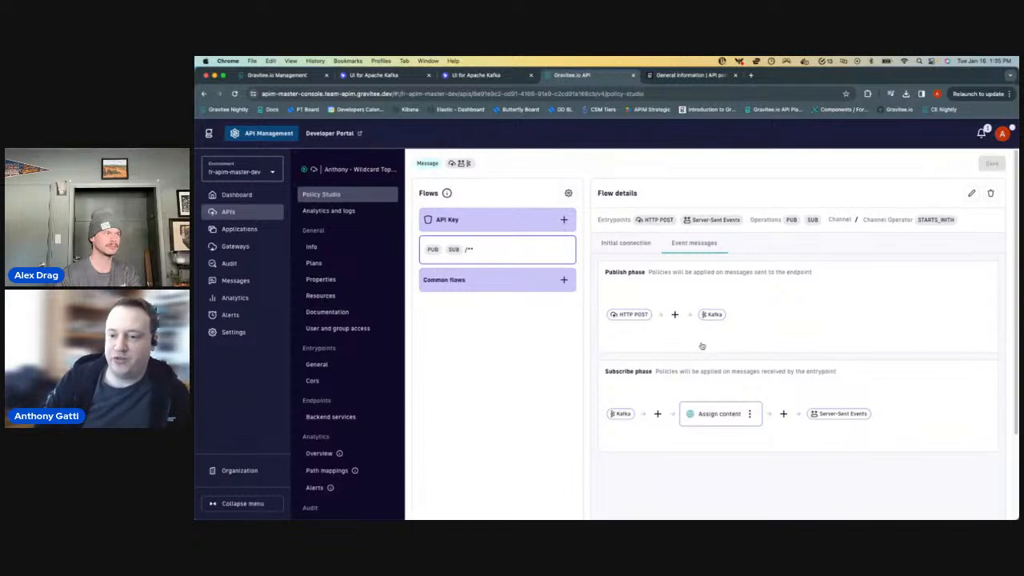
- Switch to iTerm2 and rerun the curl event-stream request to $APIM_HOST/ag/wildcard
key("super+Tab")
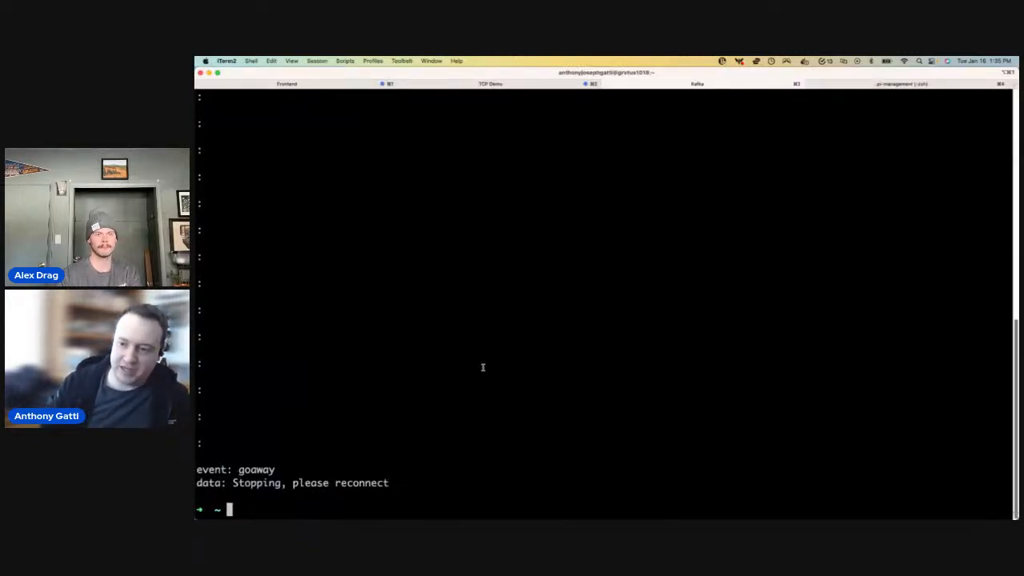
key("Up")
key("Return")
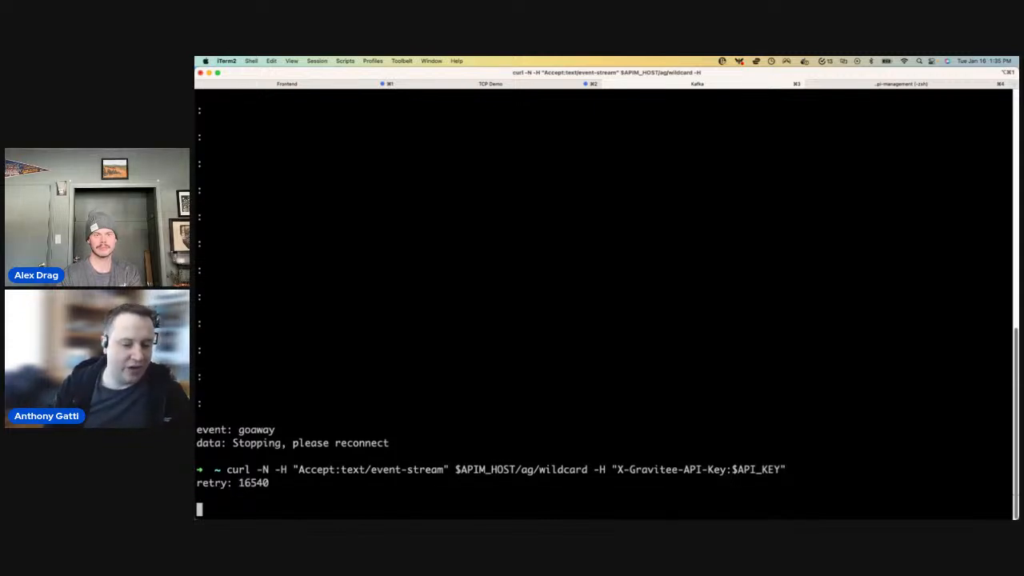
- Switch to UI for Apache Kafka and produce the prefilled message "hello from topic 1 for livestream!" to the livestream-1 topic again
key("super+Tab")
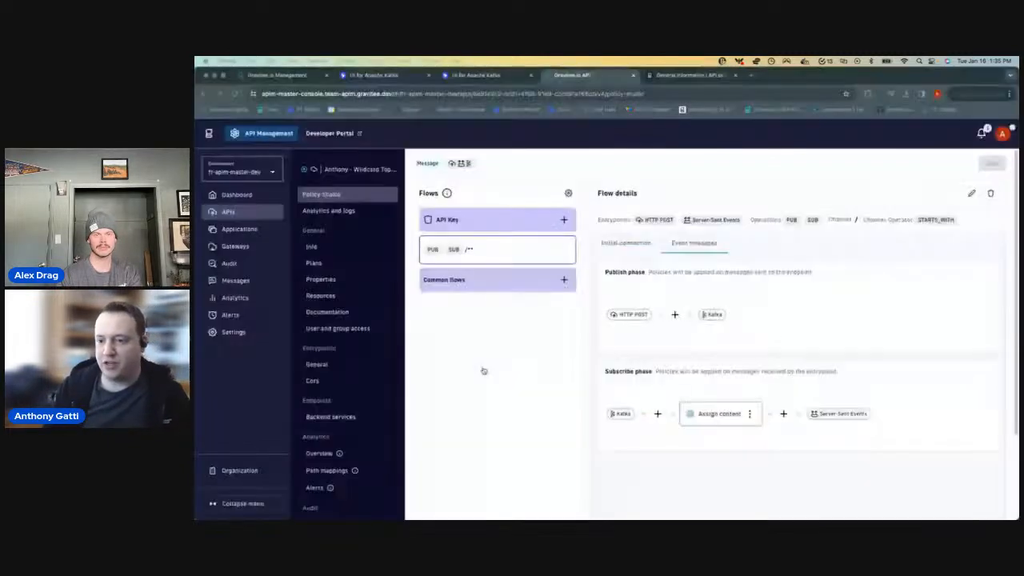
left_click(410, 78)
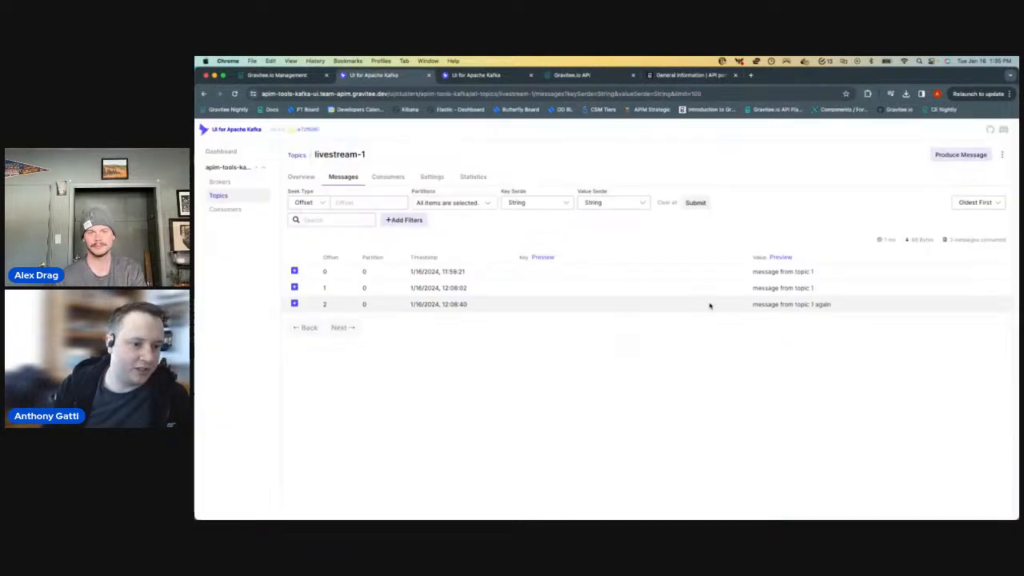
left_click(959, 153)
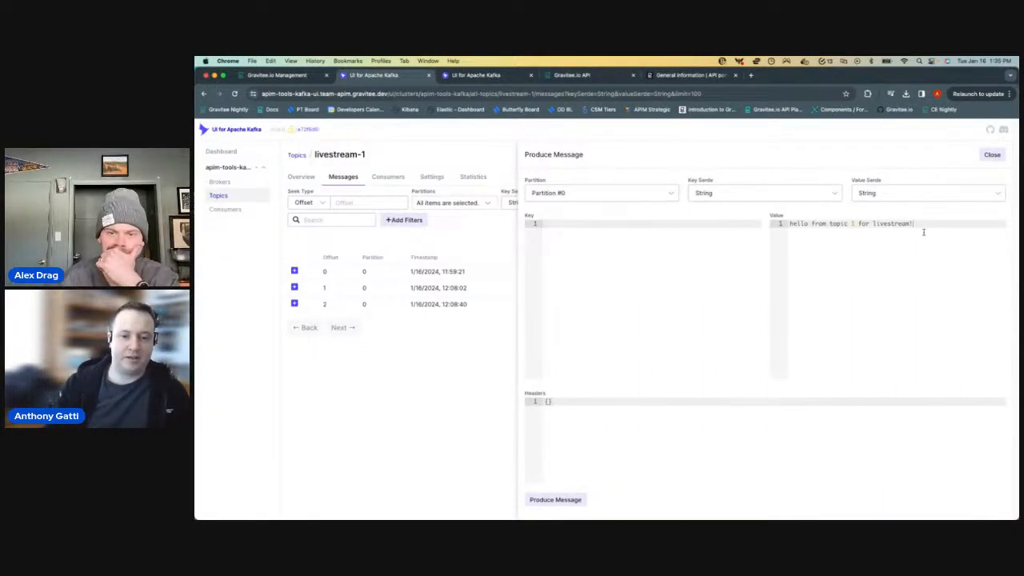
right_click(805, 269)
left_click(567, 500)
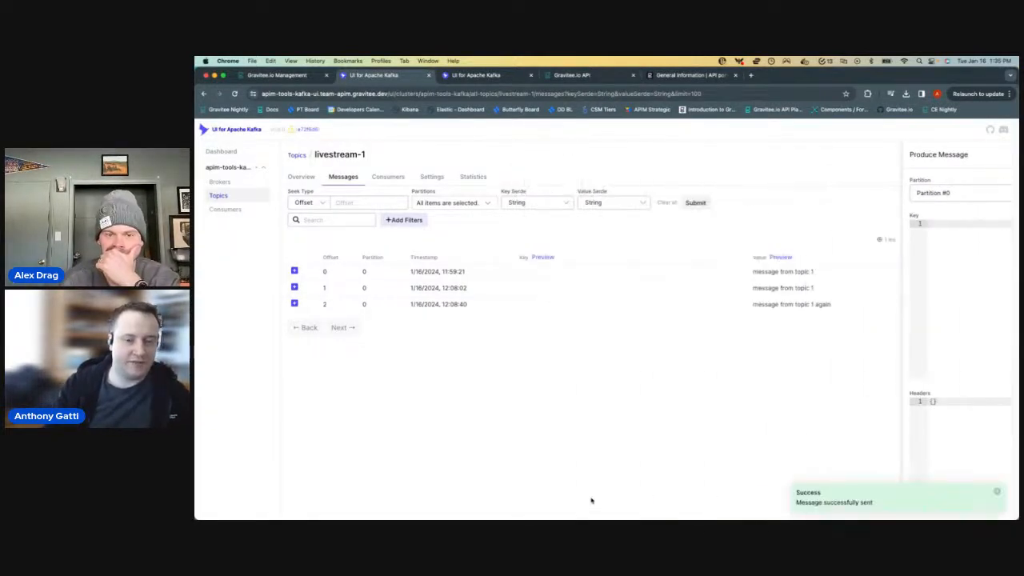
- Check the curl event stream in iTerm2 for the newly produced message and stop the request
key("super+Tab")
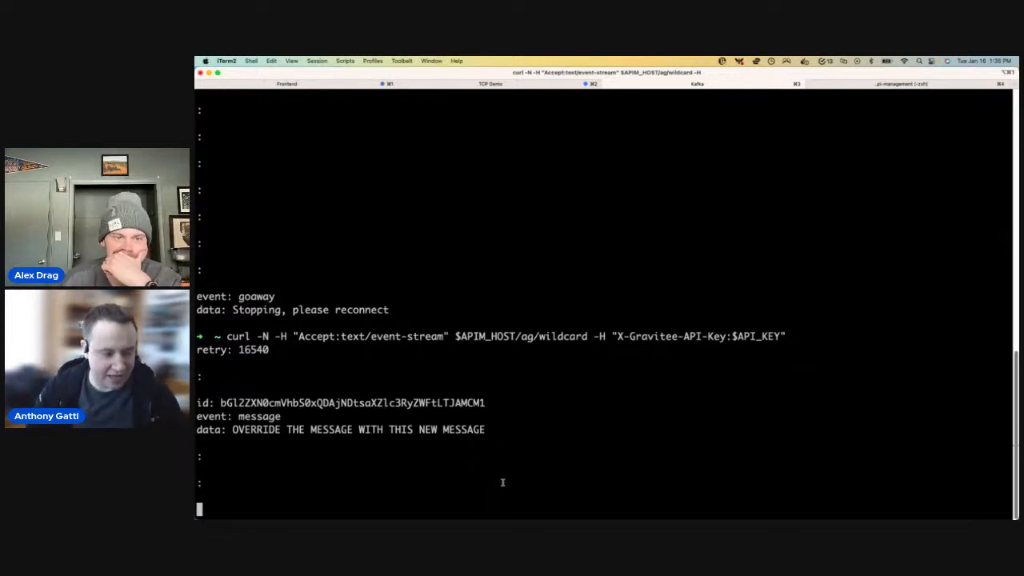
key("ctrl+c")
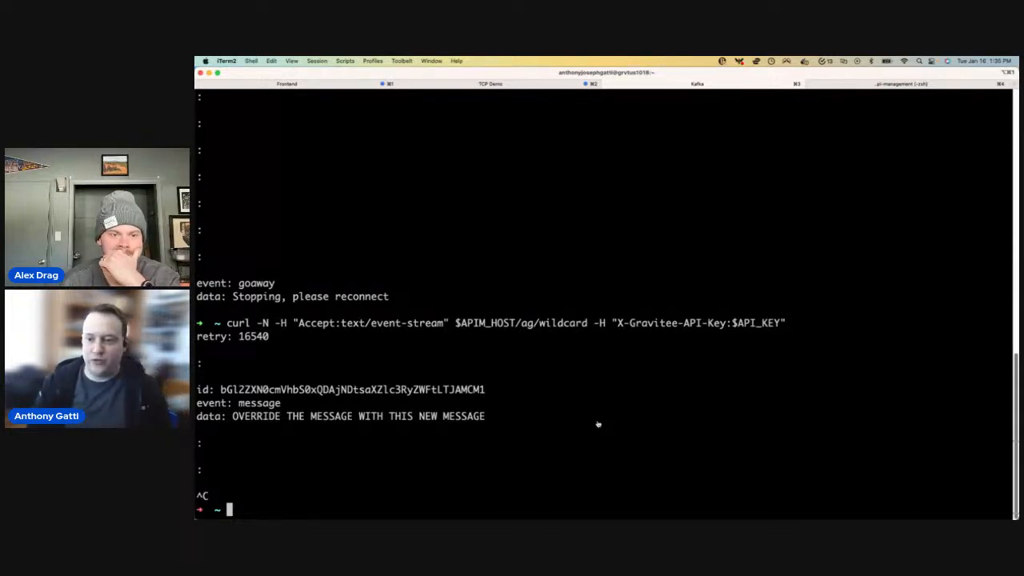
- Return to the Gravitee console and open the message logs of the newest connection in the API's runtime logs
key("super+Tab")
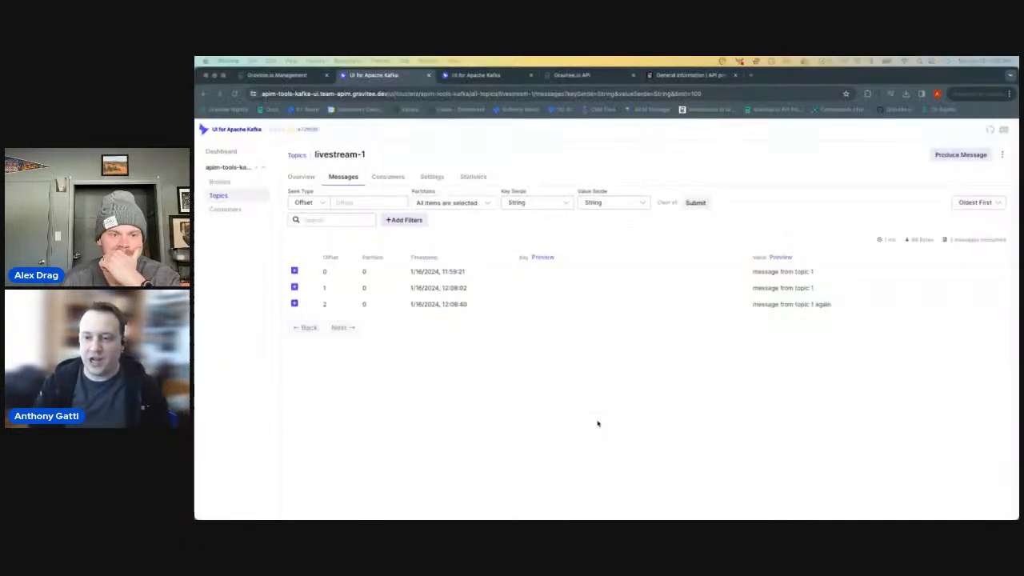
left_click(555, 74)
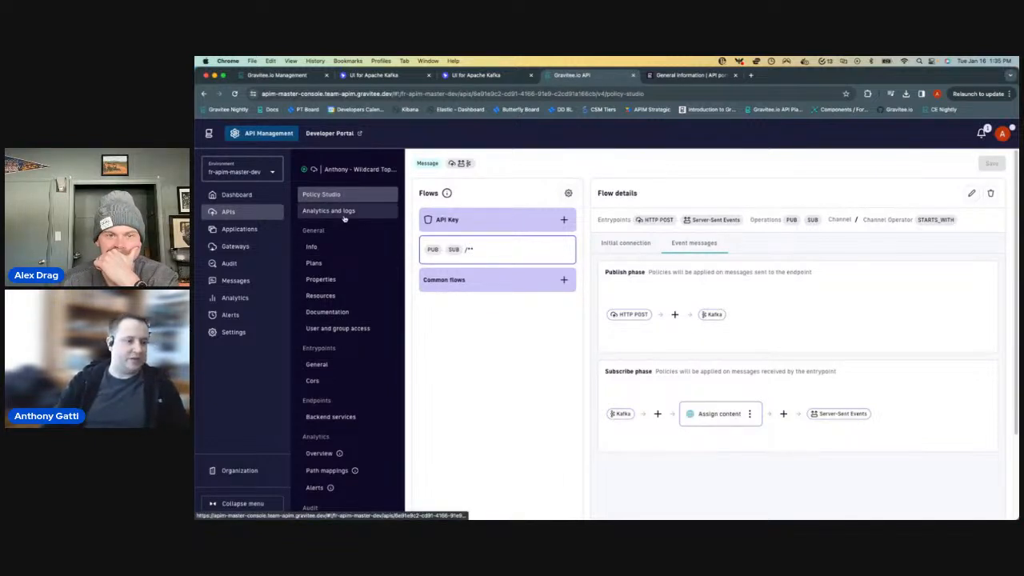
left_click(380, 213)
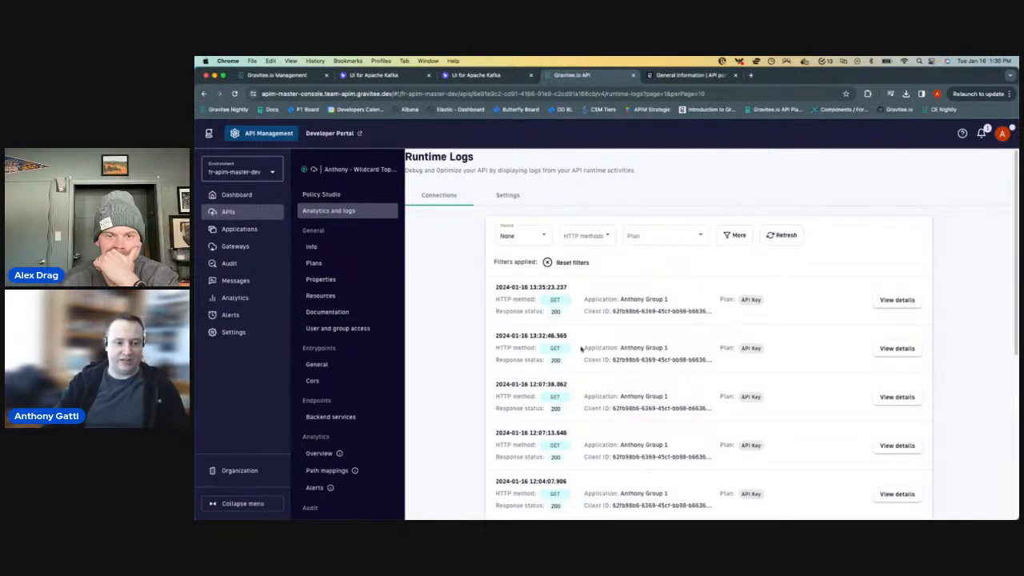
scroll(585, 328, "down", 1)
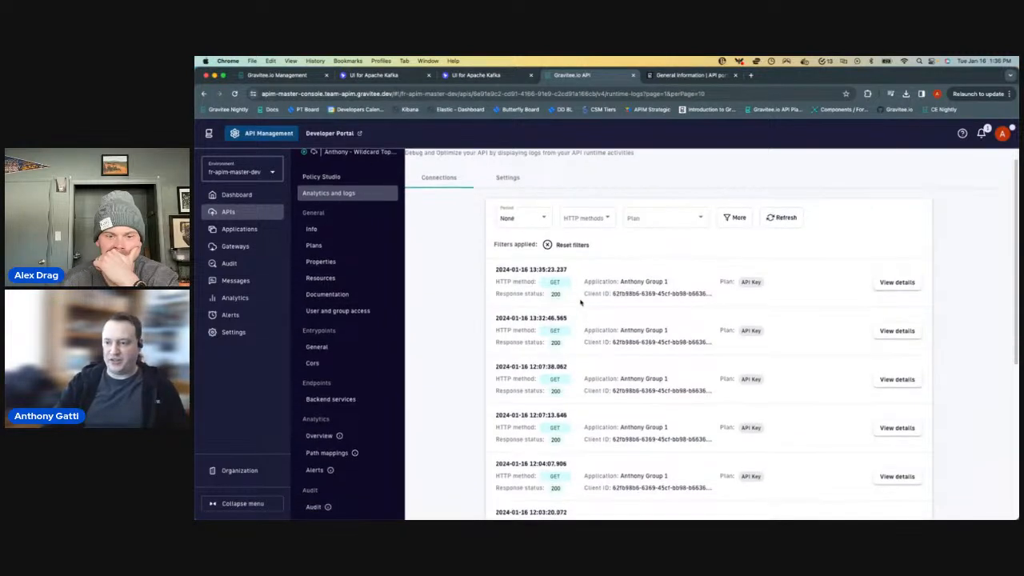
left_click(899, 286)
left_click(584, 241)
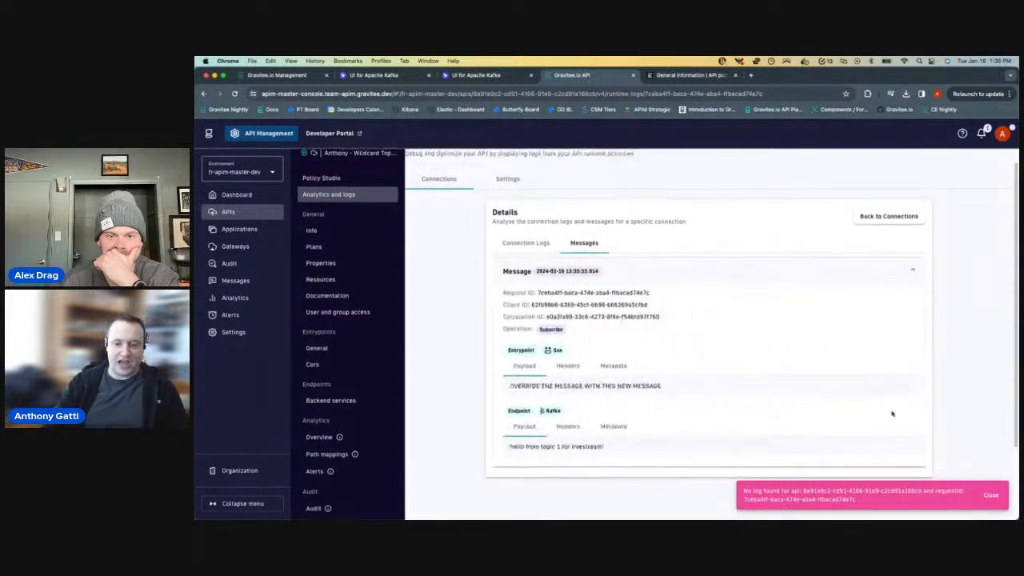
- Compare the logged message's entrypoint payload with its Kafka endpoint payload, and look at the entrypoint headers
scroll(808, 436, "up", 1)
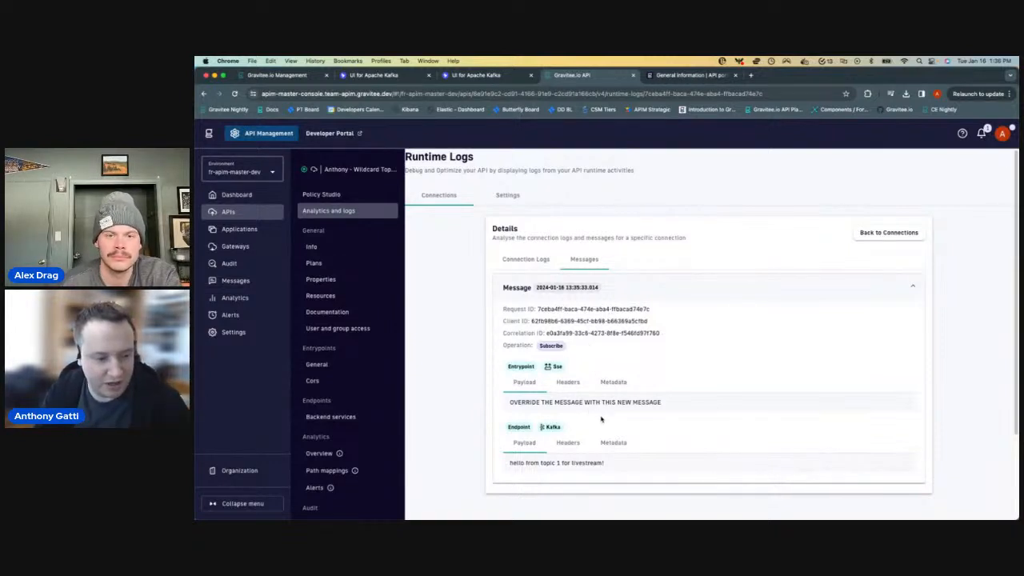
scroll(596, 412, "down", 2)
scroll(532, 365, "up", 1)
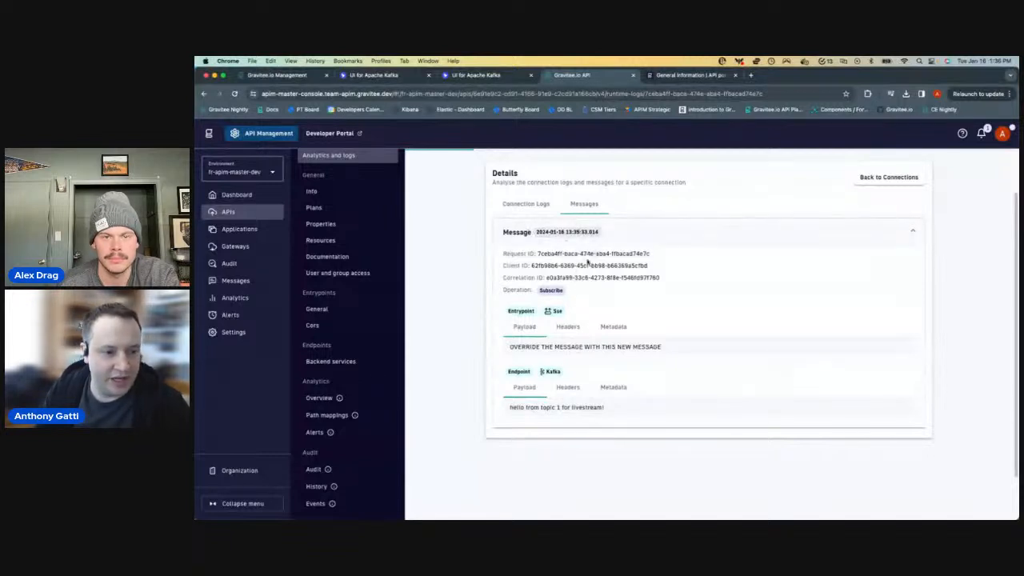
left_click(568, 326)
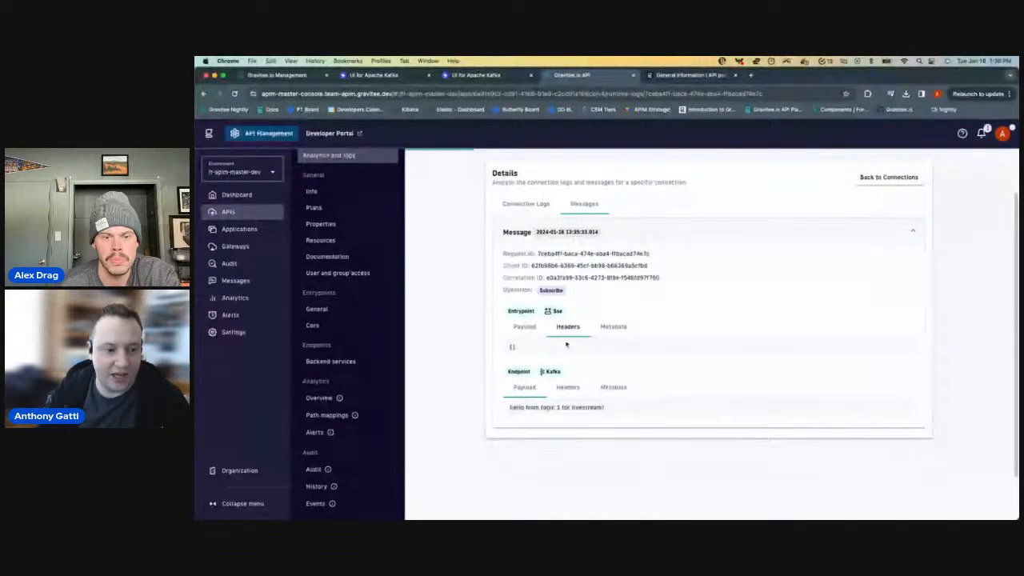
left_click(525, 328)
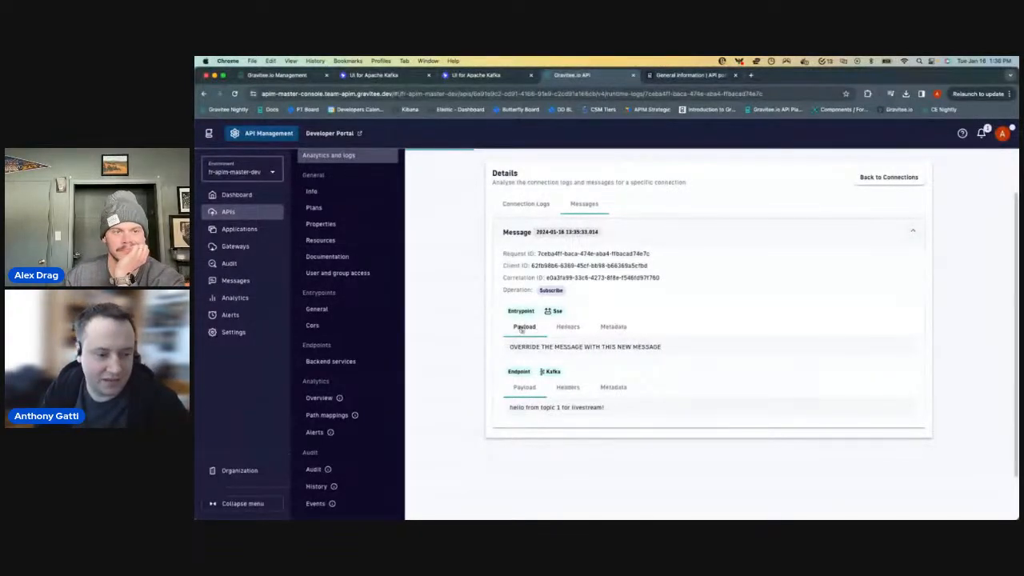
- Check the connection logs for the same request and return to the list of connections
left_click(526, 203)
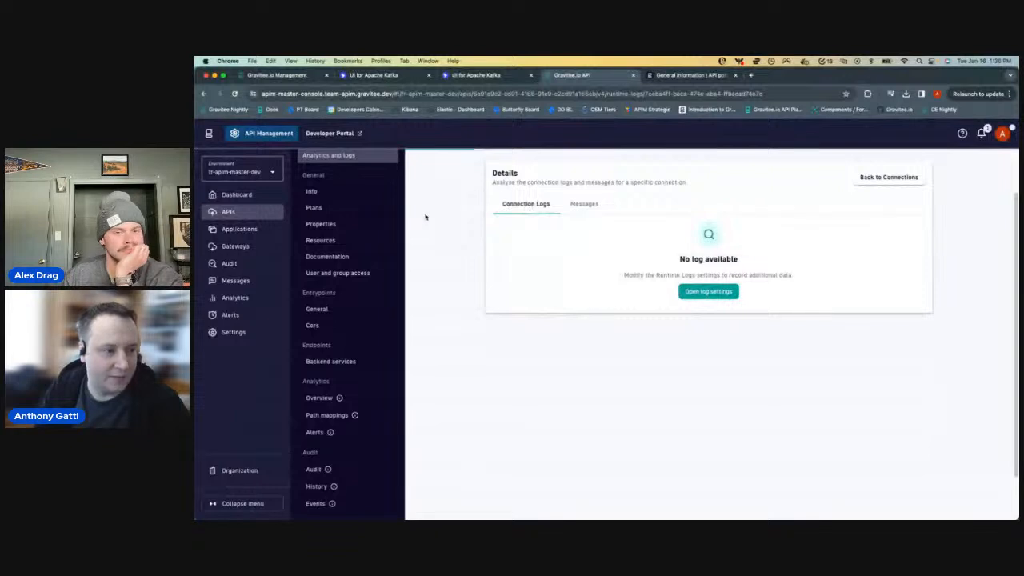
scroll(530, 297, "up", 1)
left_click(886, 232)
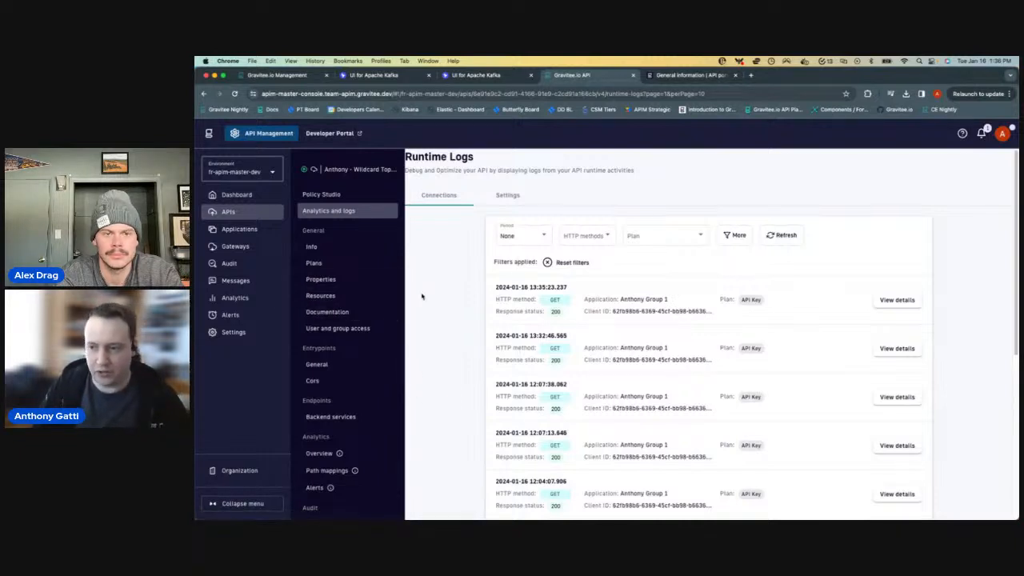
- Open the API's documentation settings, view the API in the Developer Portal, and return to the console
left_click(328, 316)
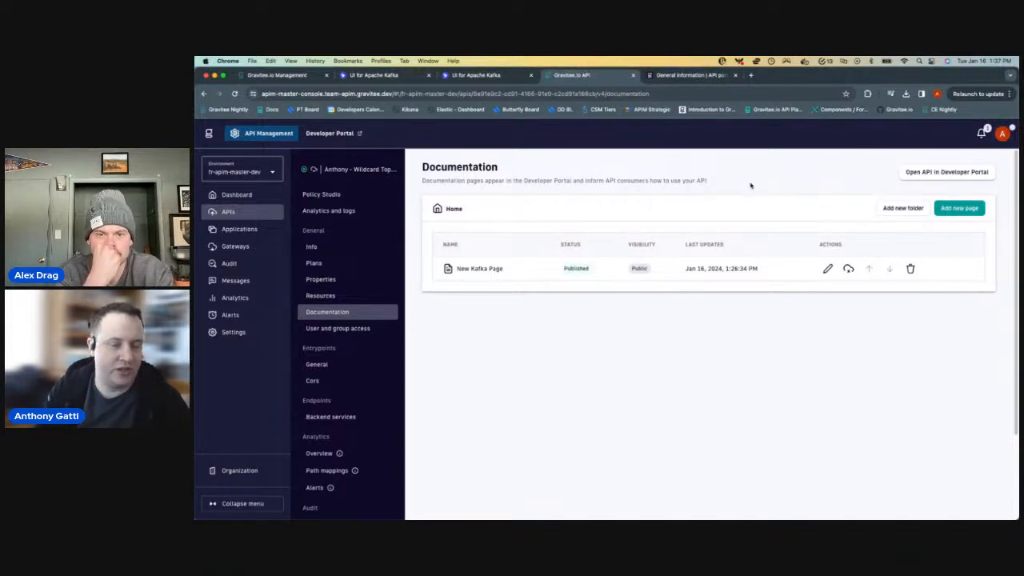
left_click(944, 174)
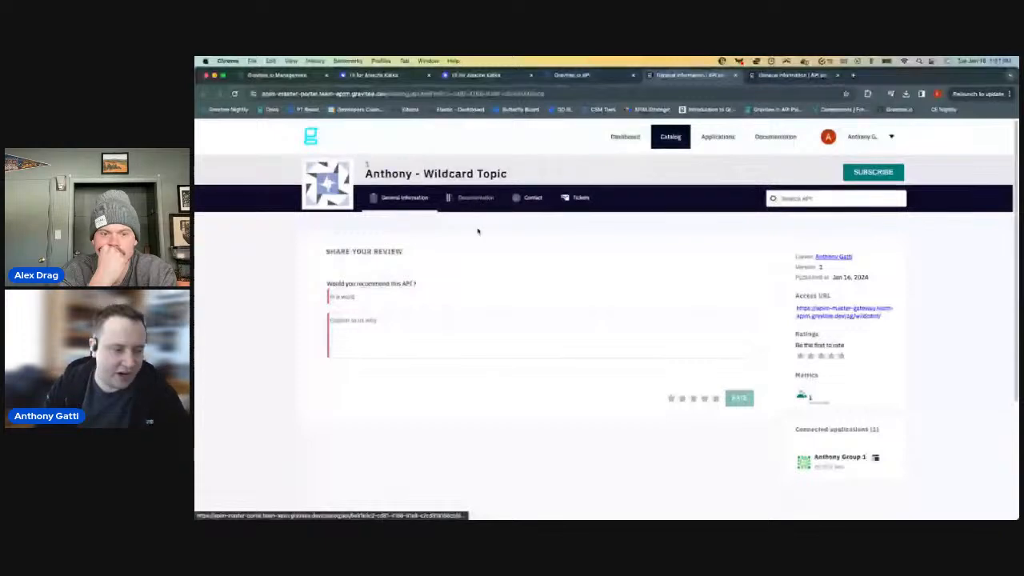
left_click(576, 74)
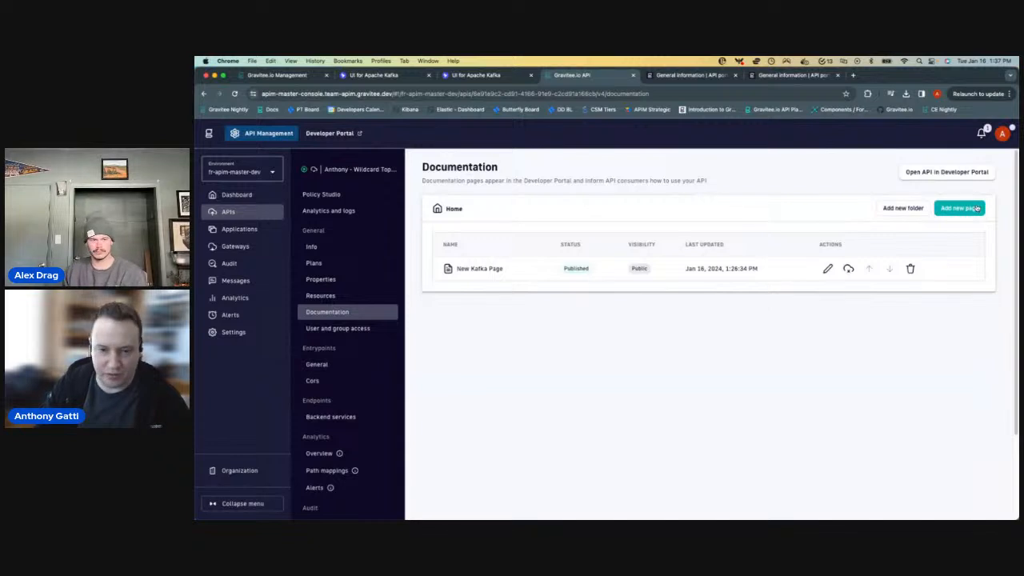
- Review the content and configuration of New Kafka Page without its preview, and exit without saving
left_click(501, 270)
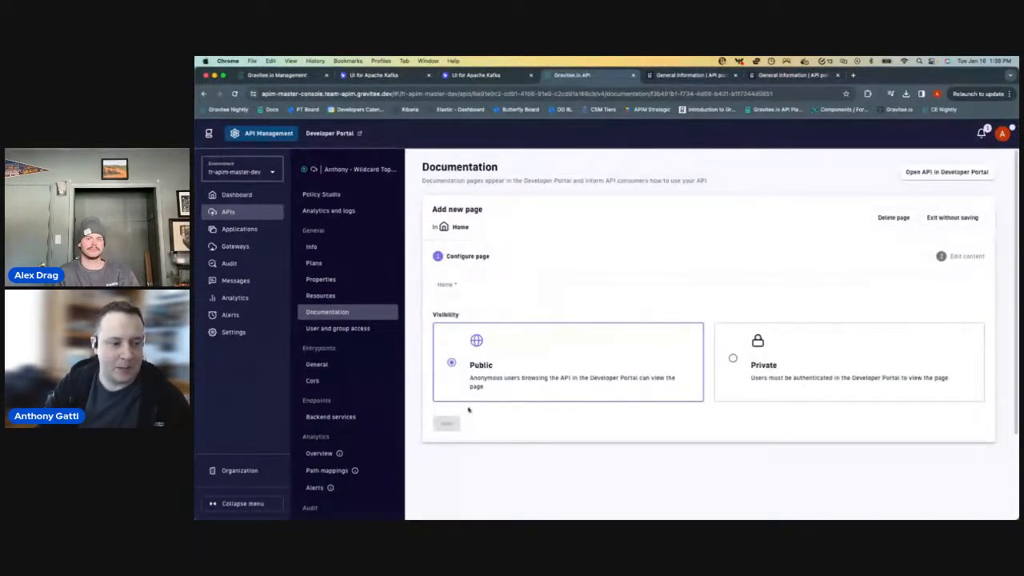
left_click(452, 425)
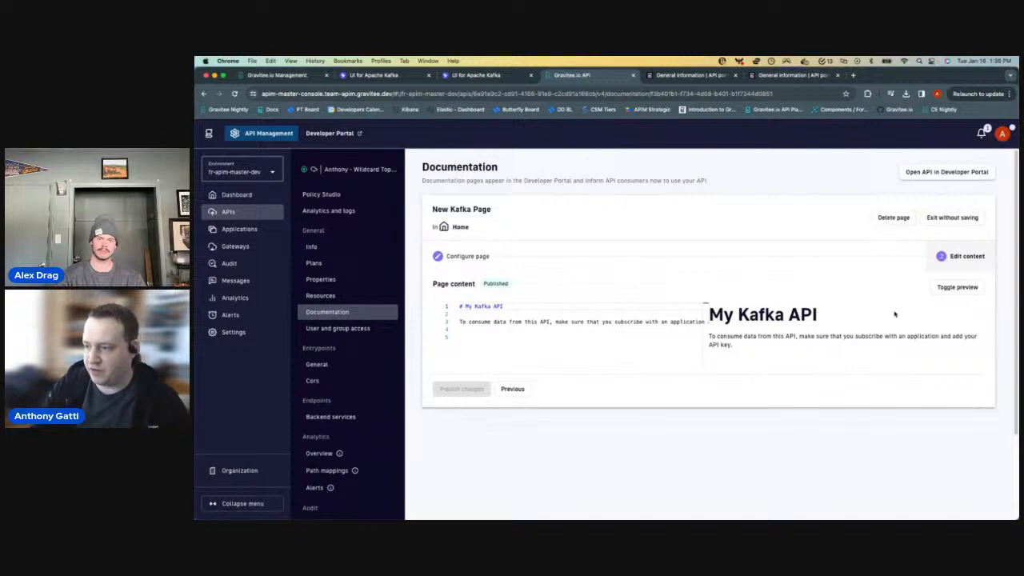
left_click(947, 289)
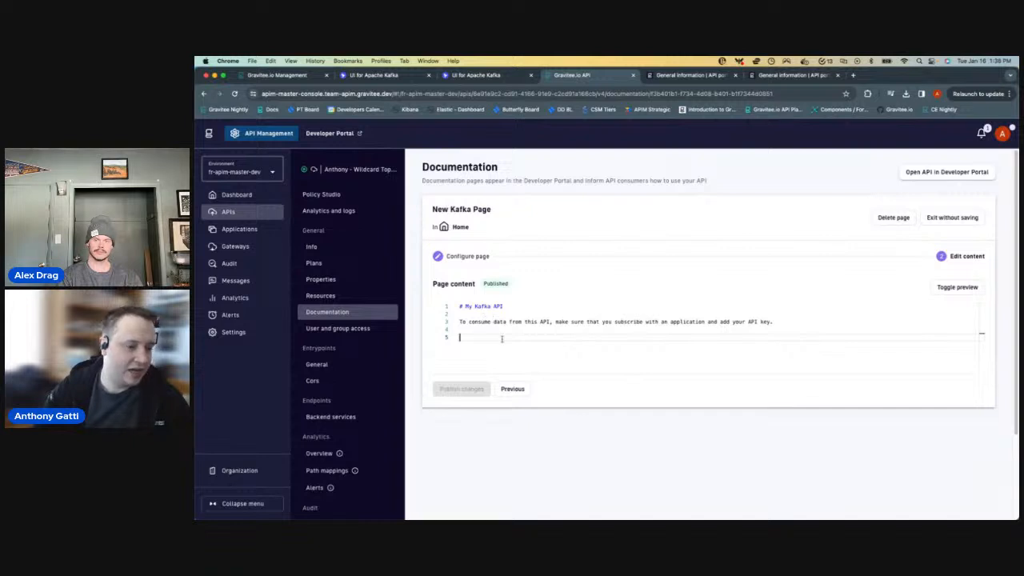
left_click(512, 388)
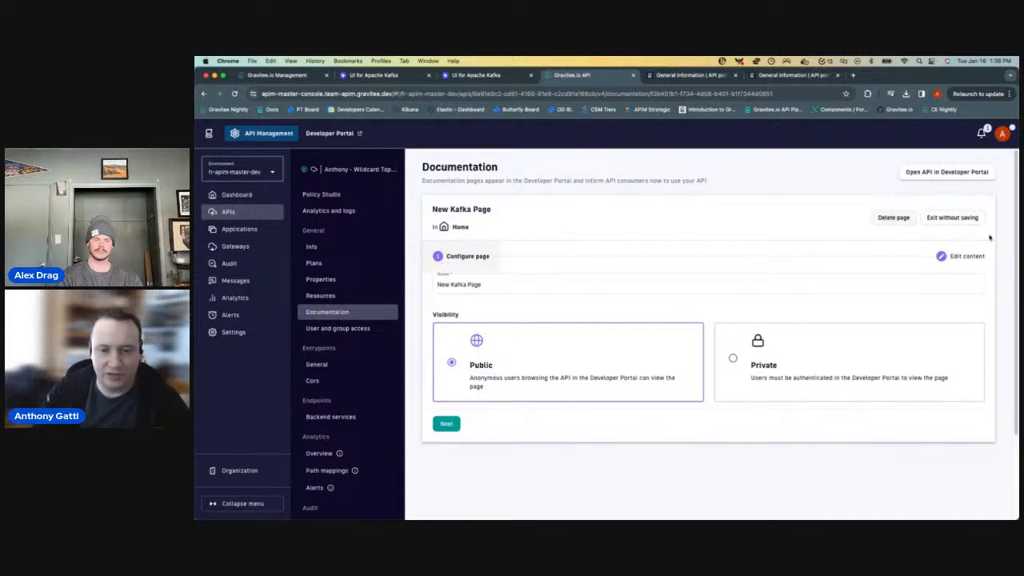
left_click(966, 217)
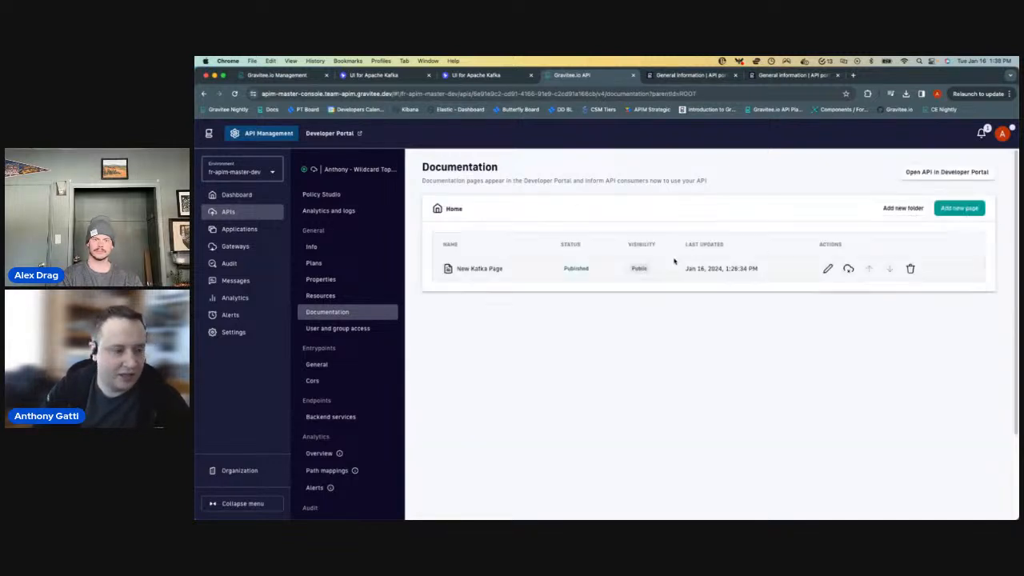
- Add a public documentation page named "Another important page" and proceed to its content
left_click(952, 208)
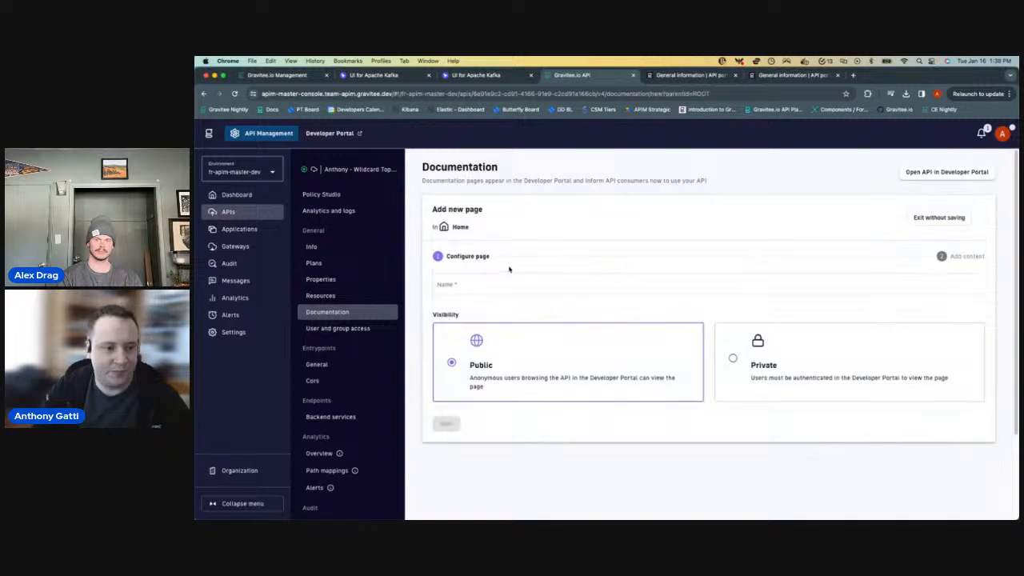
left_click(578, 282)
type("Another important page")
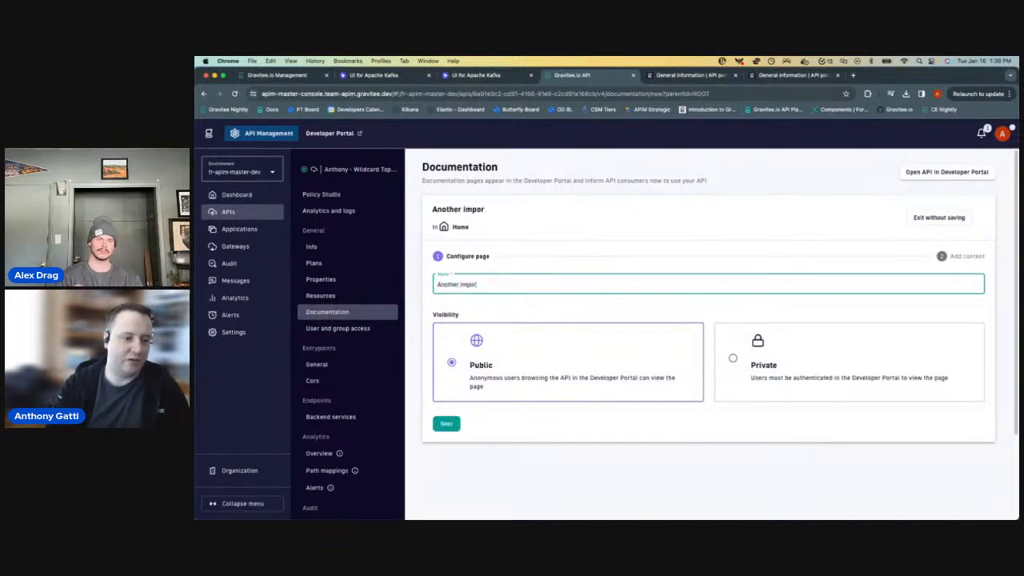
left_click(448, 424)
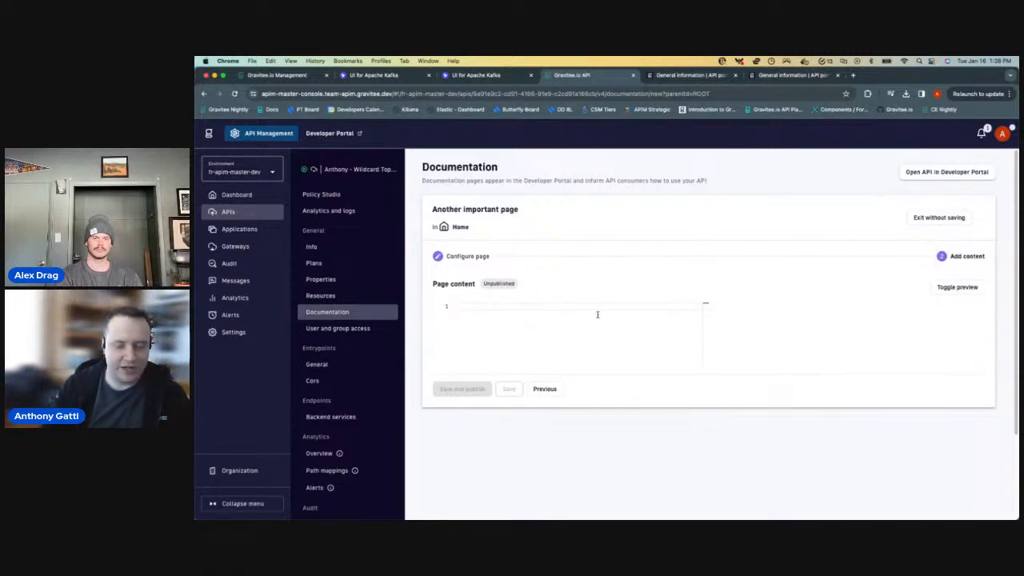
- Write the Markdown heading "# How to use this API" in the page content
type("# G")
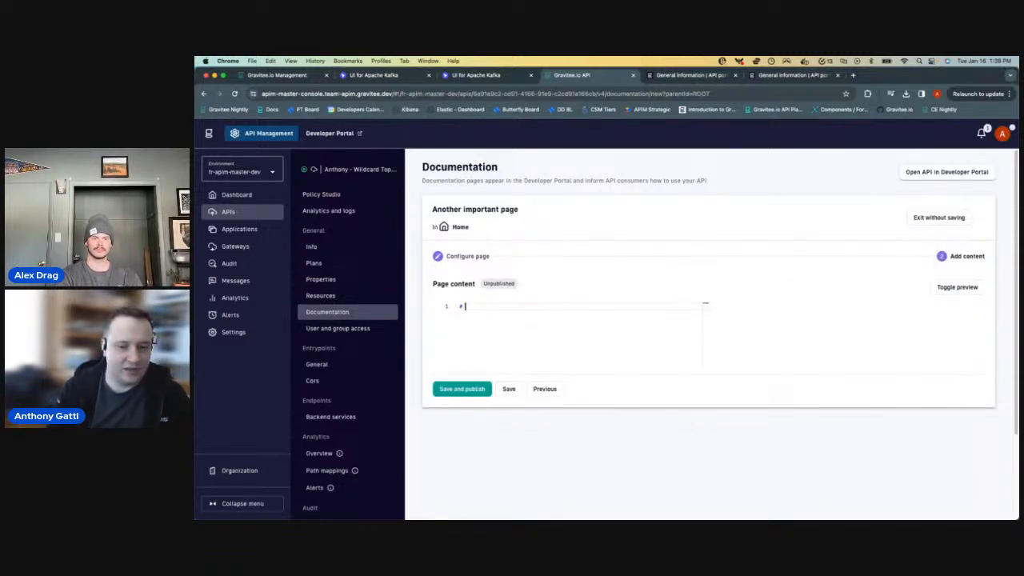
key("BackSpace")
type("H")
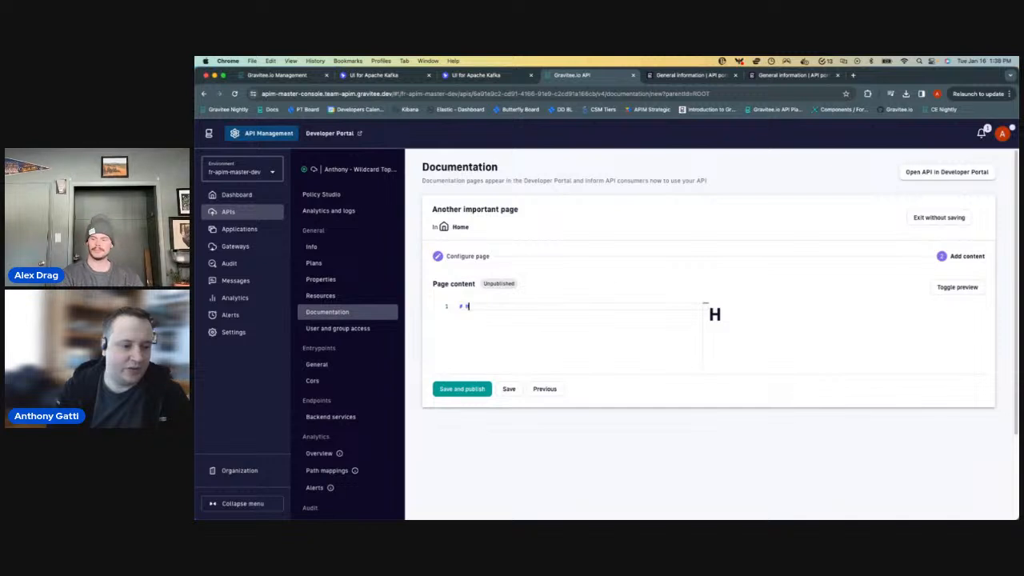
type("ow to use this API")
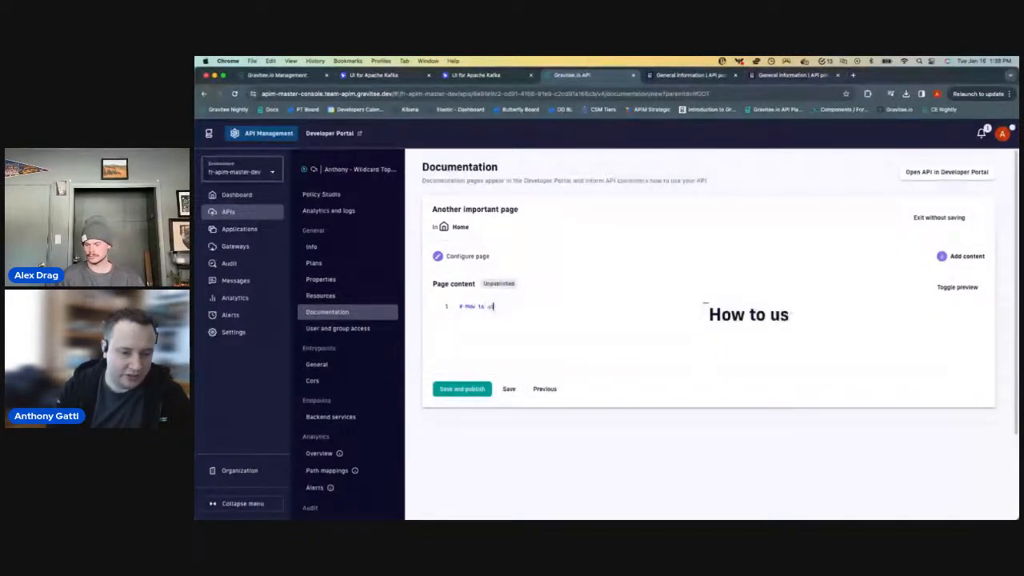
- Below the heading, add the paragraph "It is important that you can call this API with a wildcard topic!" and start a bullet list
key("Return")
key("Return")
type("It is important tha")
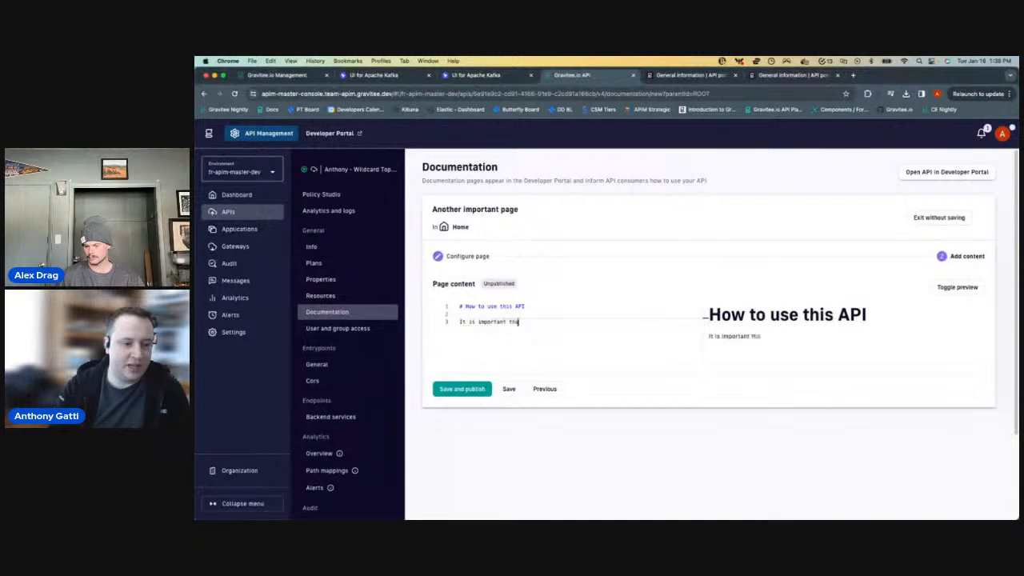
type("t you can call th")
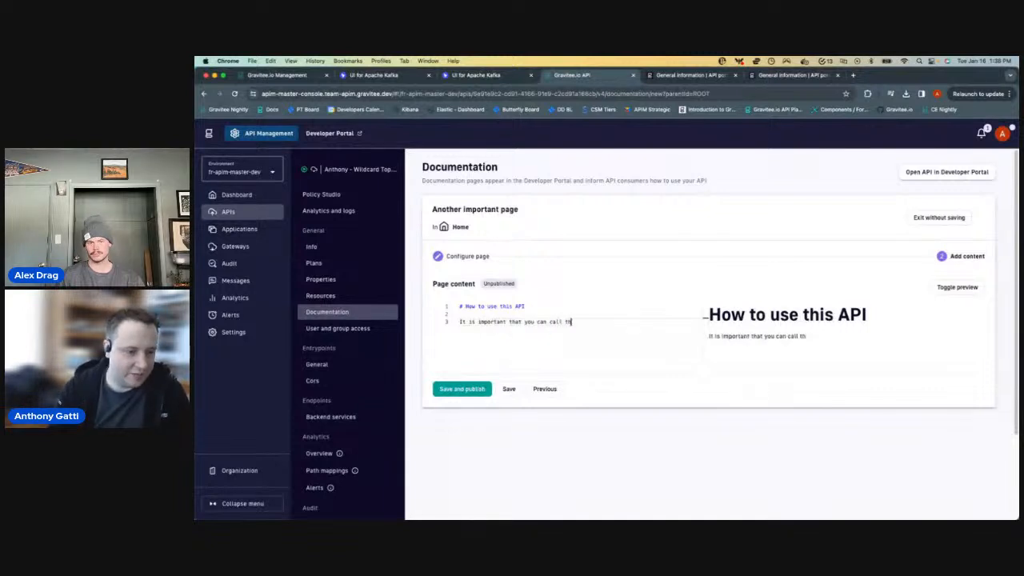
type("is API with a")
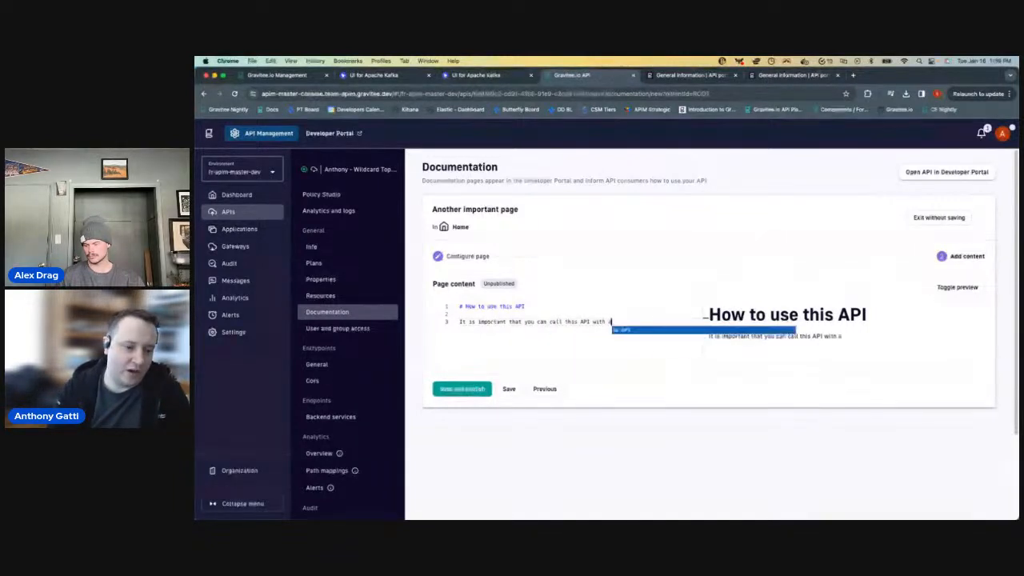
type(" wildcard topic!  - S")
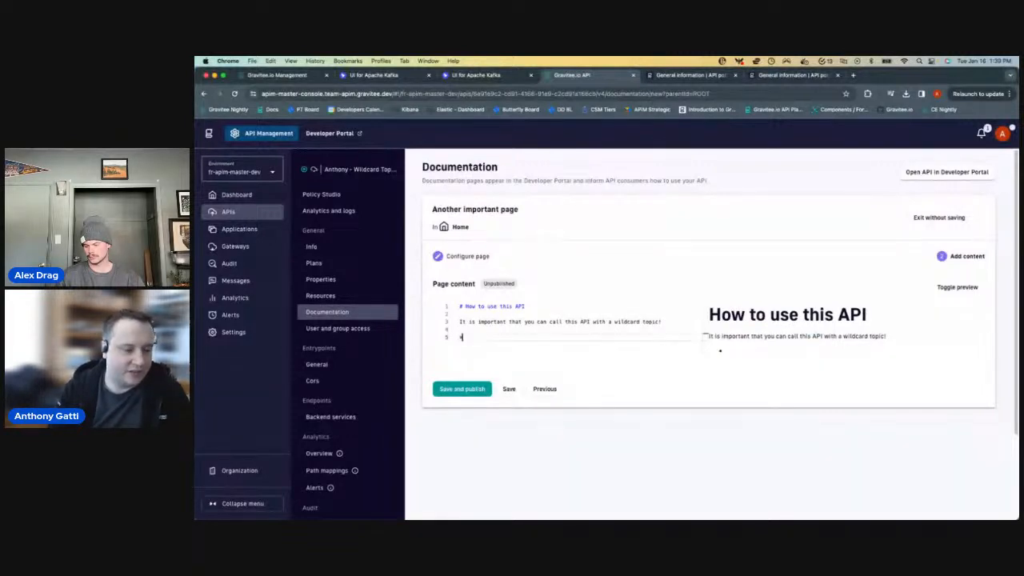
type("tart here")
- Complete the bullet list with the items "Start here." and "Then do this."
key("Return")
type("- Then do this.")
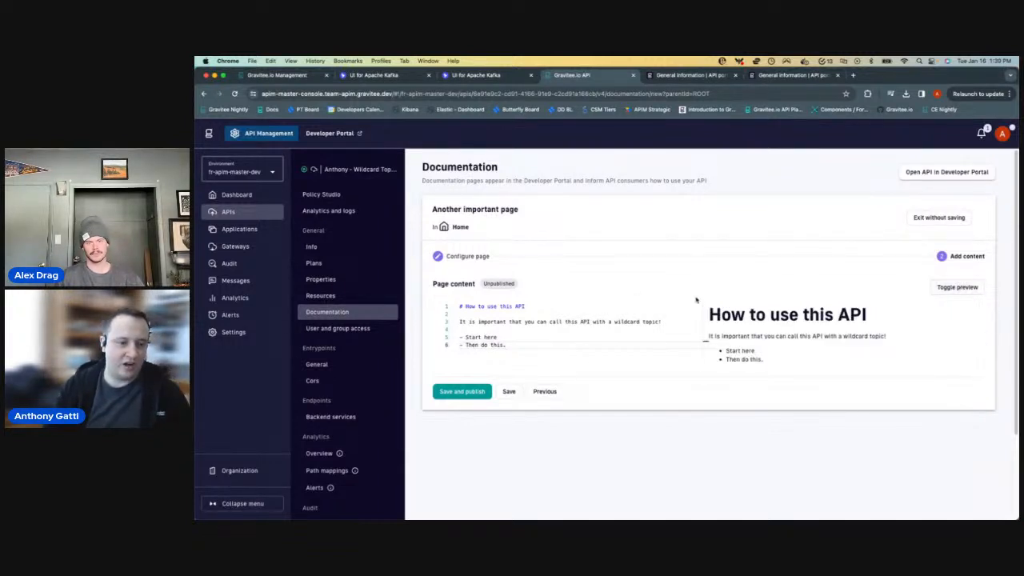
double_click(501, 337)
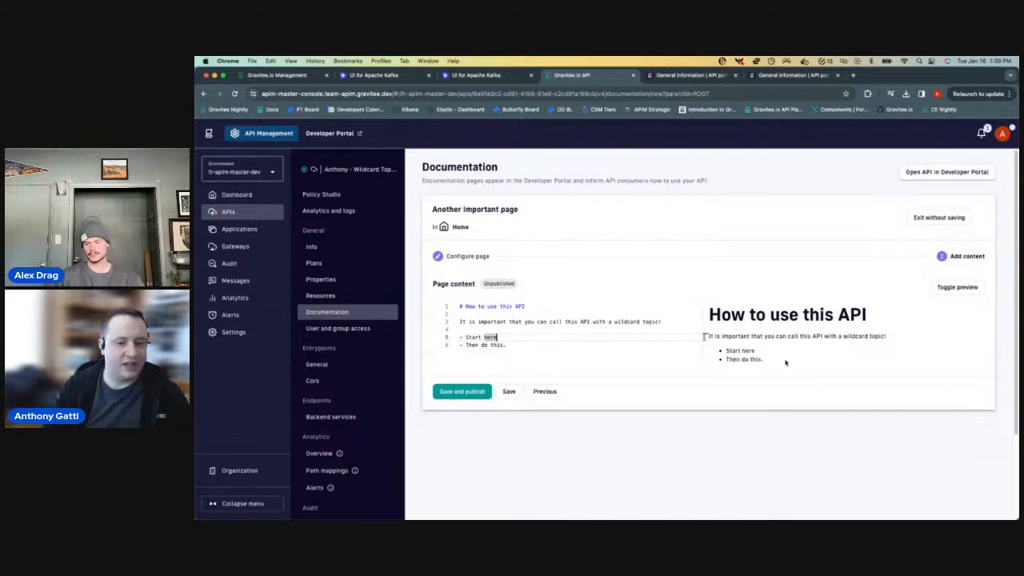
key("Right")
type(".")
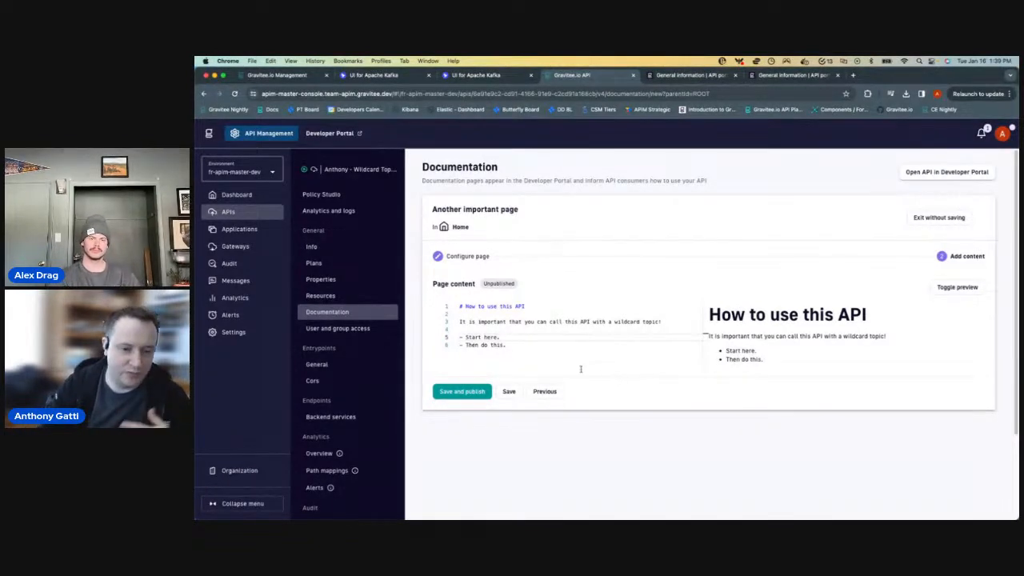
- Save and publish the page with its preview hidden, and move New Kafka Page below Another important page
left_click(956, 286)
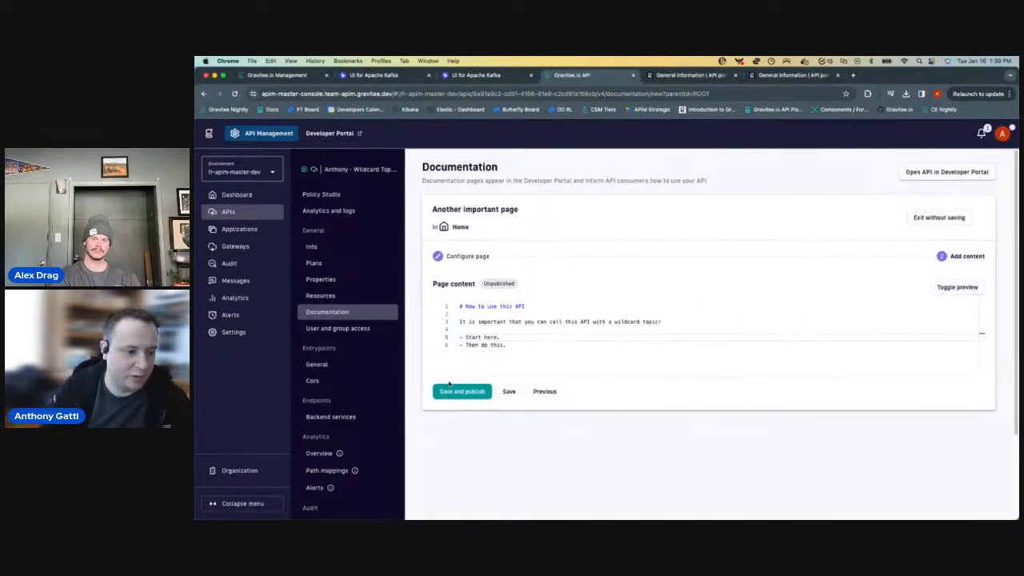
left_click(469, 396)
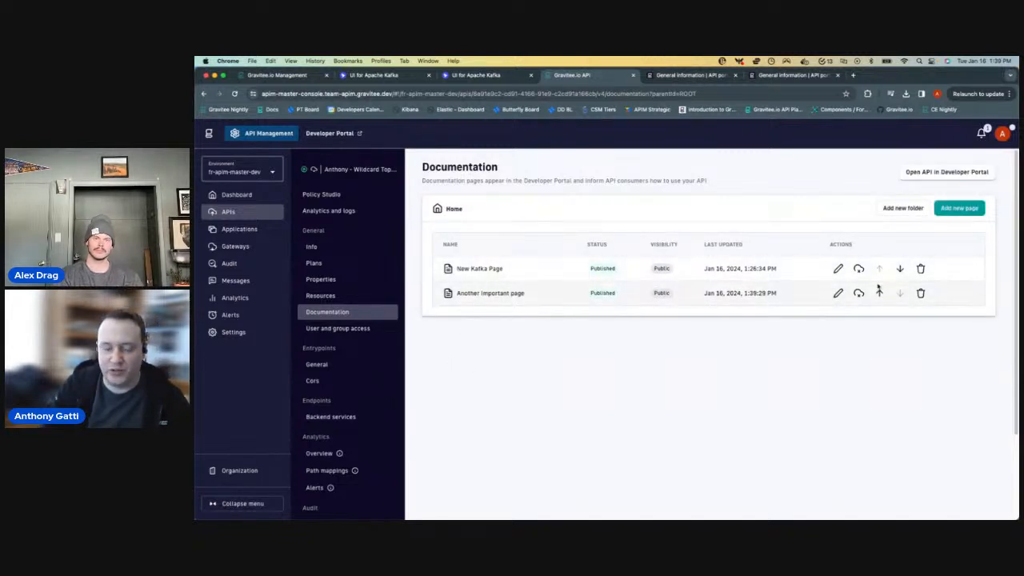
left_click(901, 268)
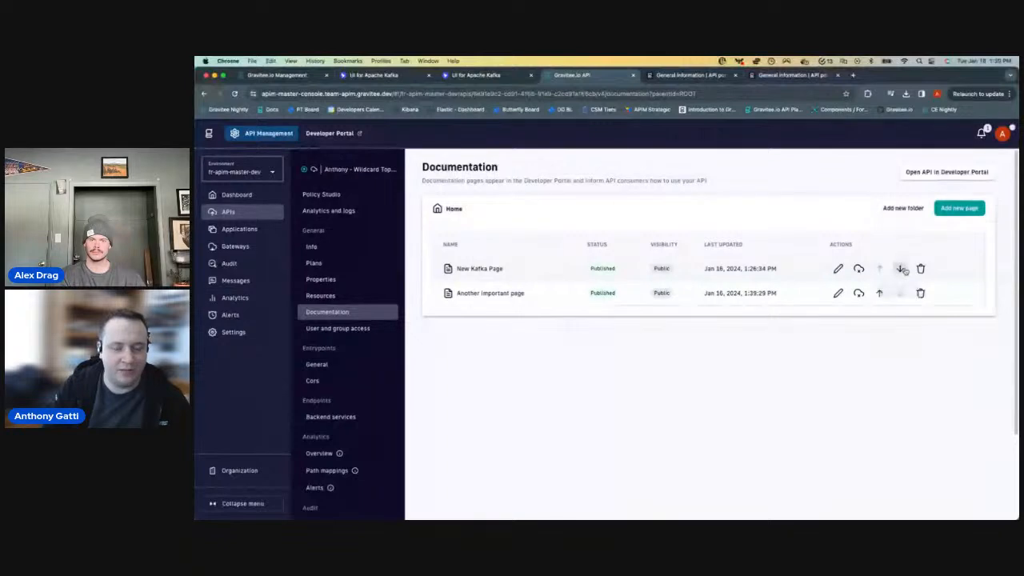
- View the API's documentation in the Developer Portal, checking Another important page and New Kafka Page
left_click(787, 74)
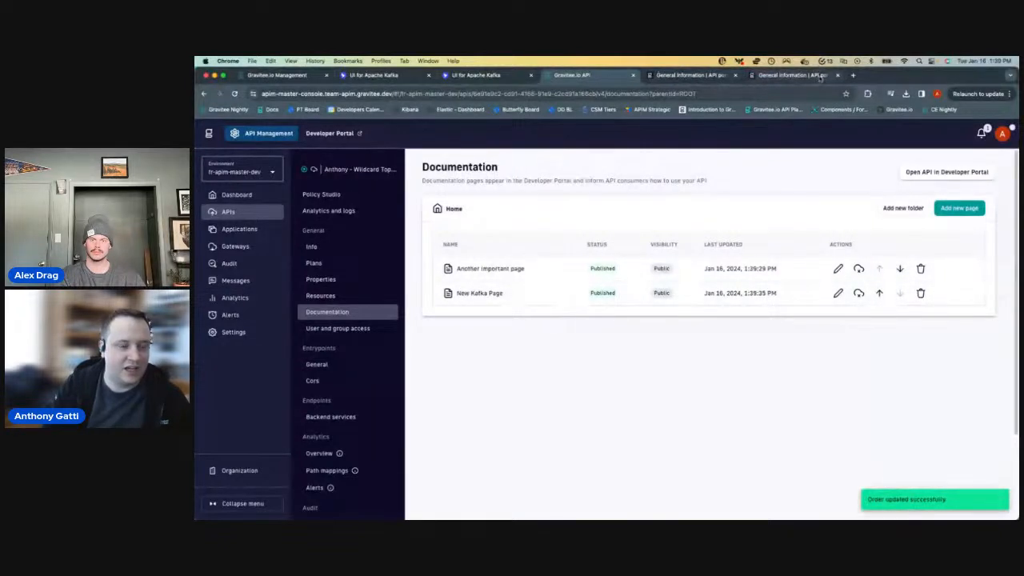
left_click(462, 195)
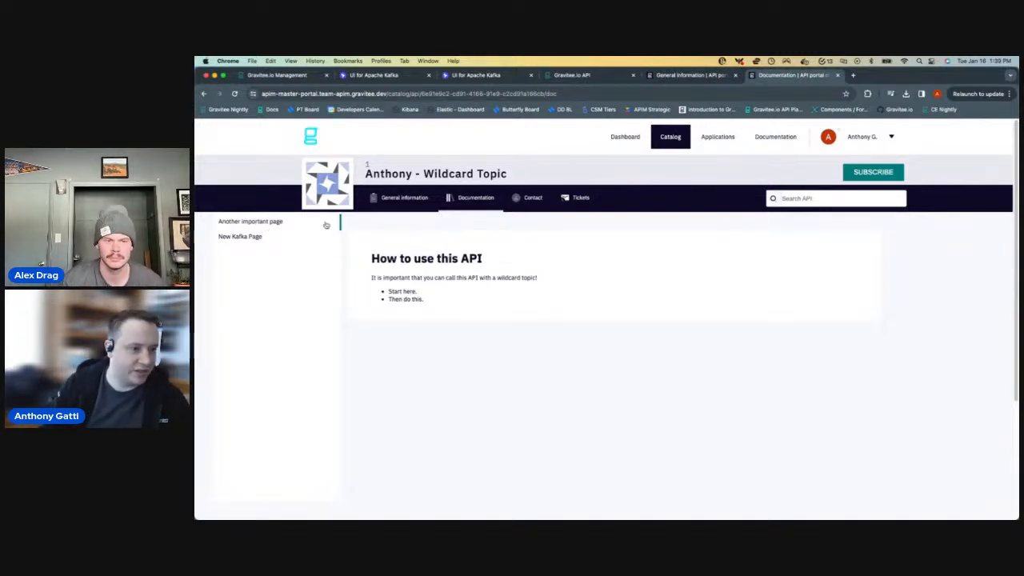
left_click(219, 240)
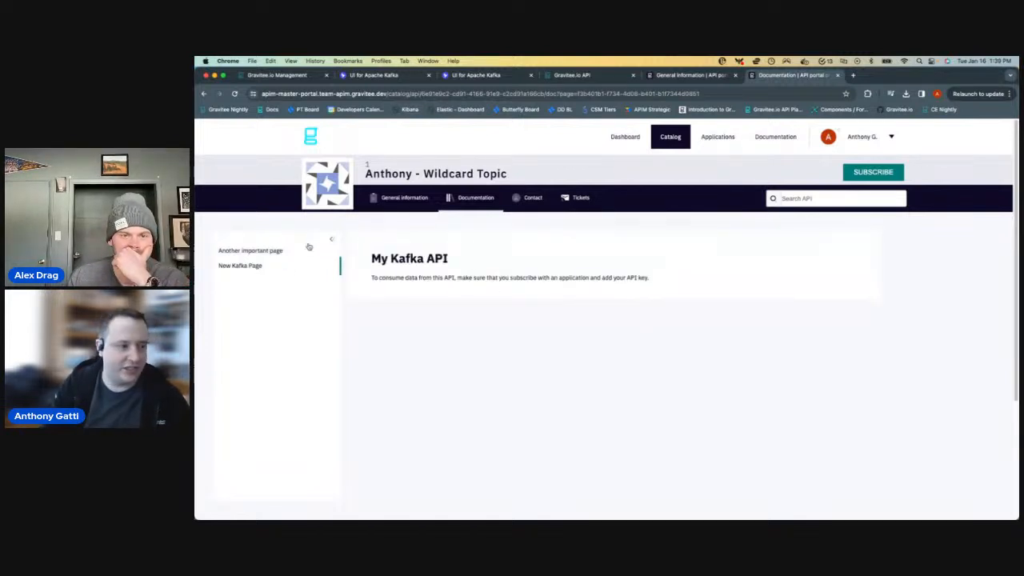
- Switch to iTerm2 and examine the wildcard endpoint URL and the API key header in the curl command
mouse_move(871, 513)
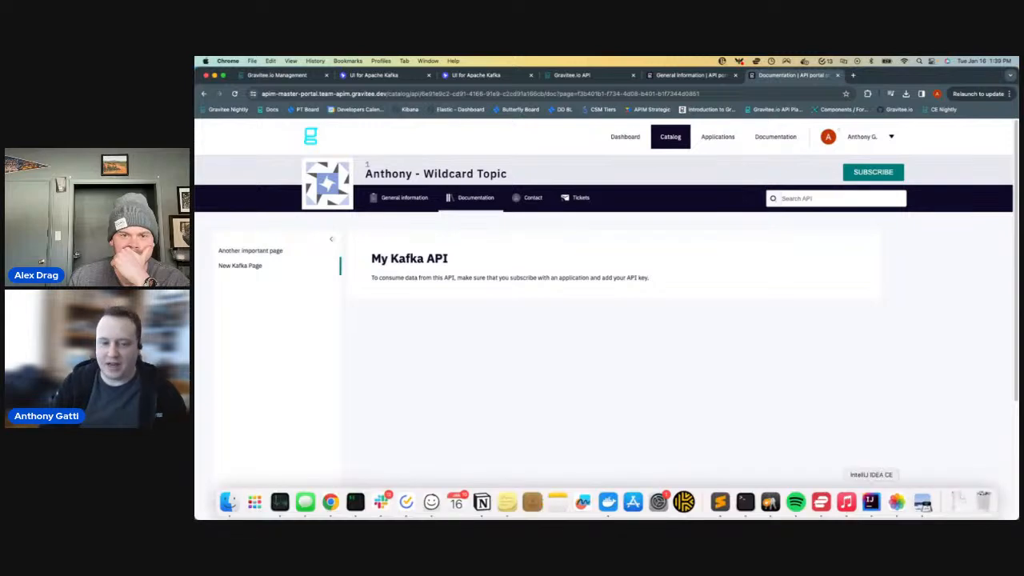
left_click(356, 502)
key("ctrl+c")
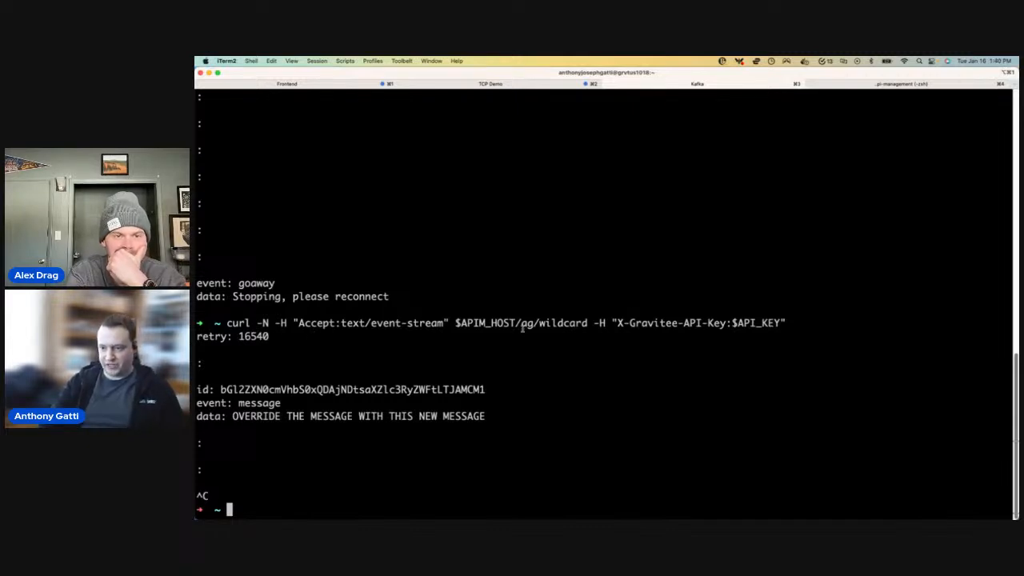
left_click_drag(590, 322, 452, 316)
left_click(453, 316)
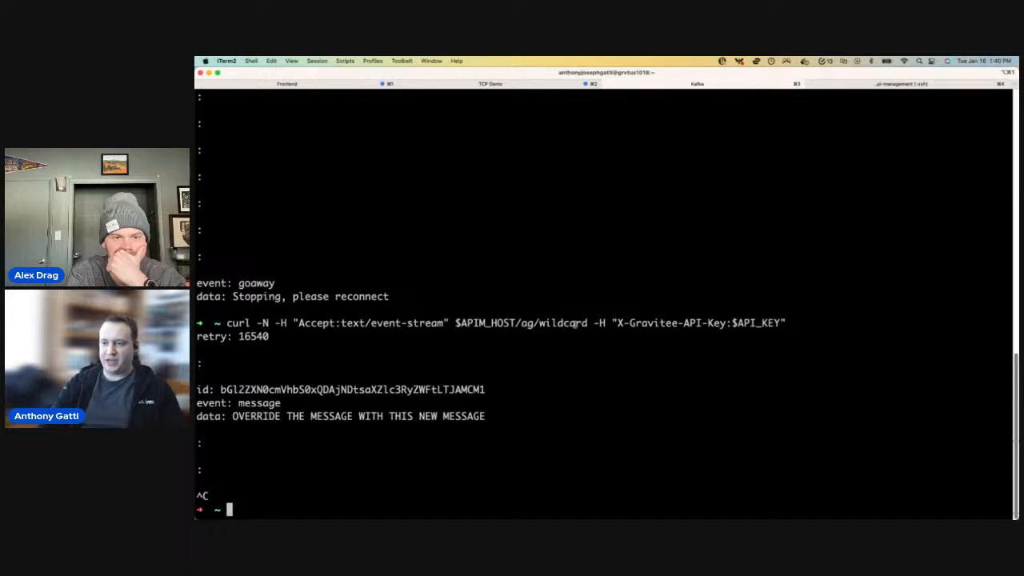
left_click_drag(612, 322, 786, 322)
left_click(672, 298)
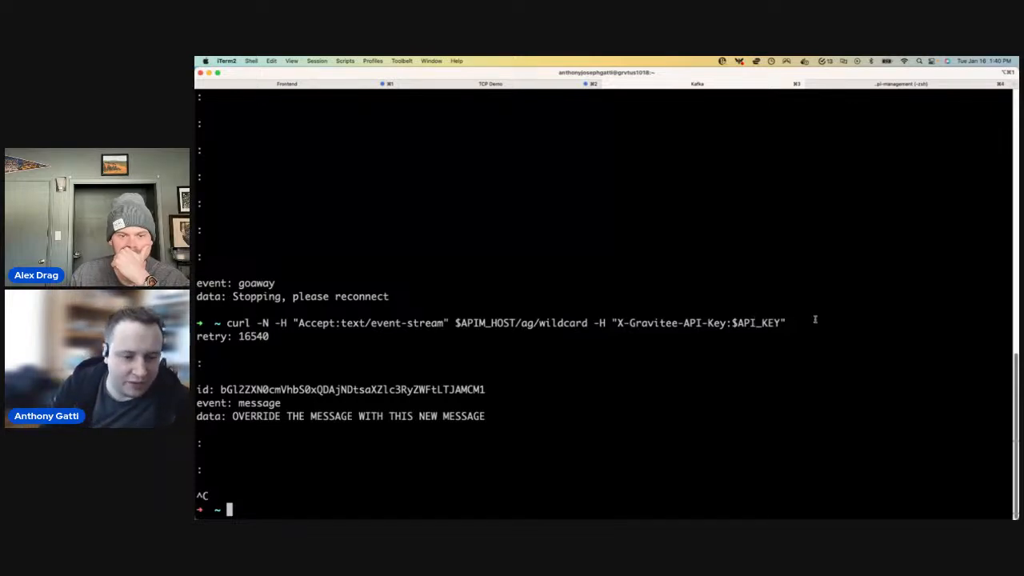
- Return to the Developer Portal, open the wildcard API's subscription form, and look over its API Key plan
key("super+Tab")
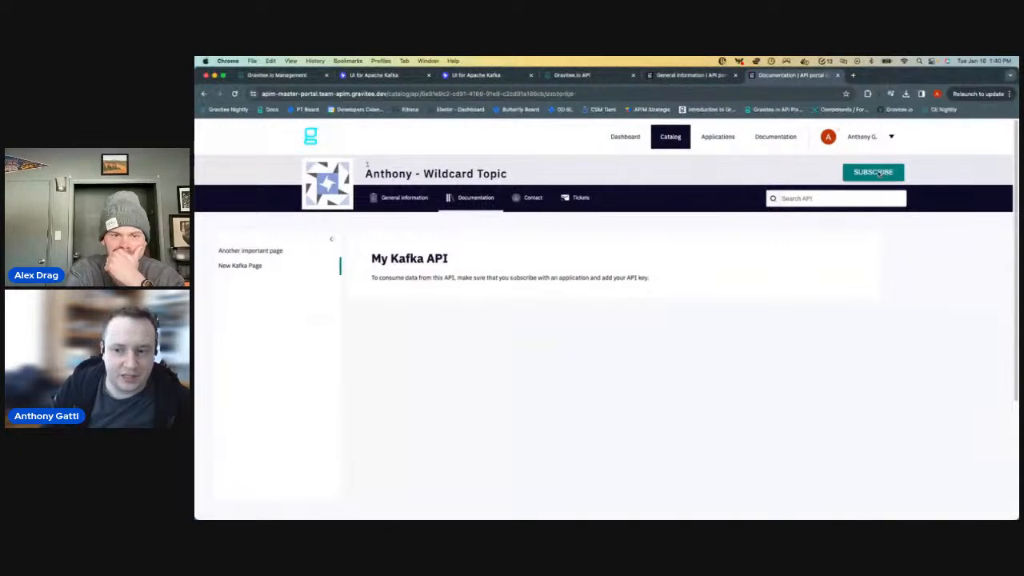
left_click(872, 171)
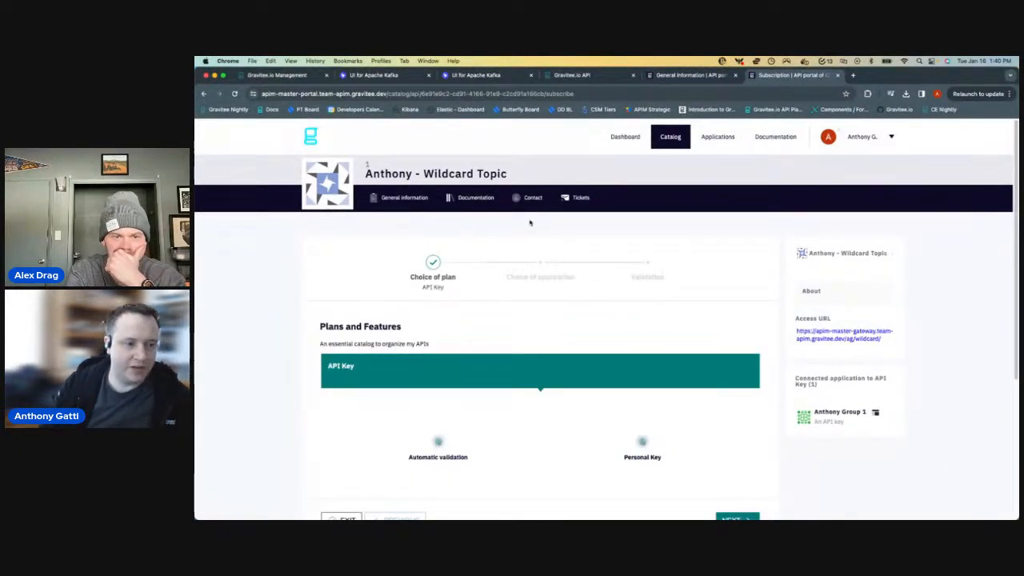
scroll(524, 287, "down", 3)
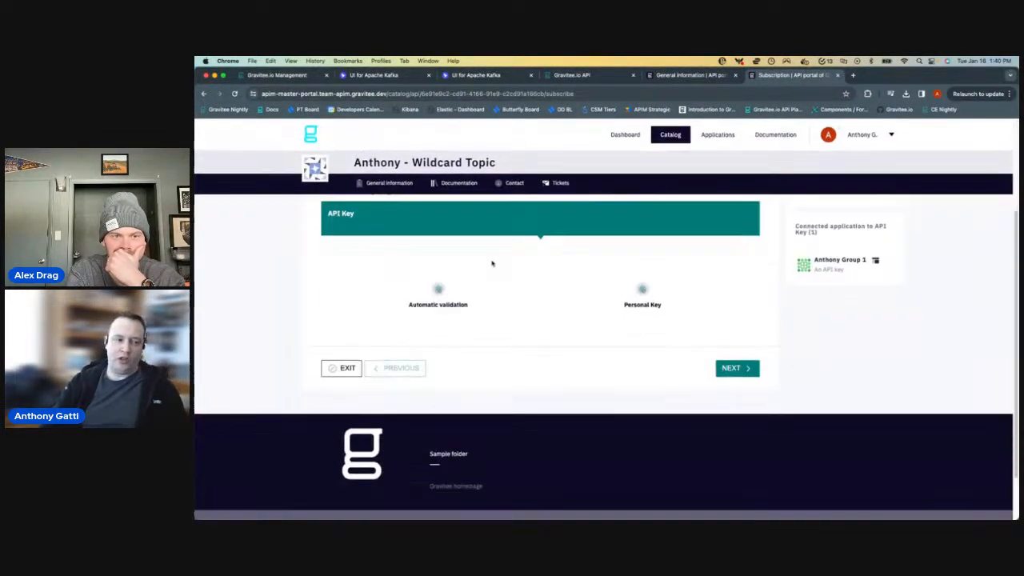
scroll(436, 256, "up", 3)
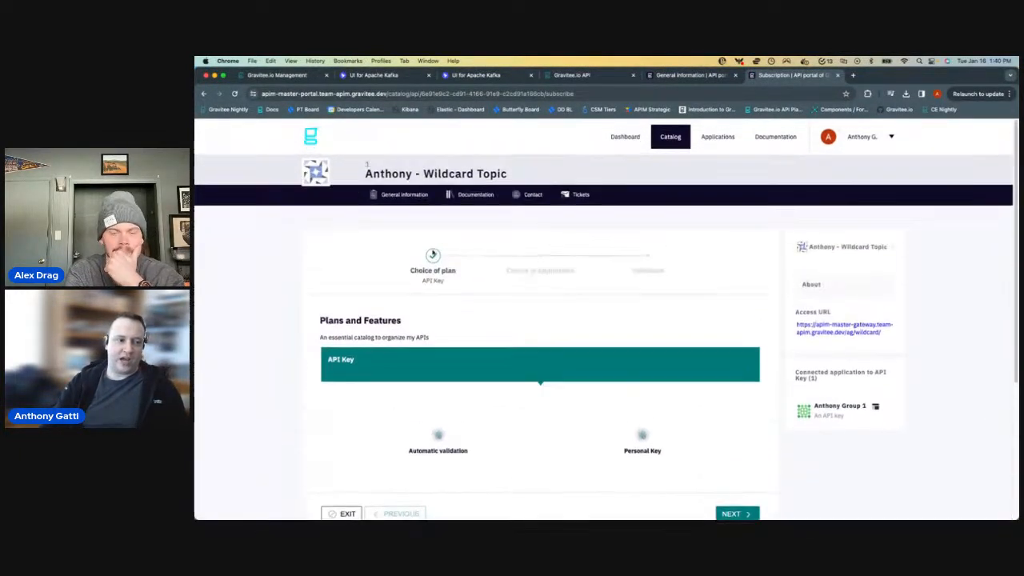
- Subscribe the Group 2 application to the wildcard topic API with its API Key plan, leaving the owner comment empty
right_click(496, 238)
left_click(360, 245)
scroll(480, 320, "down", 3)
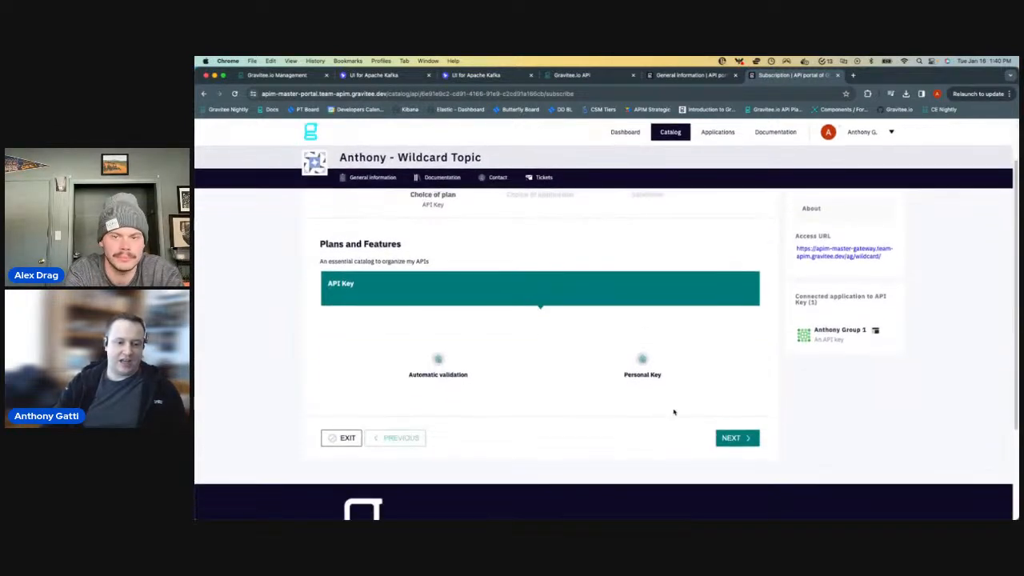
left_click(742, 448)
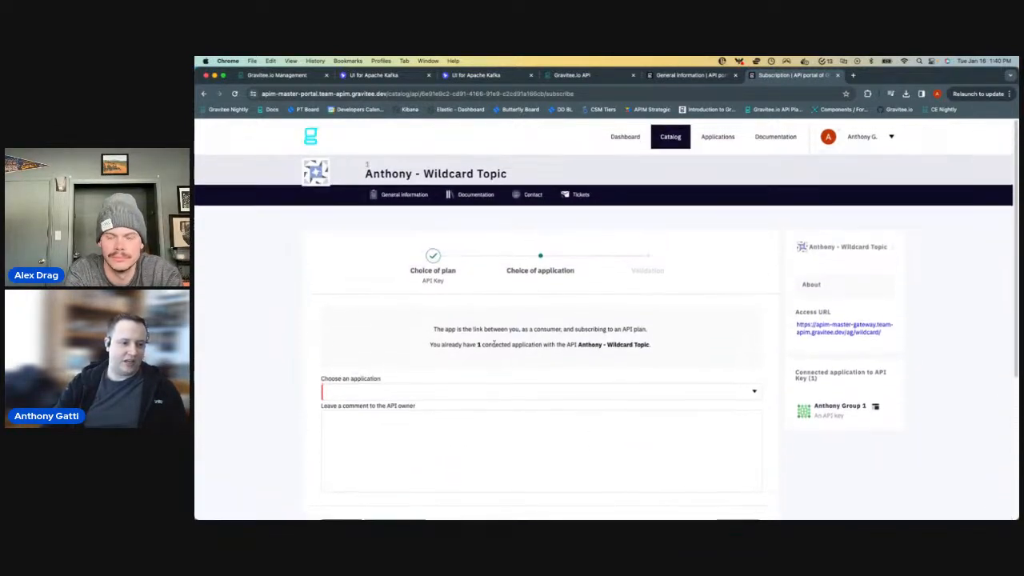
left_click(433, 400)
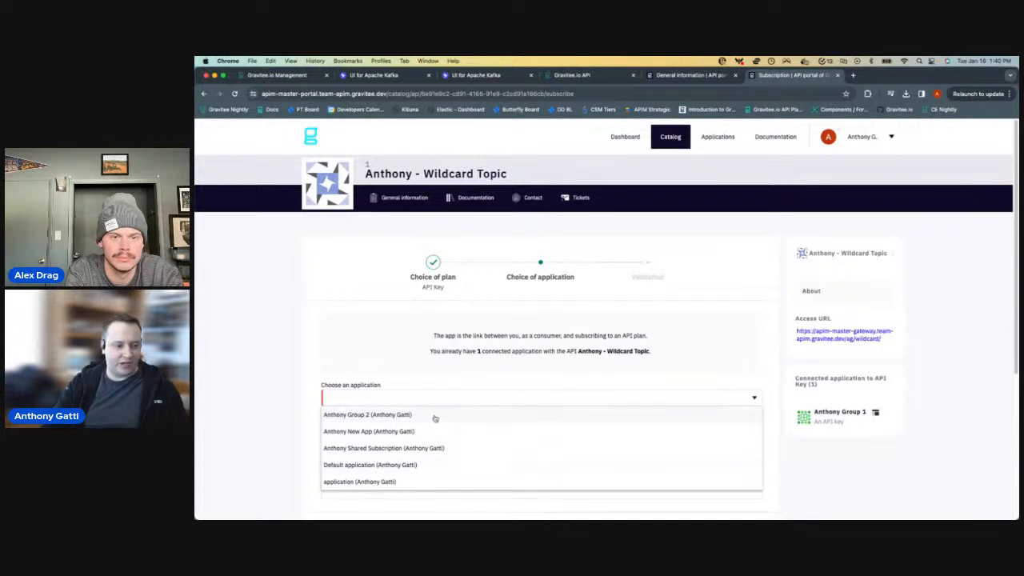
left_click(435, 414)
scroll(720, 432, "down", 2)
left_click(739, 435)
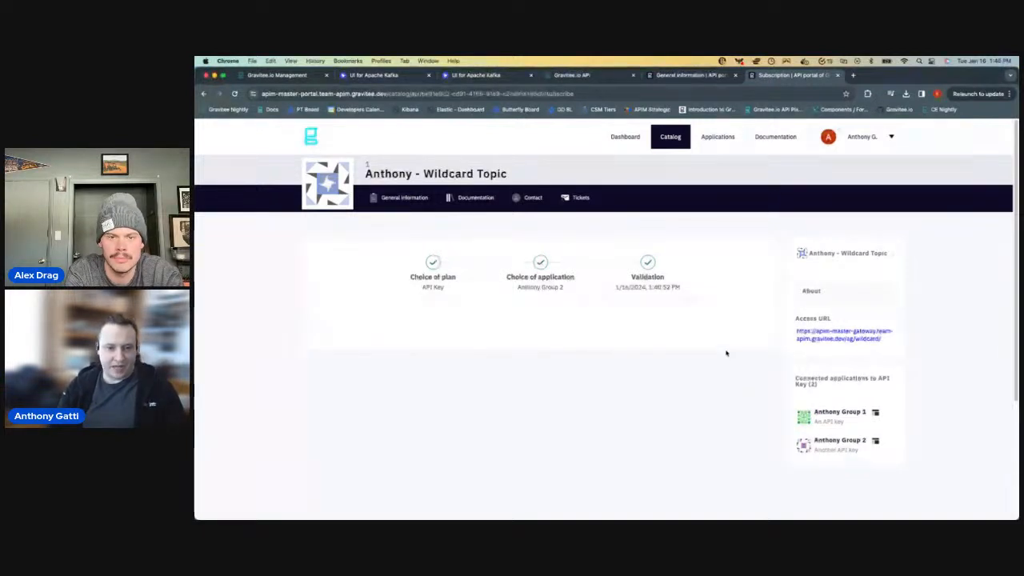
- Open the connected Group 2 application and look over its general information and subscribed APIs
left_click(840, 440)
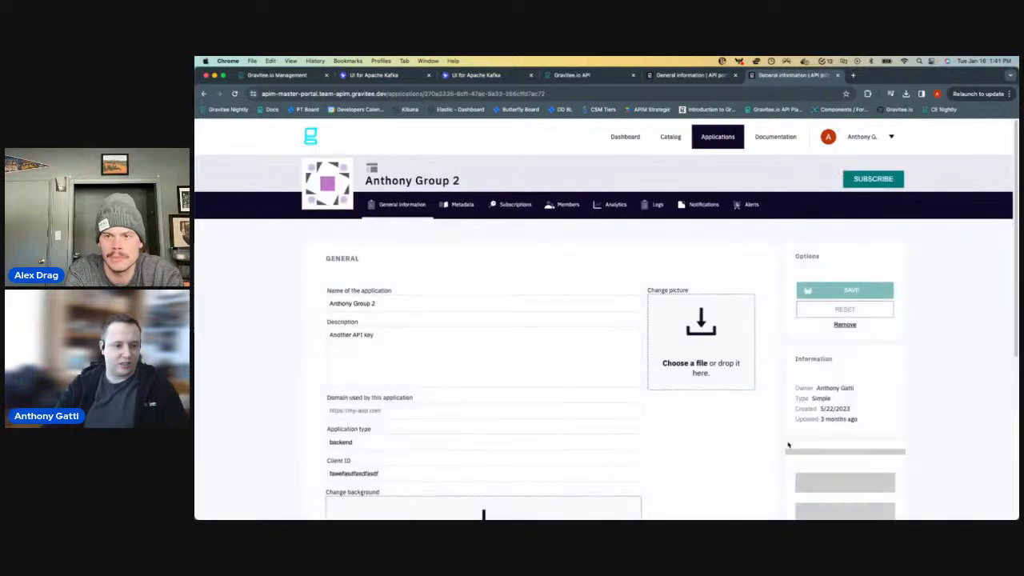
scroll(688, 427, "down", 4)
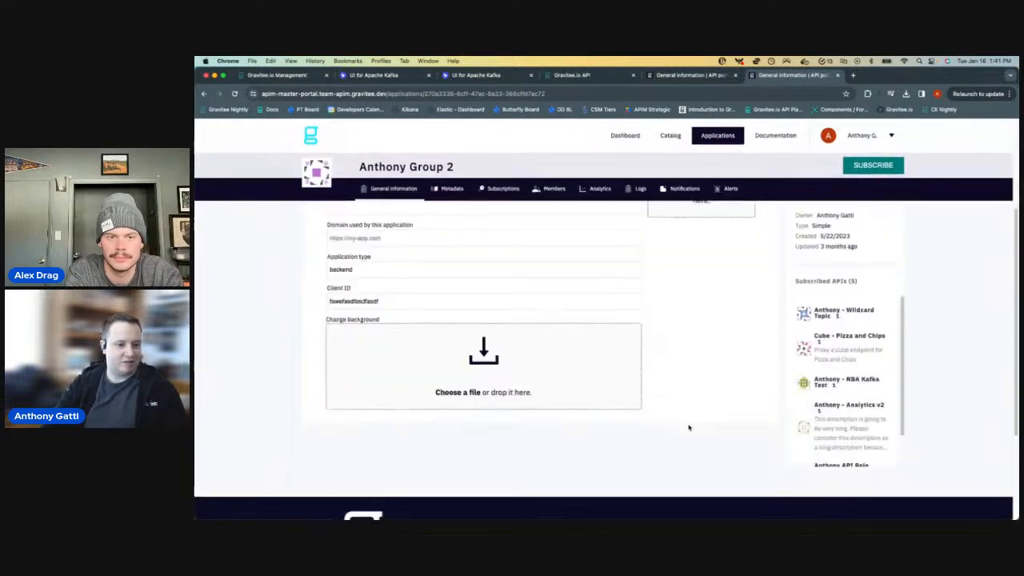
scroll(665, 418, "up", 2)
scroll(545, 388, "up", 3)
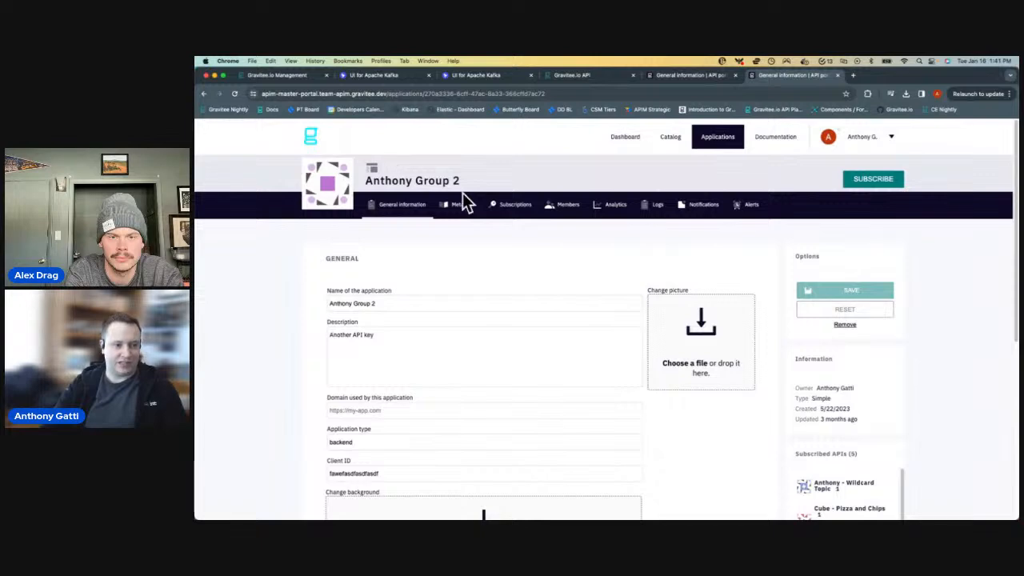
- View the Group 2 application's subscriptions and check the wildcard topic API's entry in the list
left_click(511, 206)
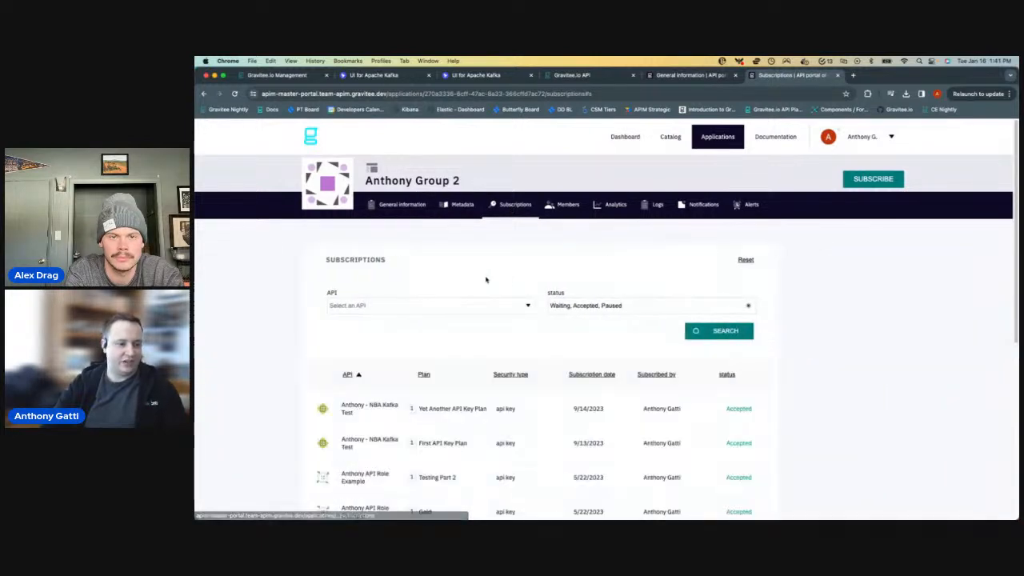
scroll(495, 393, "down", 5)
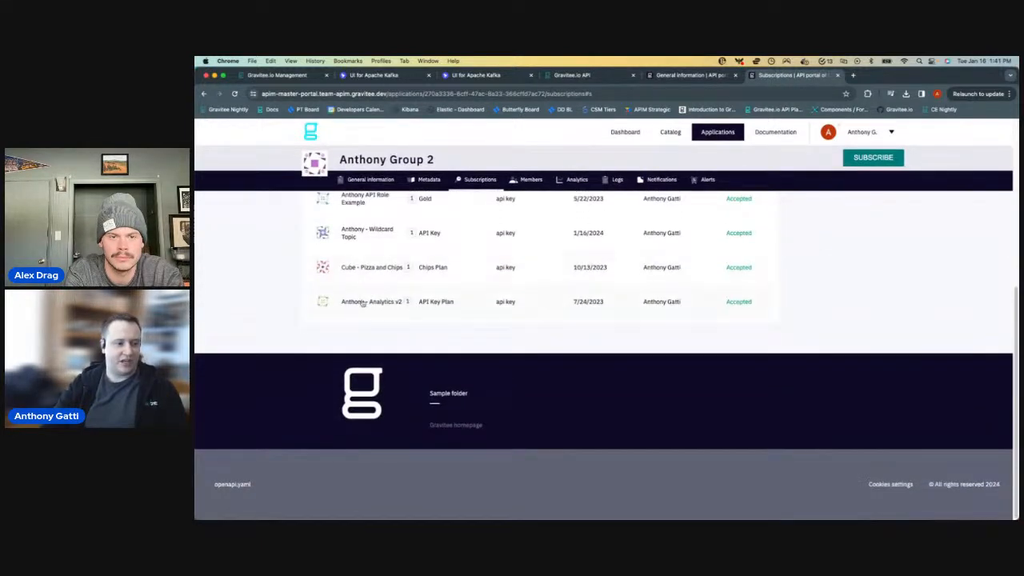
left_click(362, 235)
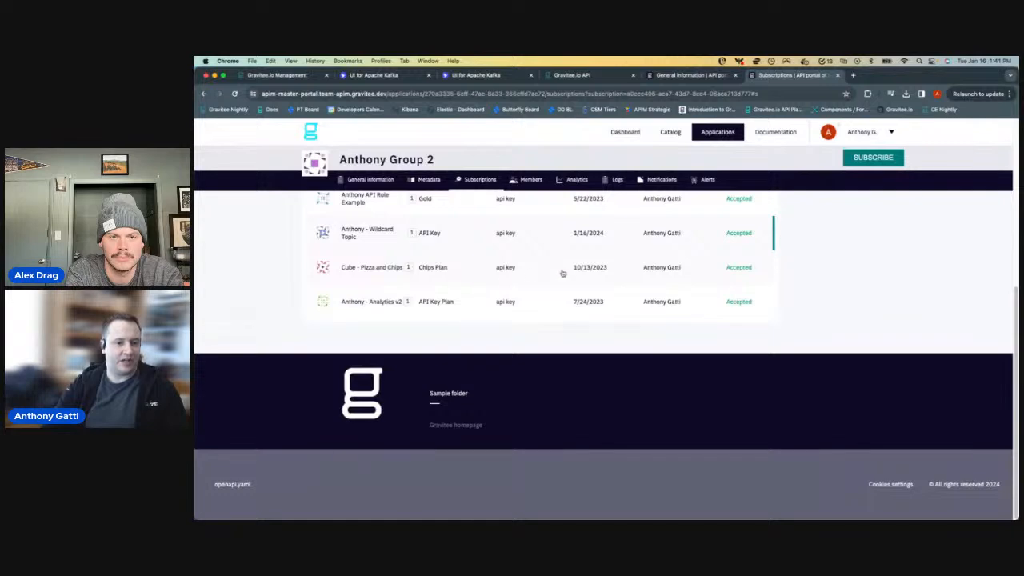
left_click(360, 237)
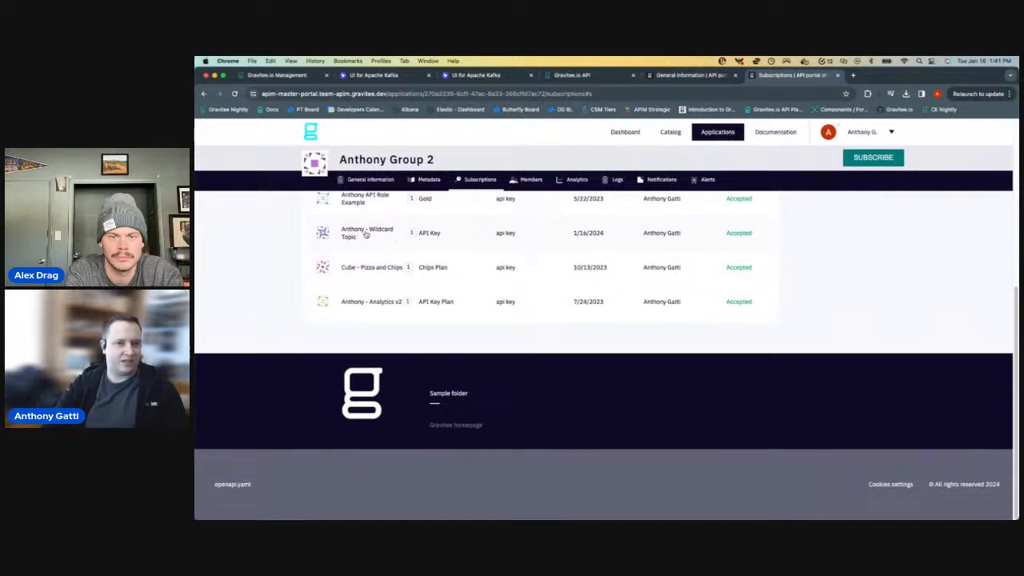
scroll(393, 300, "up", 2)
scroll(391, 290, "down", 2)
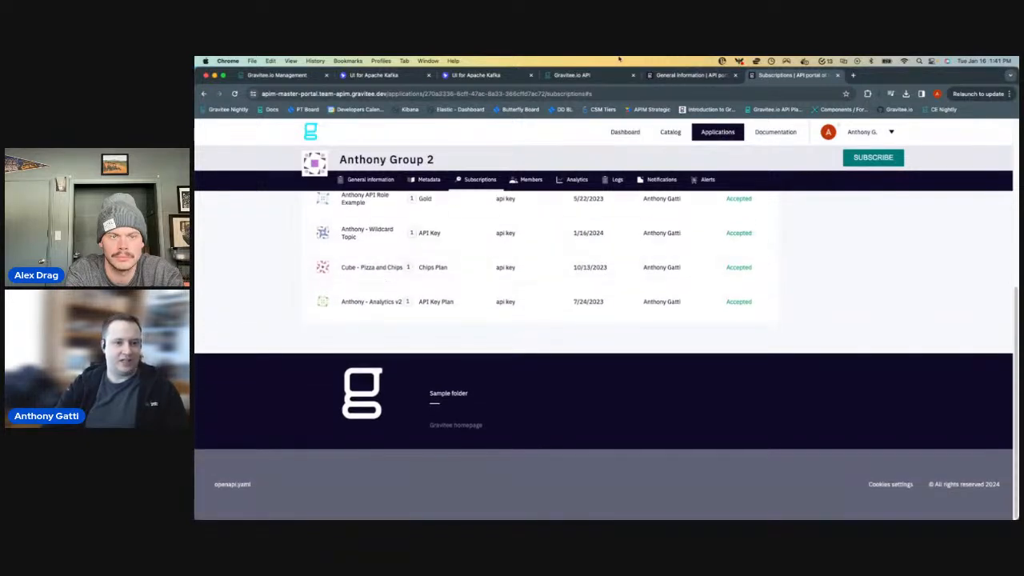
- Switch to the API Management console and examine the Group 2 subscription's details and API key under the wildcard API's plans
left_click(573, 77)
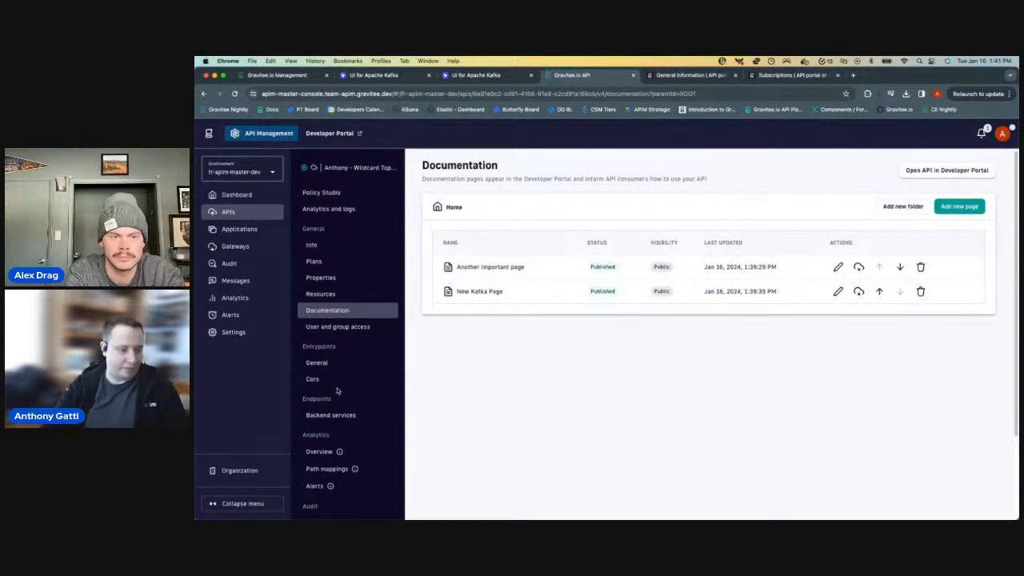
left_click(335, 261)
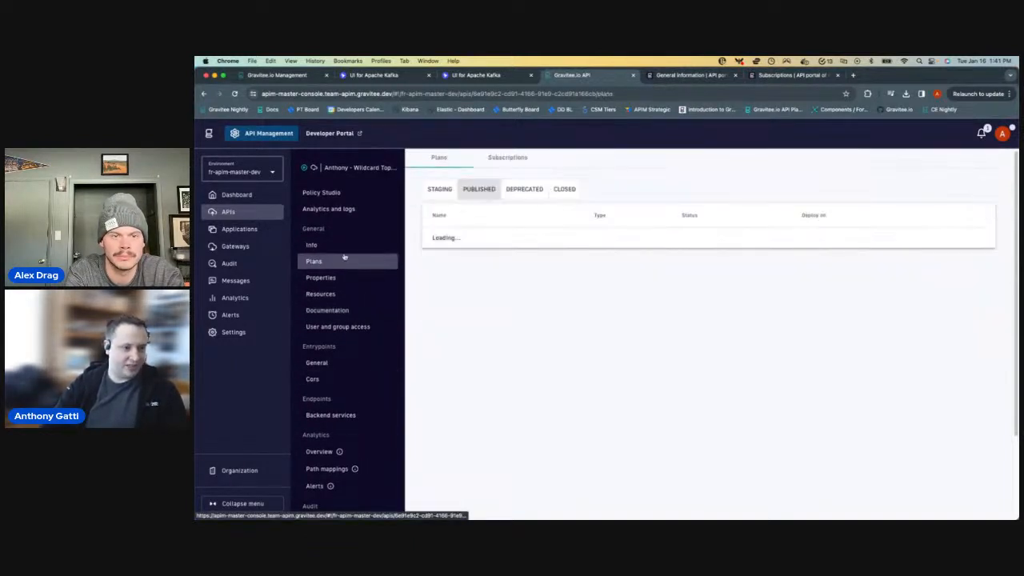
left_click(520, 163)
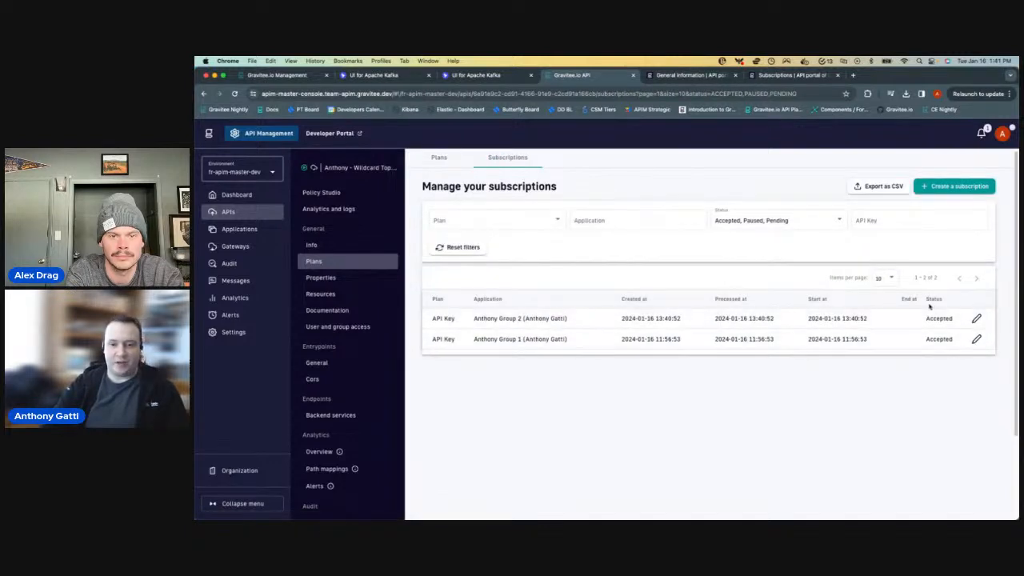
left_click(976, 318)
scroll(641, 313, "down", 5)
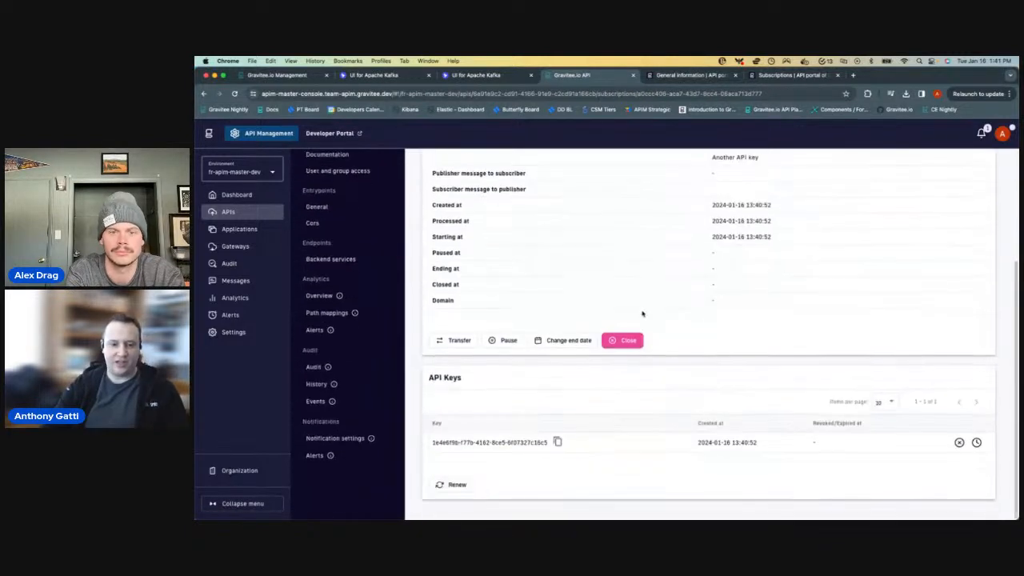
scroll(459, 425, "up", 4)
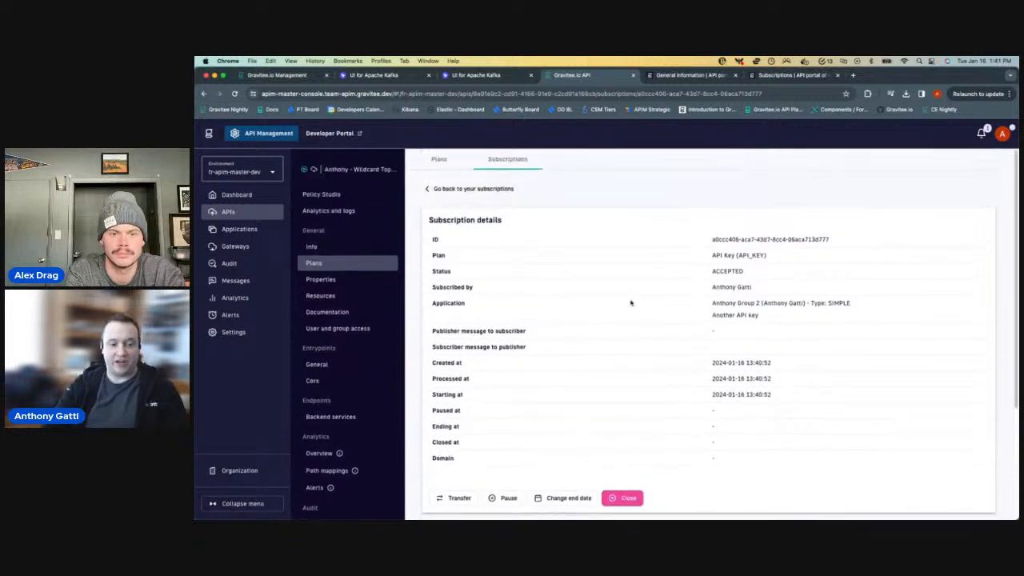